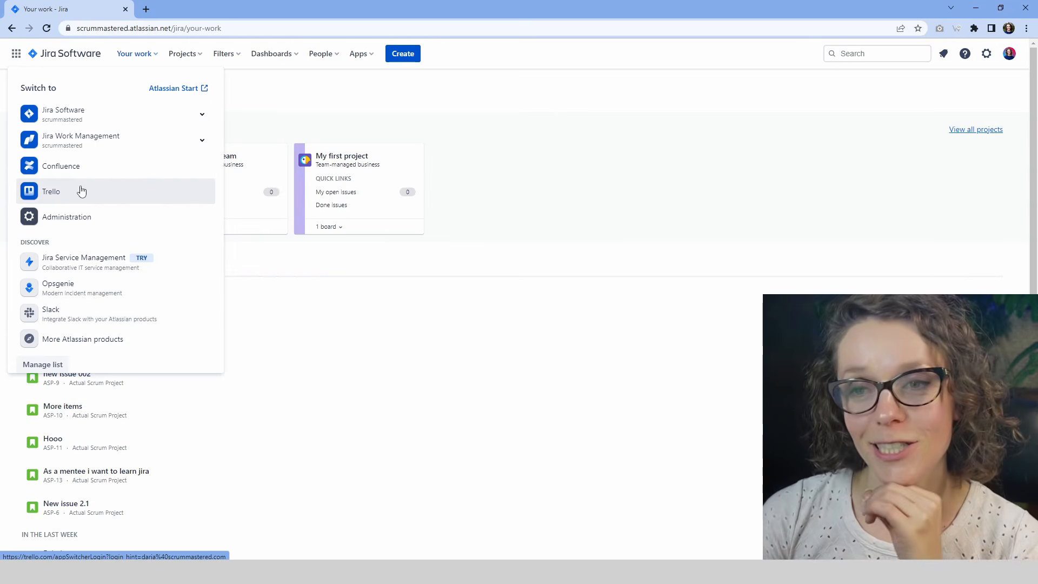
# - Close the product switcher and look through the recently worked-on issues on the Your work page
pyautogui.click(7, 190)
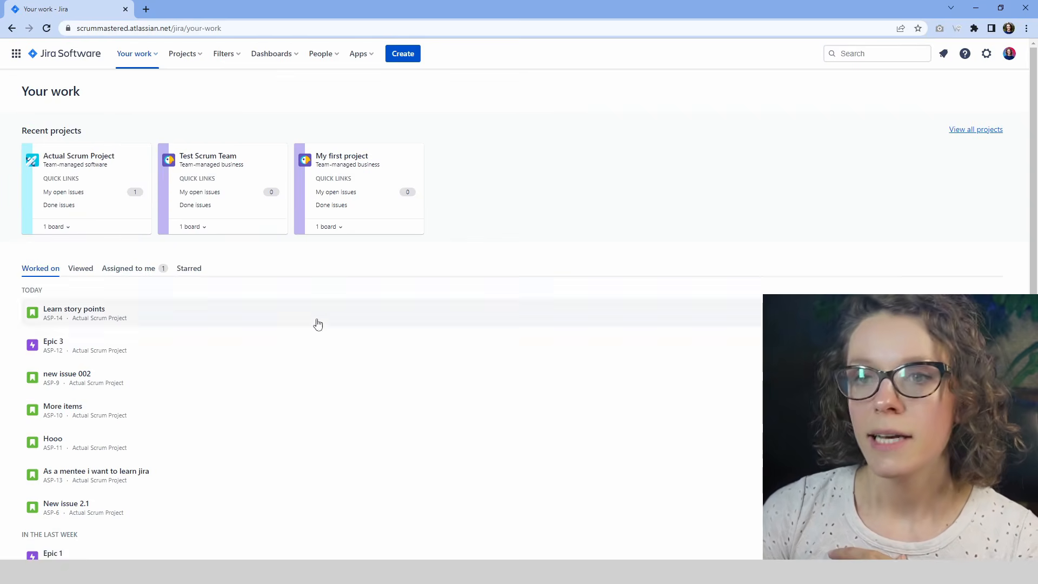
pyautogui.scroll(-5, 118, 333)
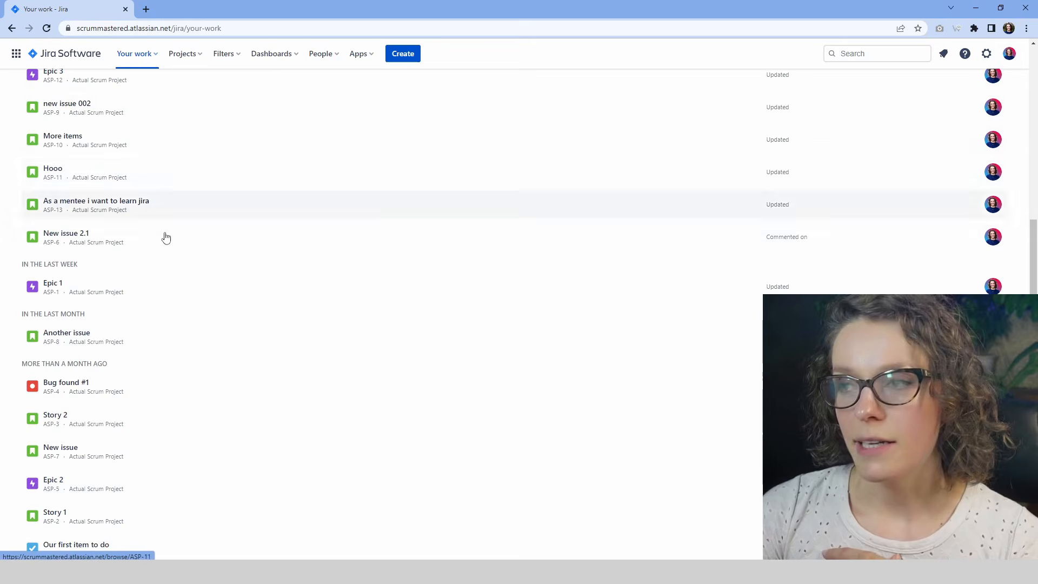
pyautogui.scroll(3, 227, 335)
pyautogui.scroll(2, 227, 332)
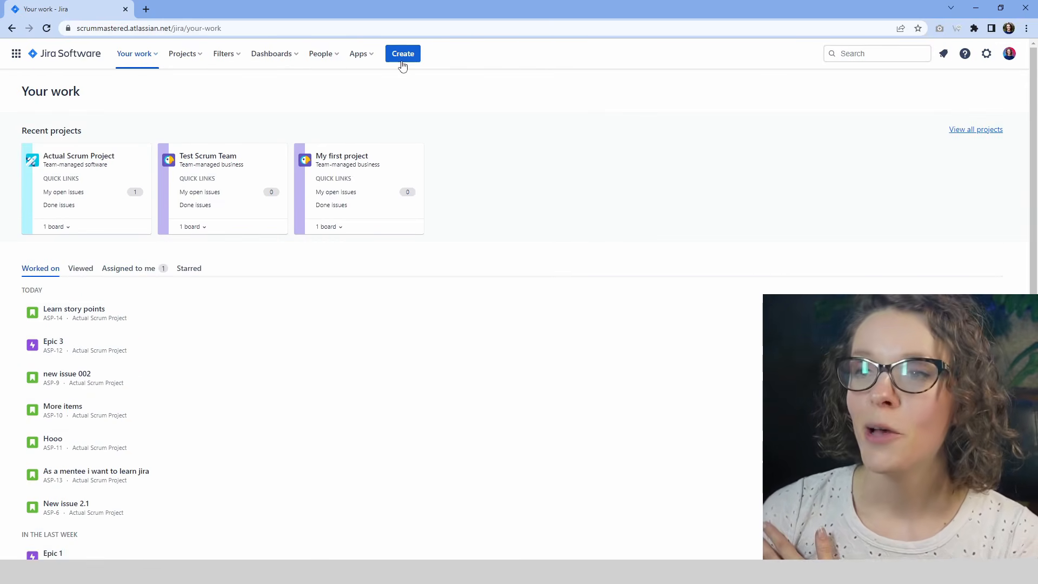
# - Start a new project and open the Scrum template from the software development templates
pyautogui.click(193, 54)
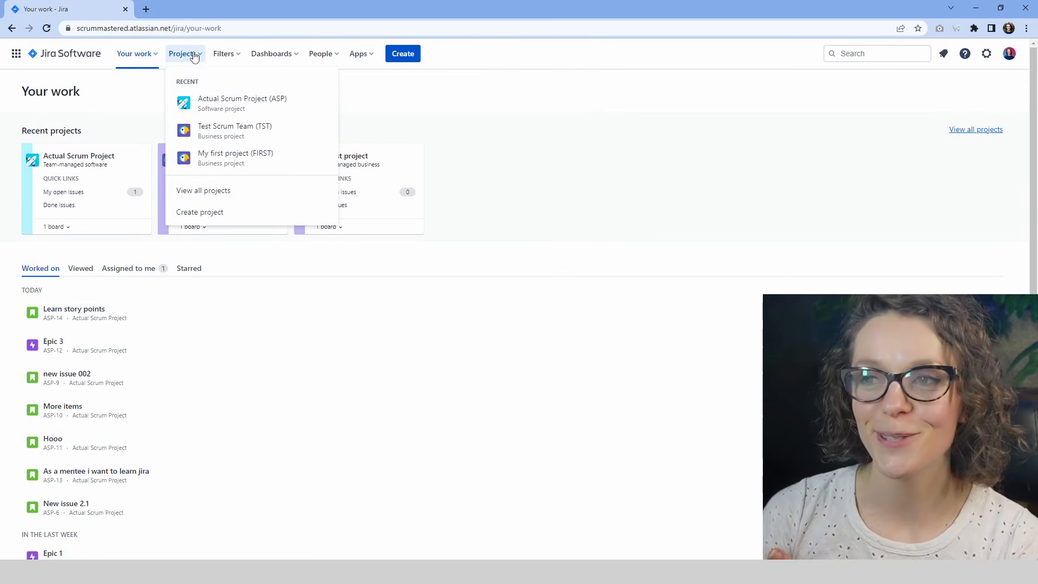
pyautogui.click(199, 216)
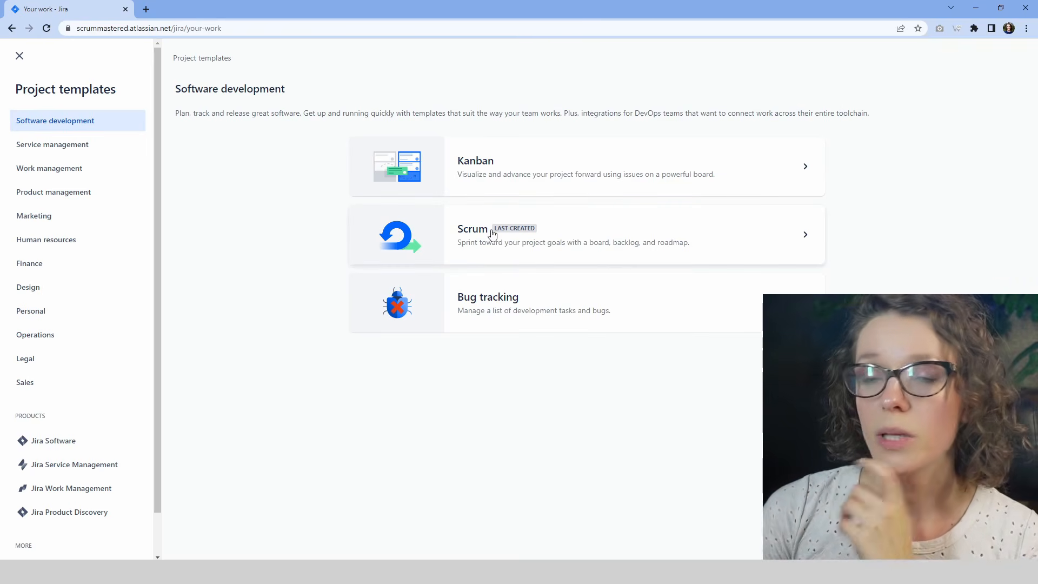
pyautogui.click(492, 237)
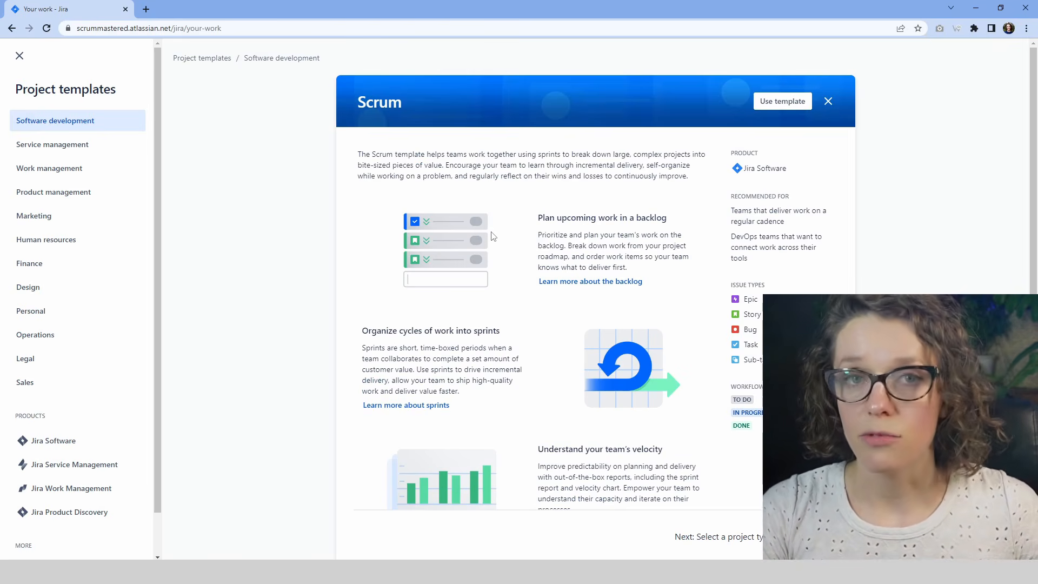
# - Review the issue types and workflow statuses included in the Scrum template
pyautogui.scroll(-2, 492, 236)
pyautogui.moveTo(744, 215); pyautogui.dragTo(781, 282)
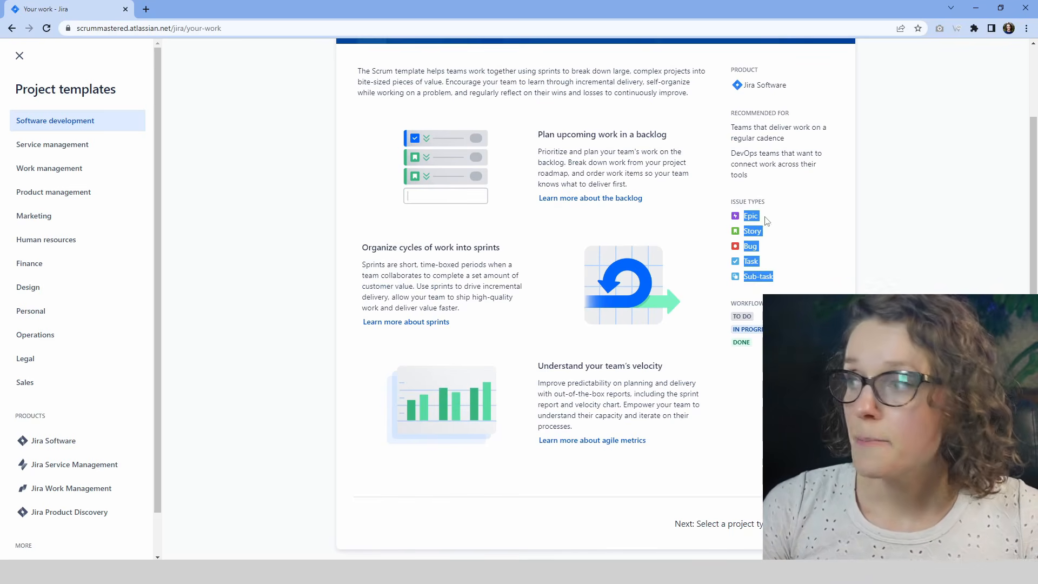
pyautogui.moveTo(744, 215); pyautogui.dragTo(787, 281)
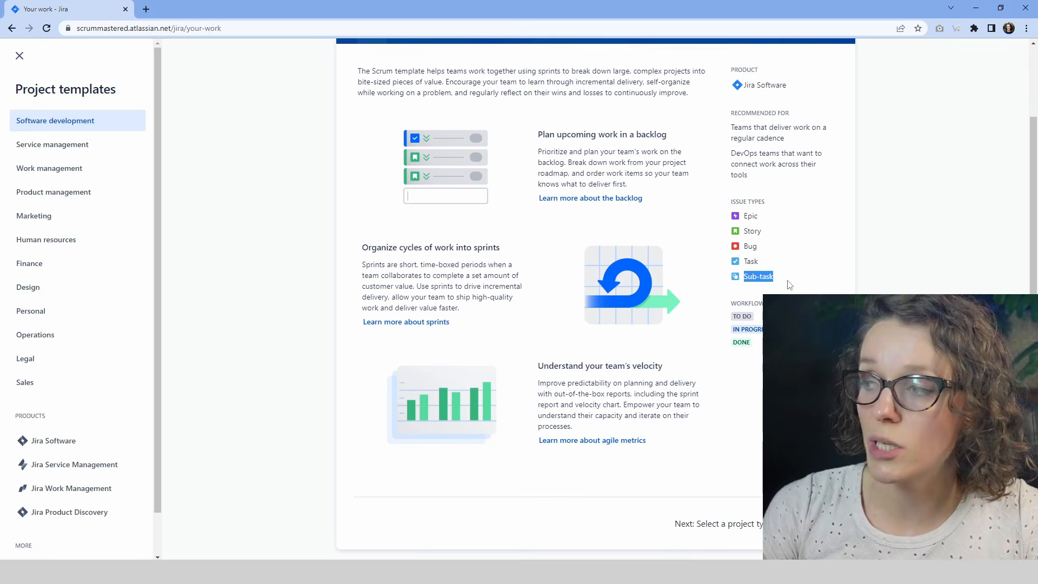
pyautogui.click(725, 307)
pyautogui.moveTo(731, 317); pyautogui.dragTo(757, 347)
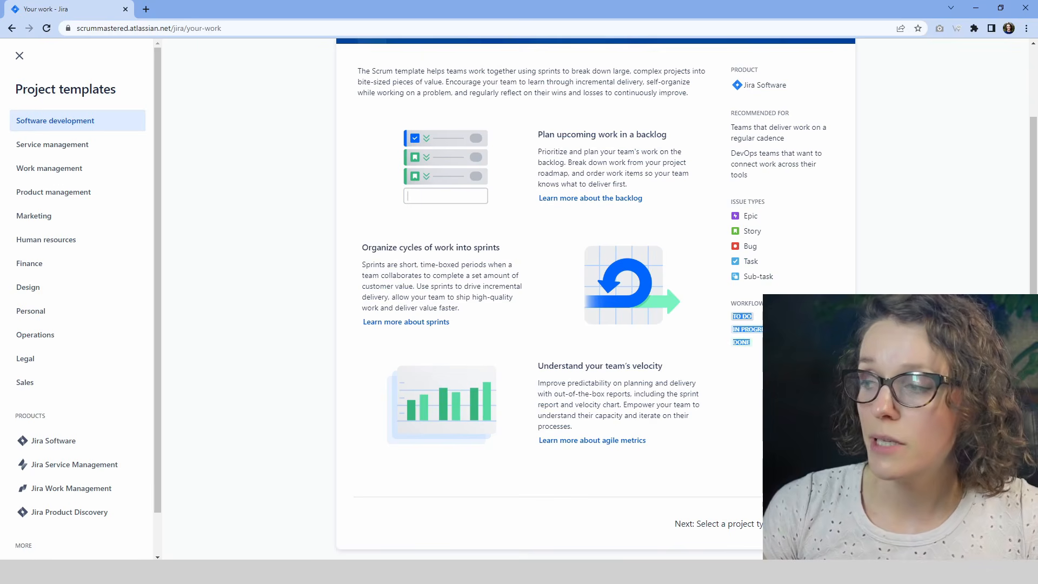
pyautogui.click(778, 350)
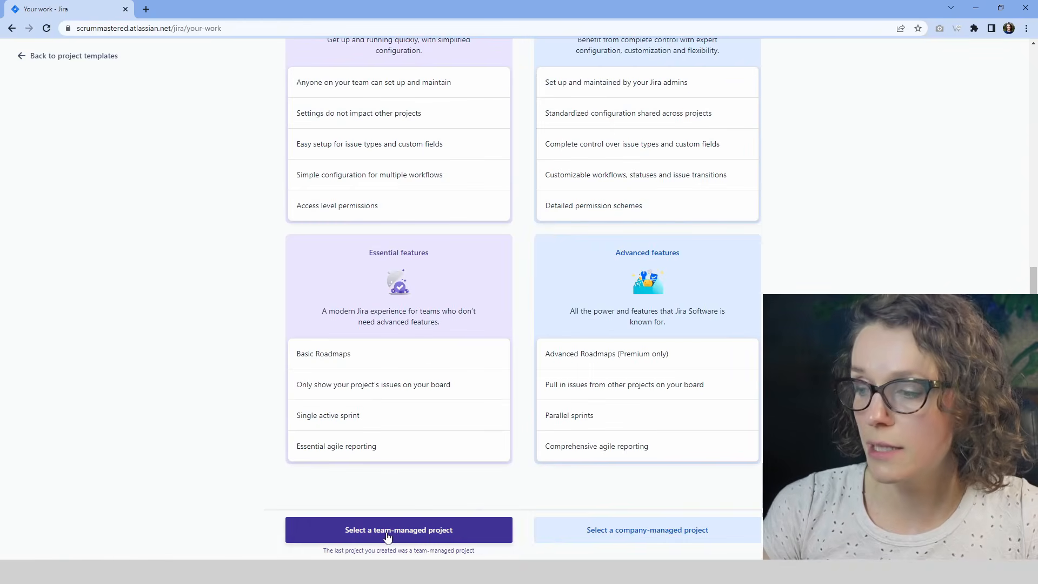
# - Create a team-managed Scrum project named Agile Transformation with the key AGILE
pyautogui.click(387, 537)
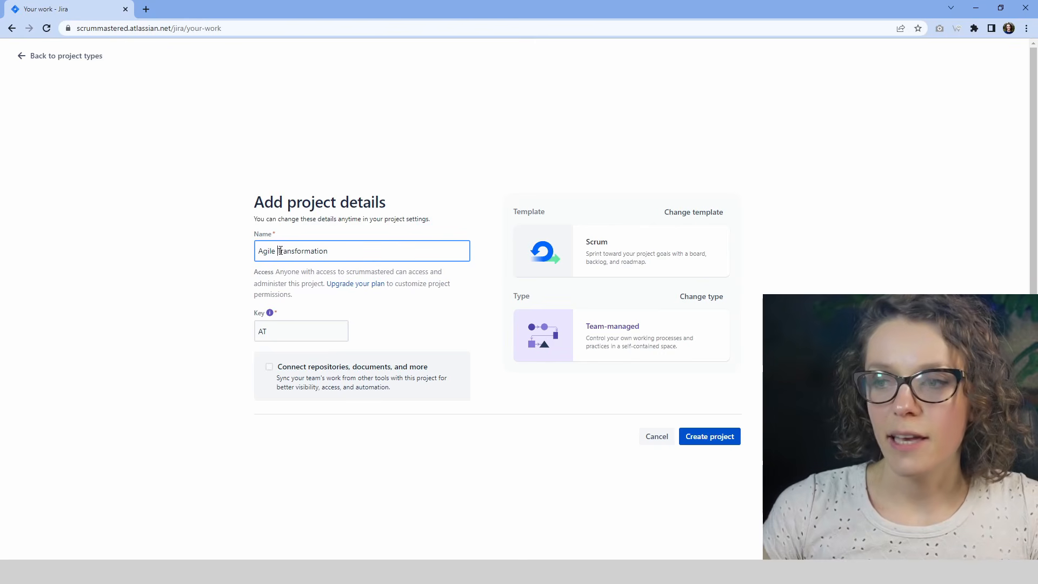
pyautogui.moveTo(280, 250); pyautogui.dragTo(254, 255)
pyautogui.click(278, 251)
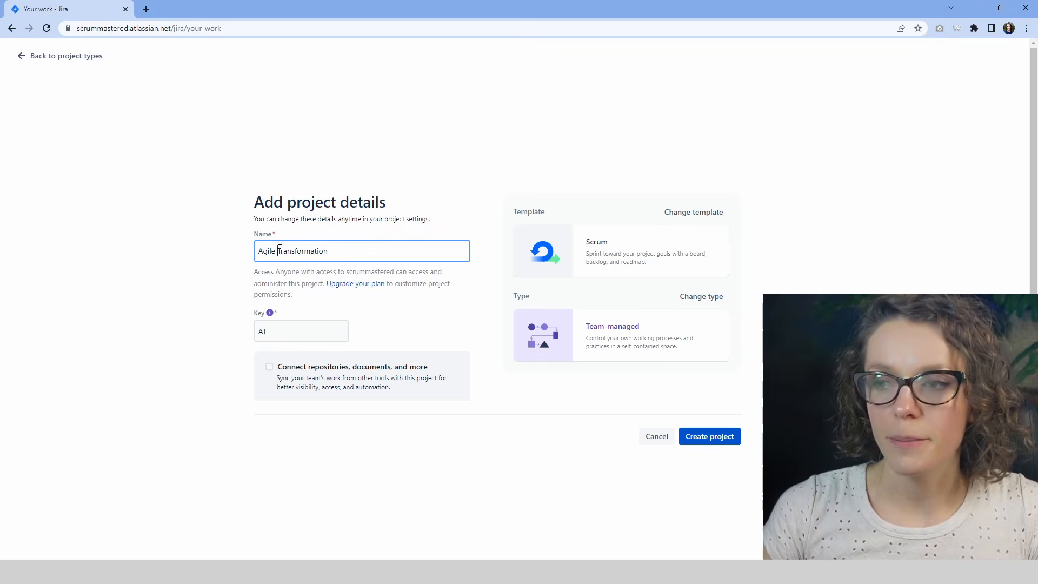
pyautogui.click(272, 334)
pyautogui.press('BackSpace')
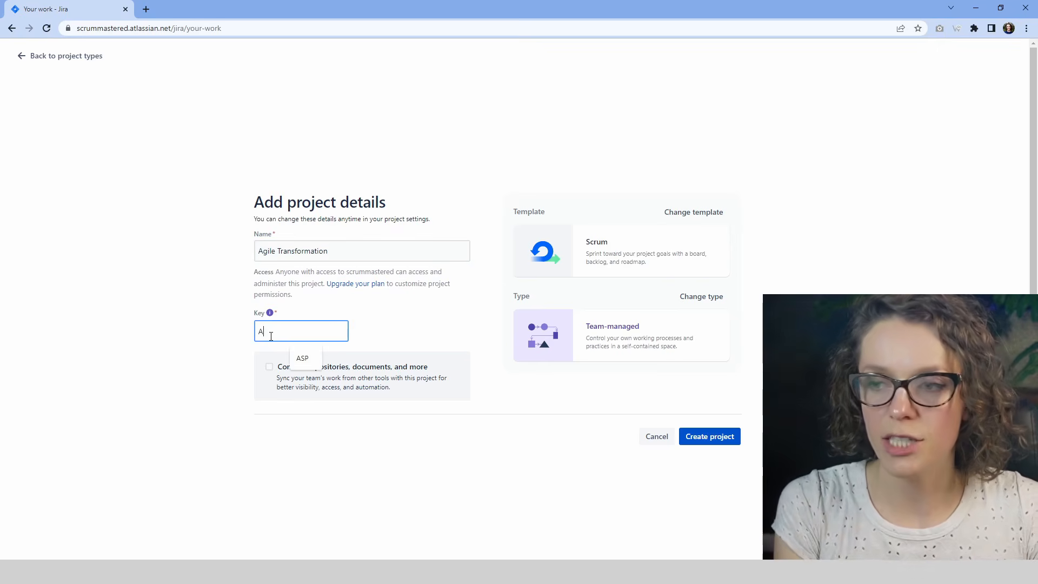
pyautogui.write('GILE')
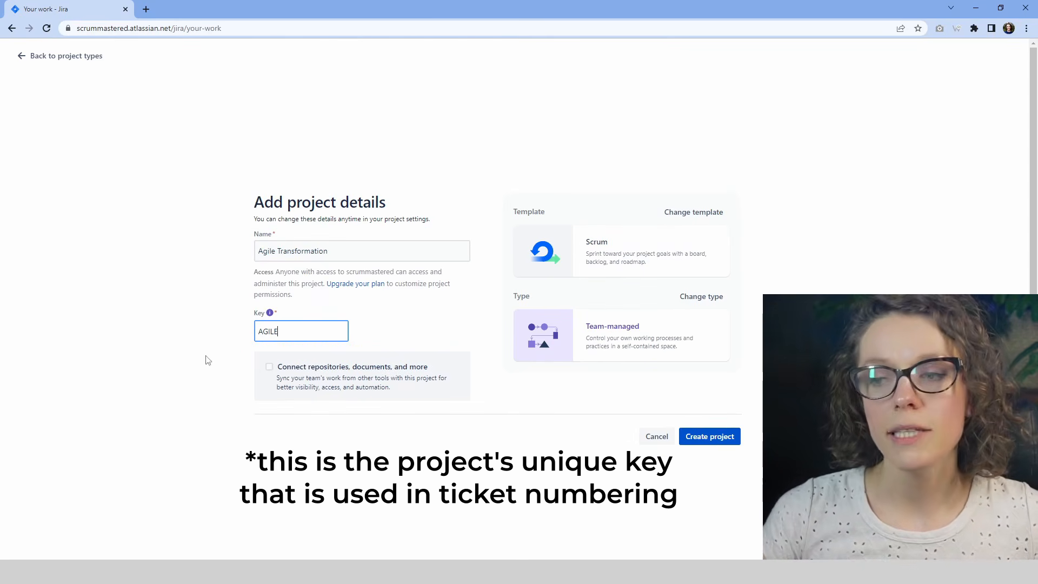
pyautogui.click(175, 389)
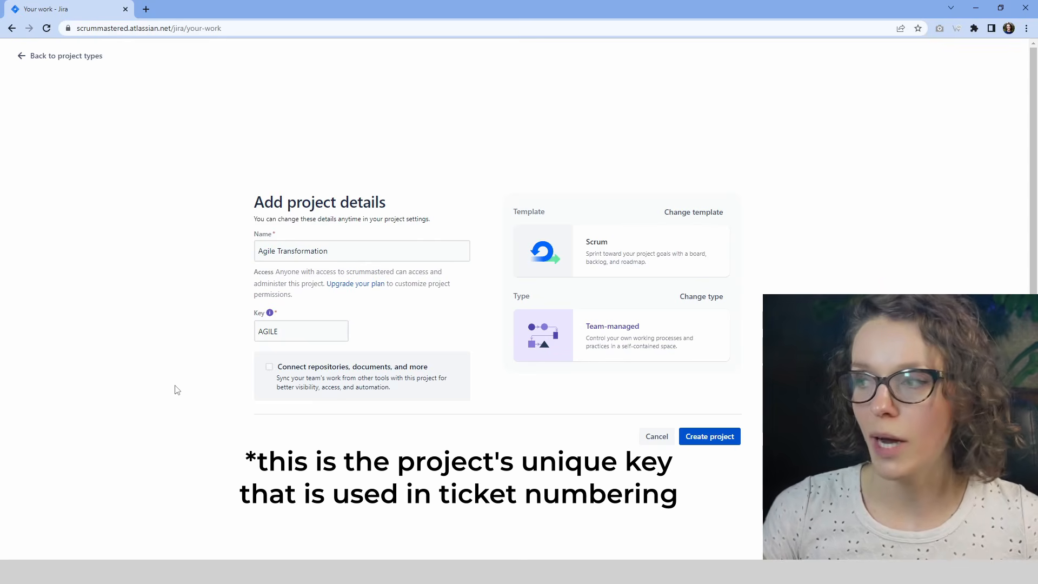
pyautogui.click(705, 439)
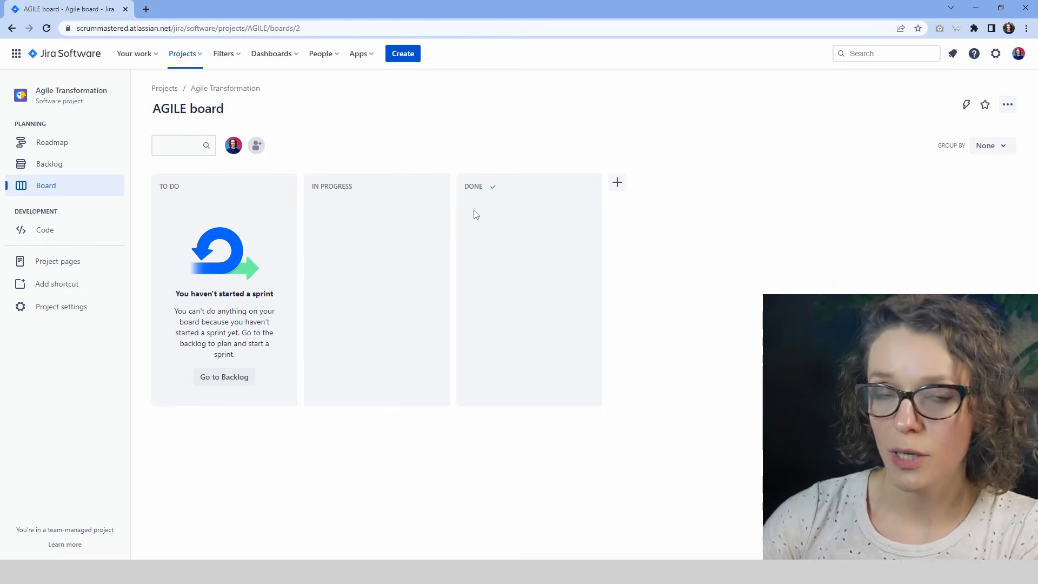
# - Open the new project's backlog and check which issue types can be chosen for a new backlog item
pyautogui.click(85, 169)
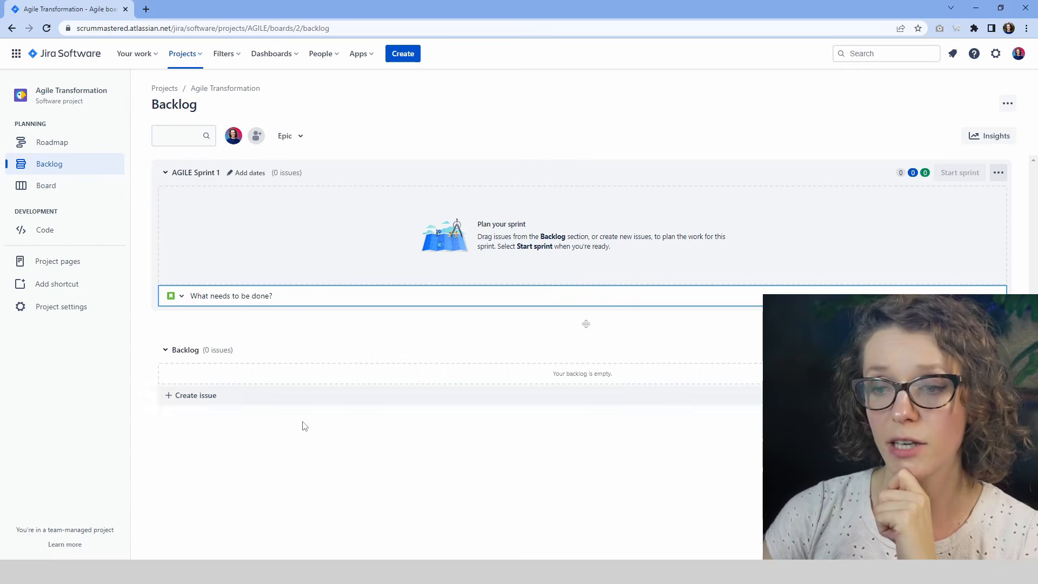
pyautogui.click(153, 313)
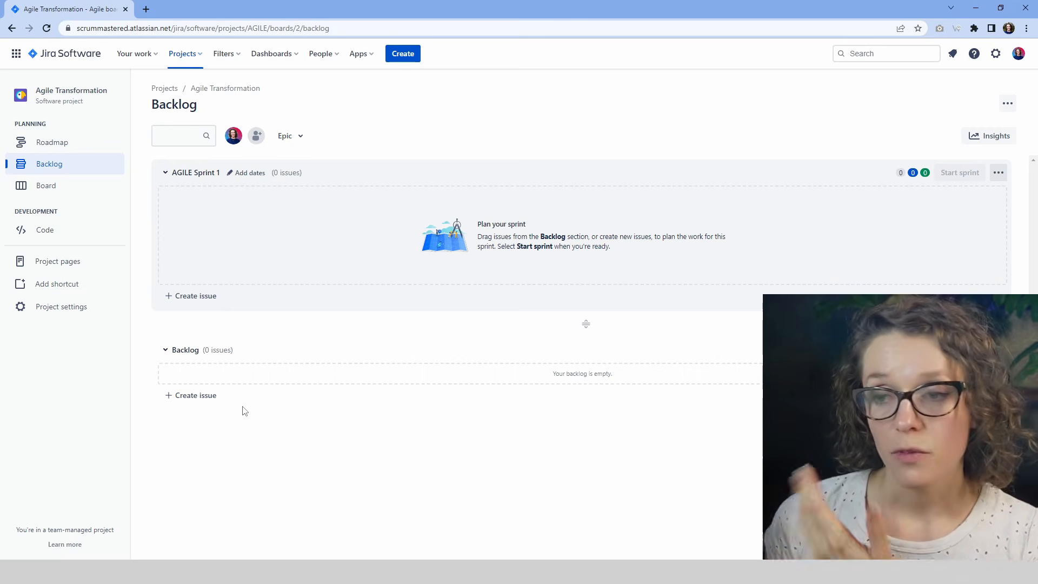
pyautogui.click(206, 398)
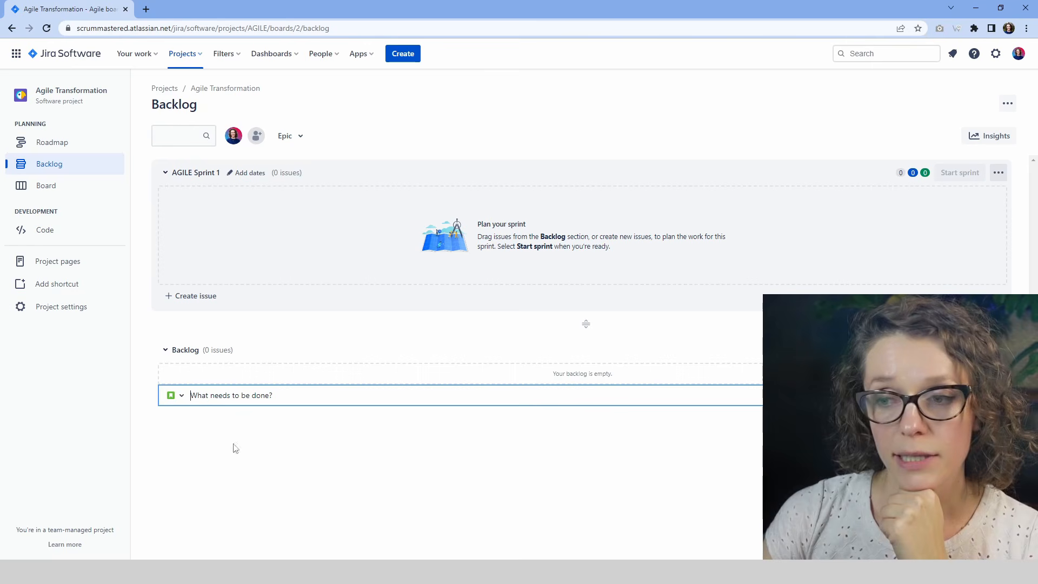
pyautogui.click(171, 395)
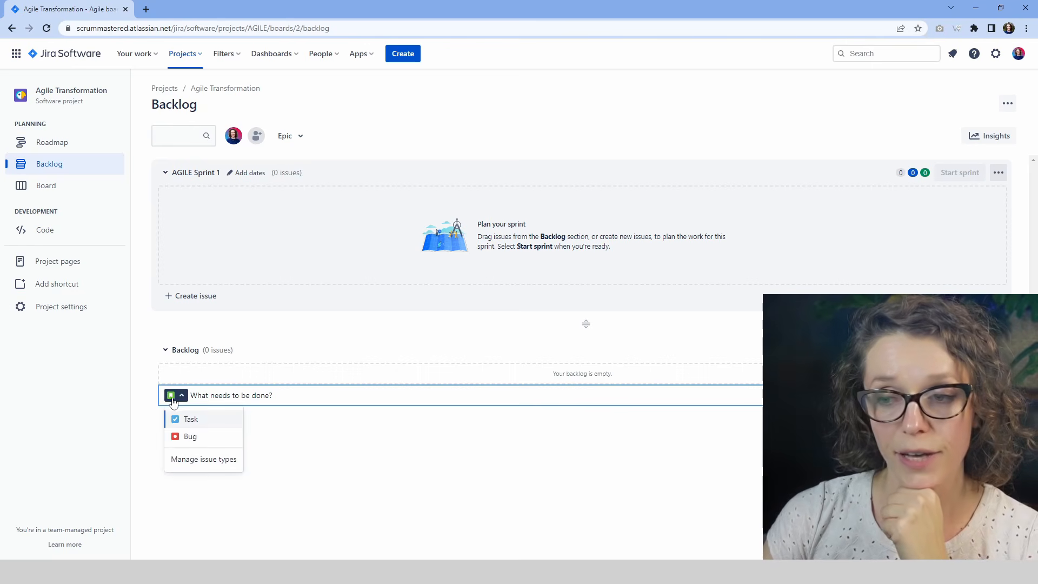
pyautogui.click(345, 446)
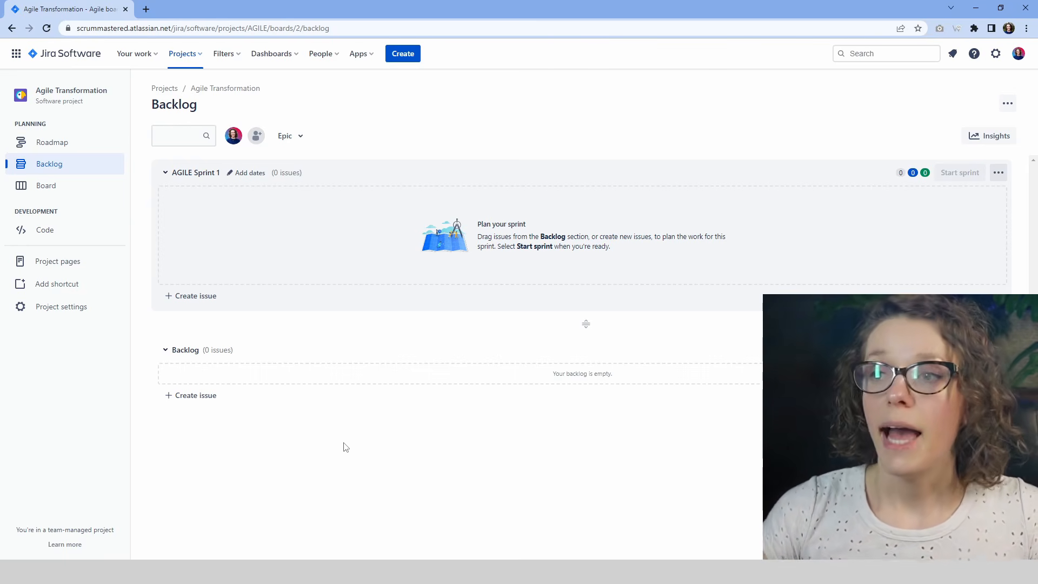
# - Turn on the Epic panel in the backlog and open the project's roadmap
pyautogui.click(300, 136)
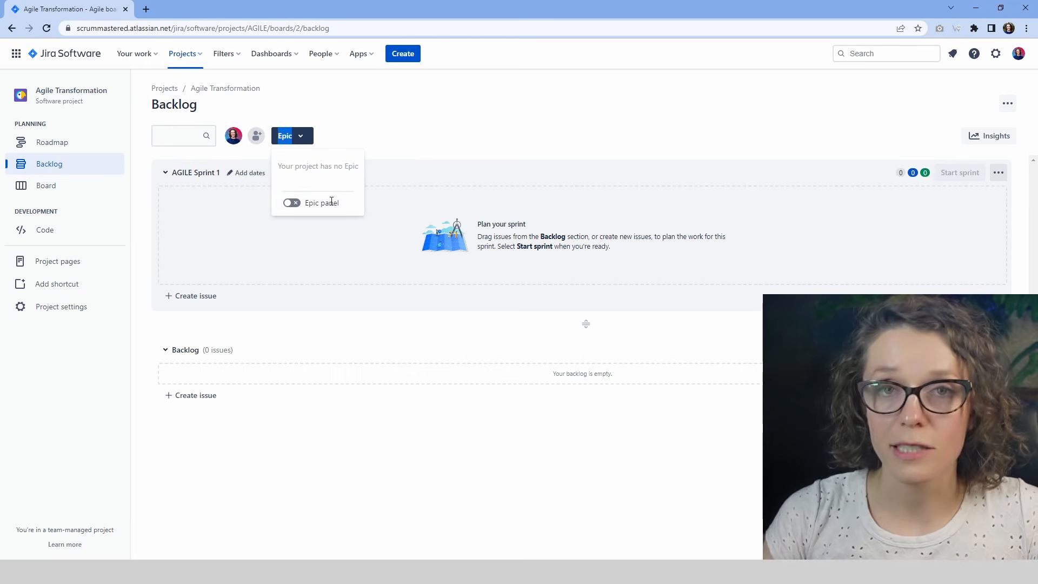
pyautogui.click(292, 203)
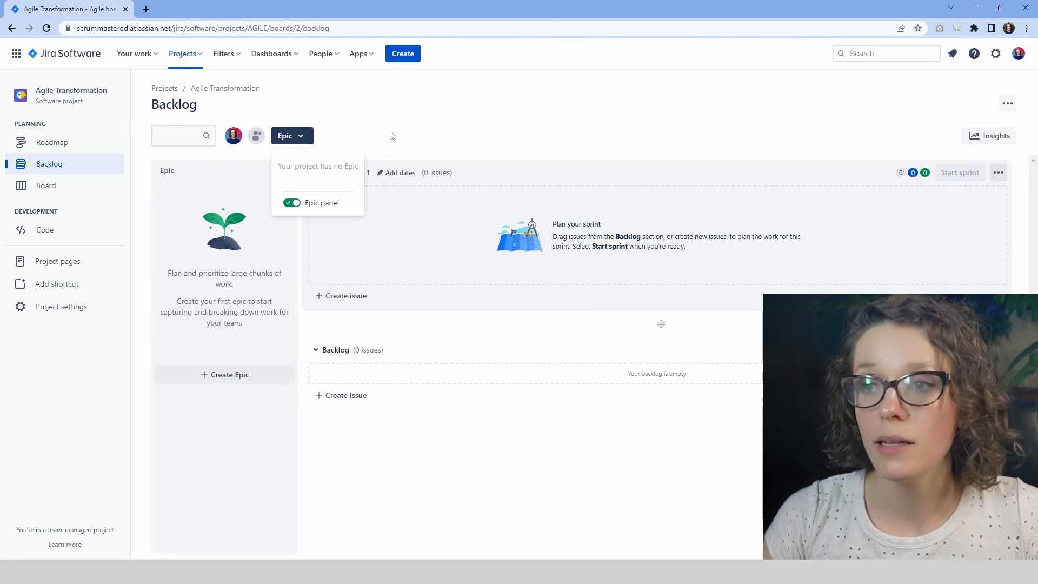
pyautogui.click(227, 189)
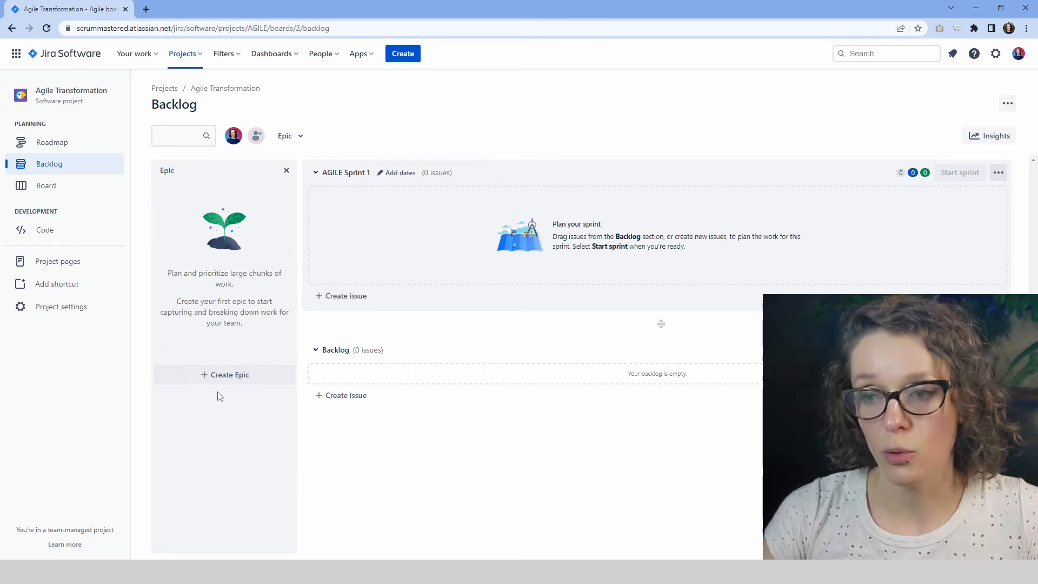
pyautogui.click(52, 146)
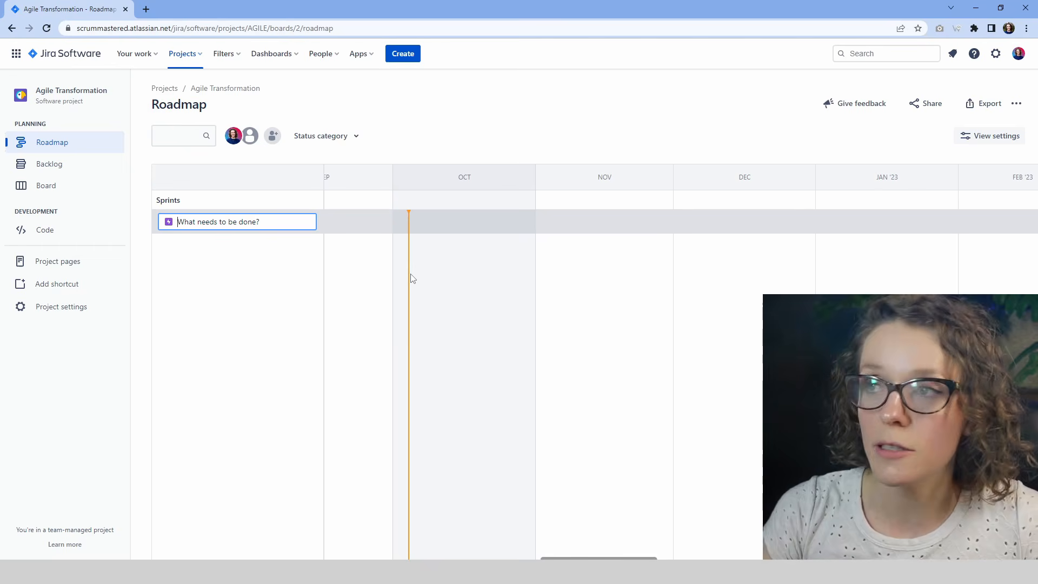
pyautogui.click(396, 56)
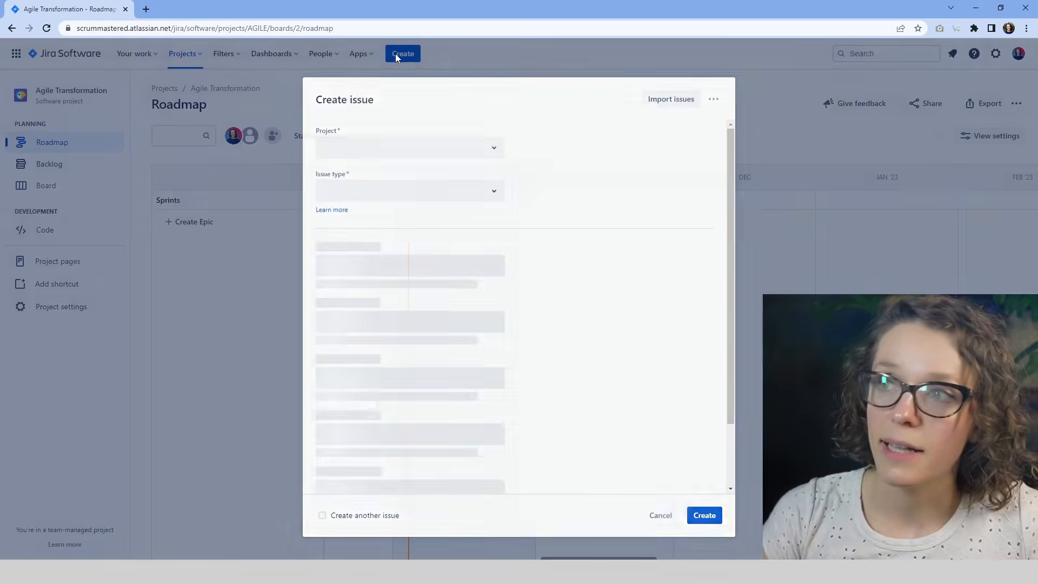
pyautogui.click(493, 141)
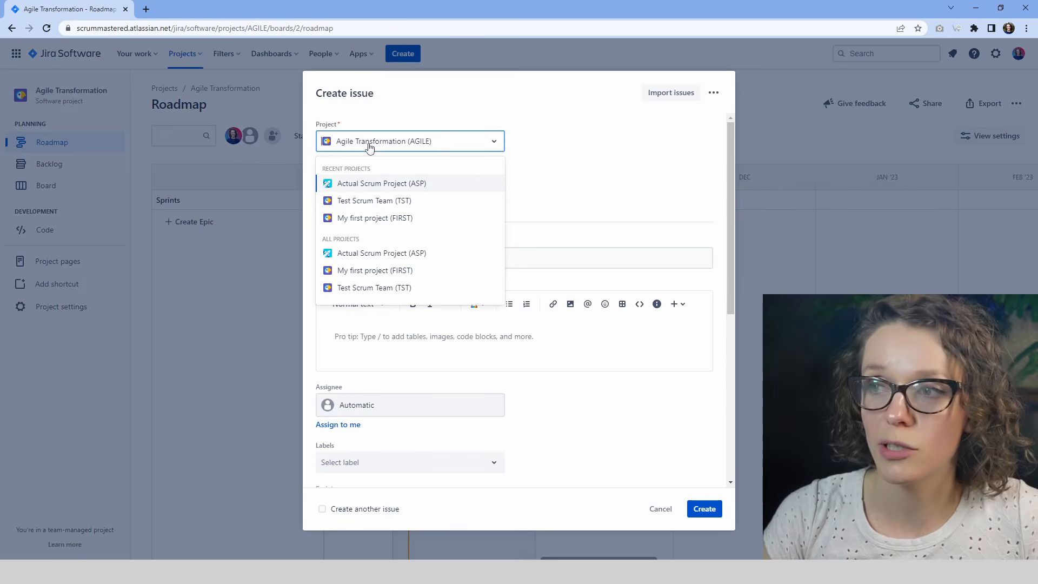
pyautogui.click(550, 161)
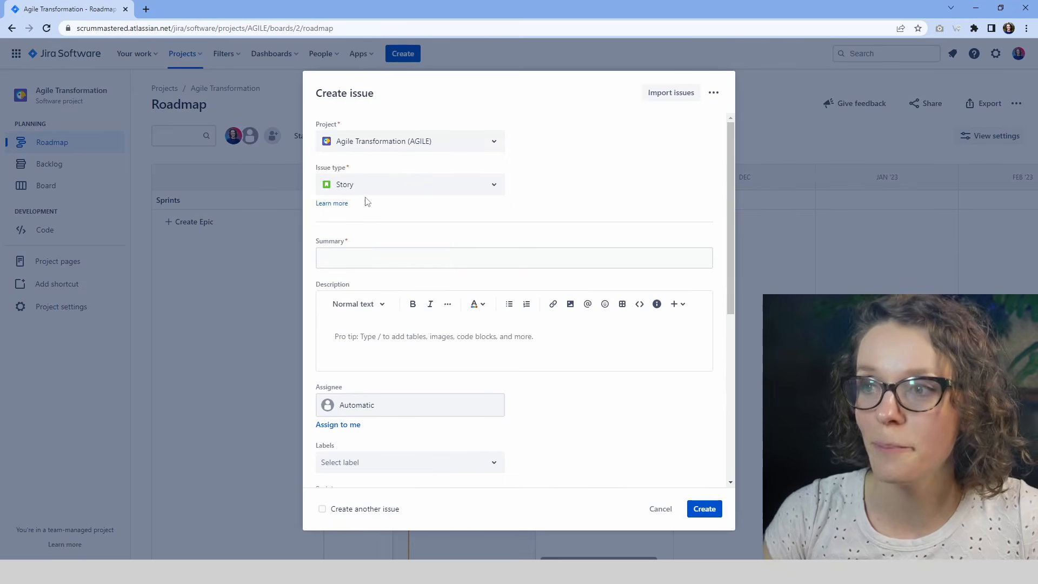
pyautogui.click(377, 188)
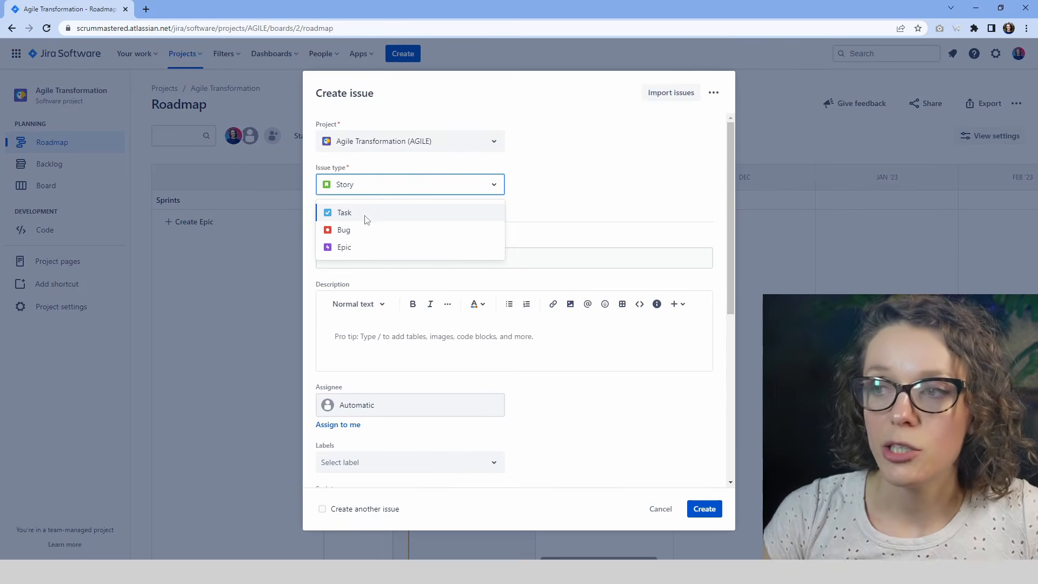
pyautogui.click(364, 250)
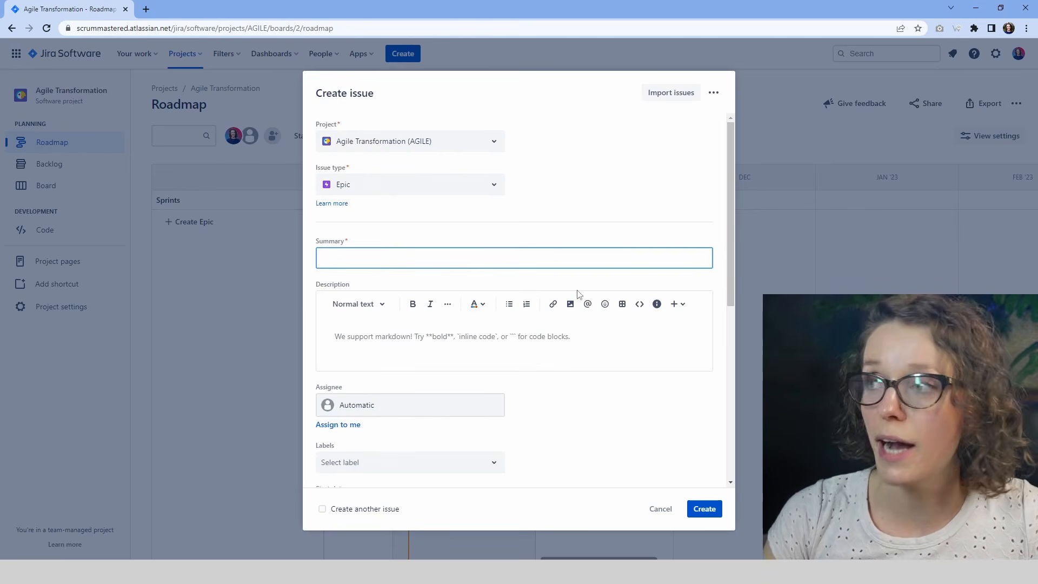
pyautogui.click(660, 509)
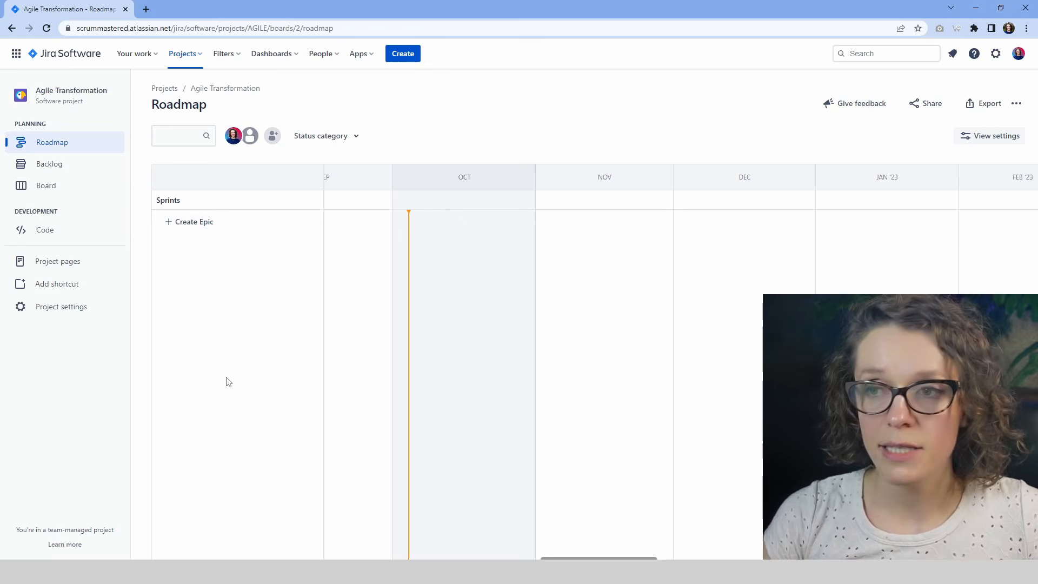
pyautogui.click(206, 229)
pyautogui.click(291, 365)
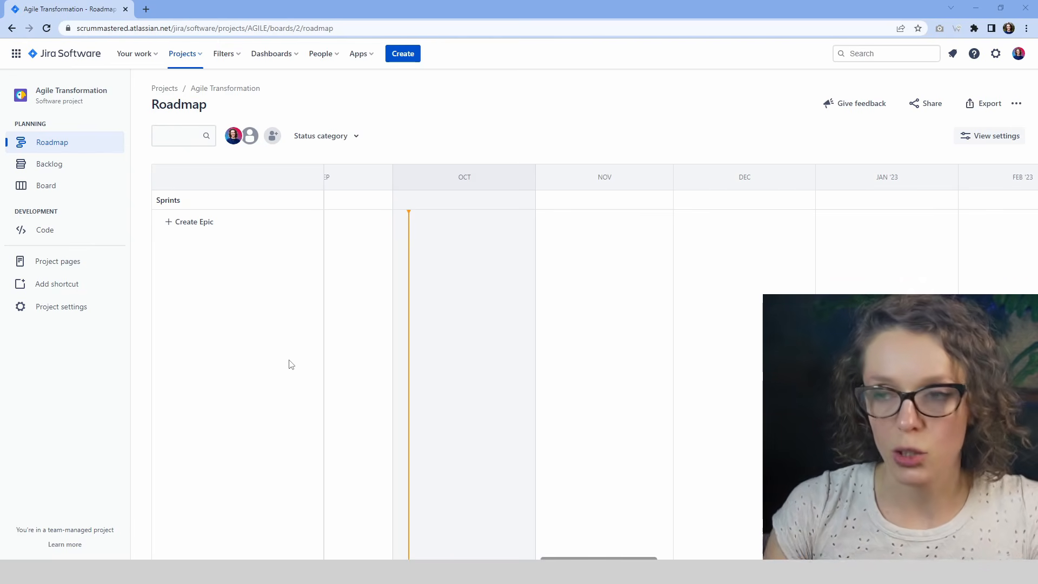
# - Create an epic named "Product definition and alignment" directly in the roadmap
pyautogui.click(206, 223)
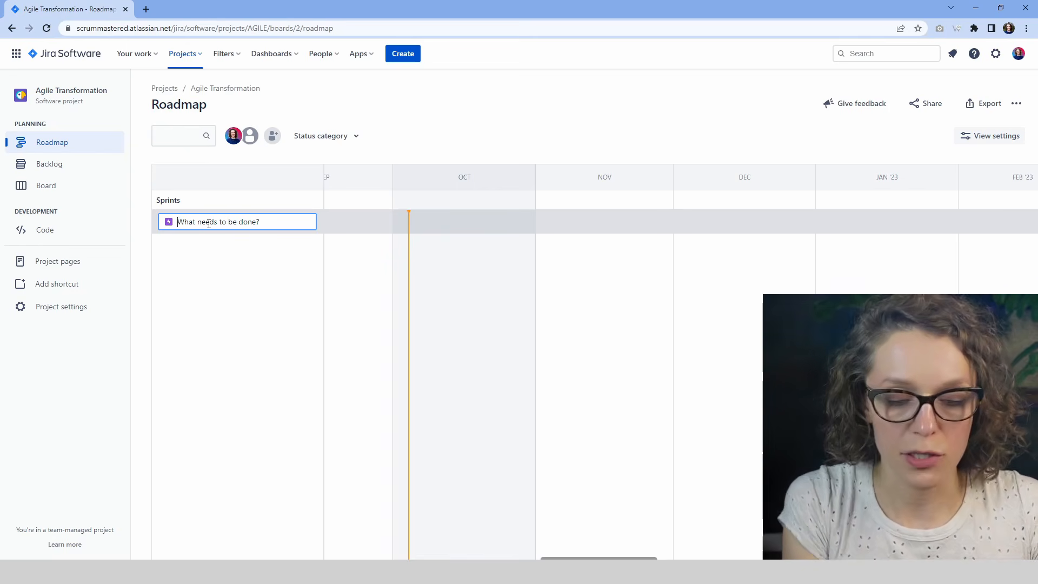
pyautogui.write('Produc')
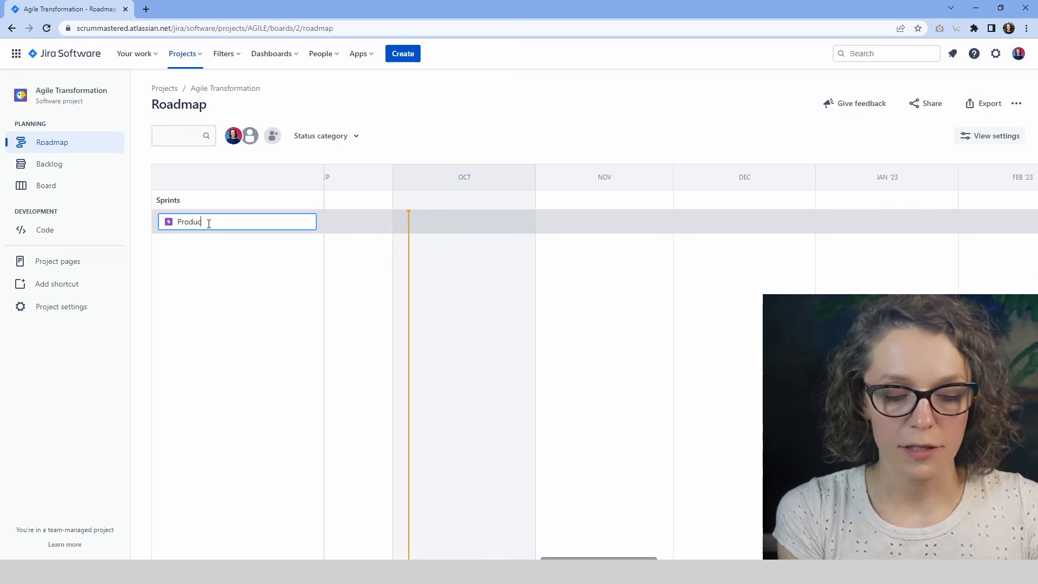
pyautogui.write('t definition and alignment')
pyautogui.press('Return')
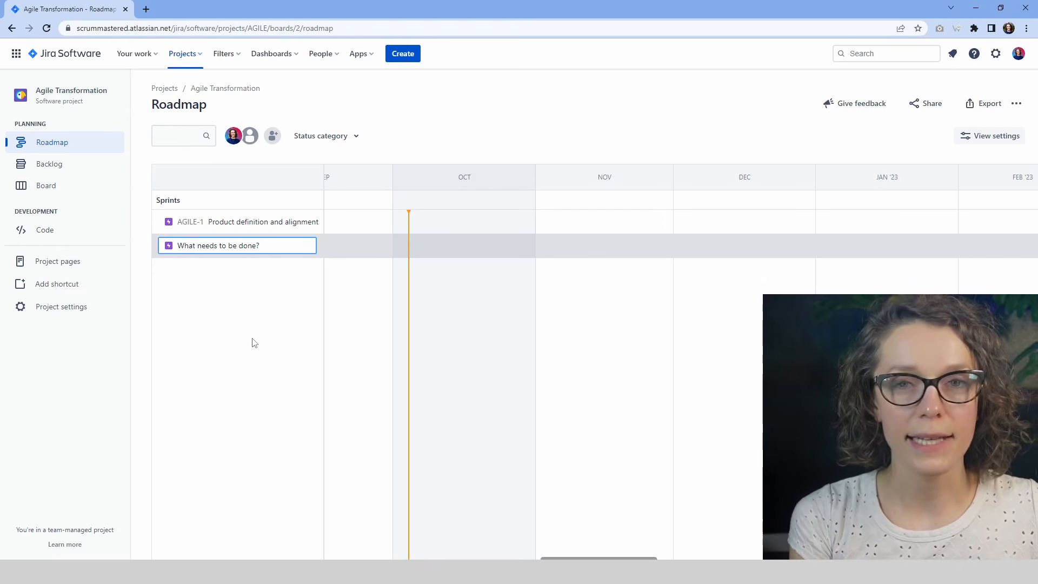
# - Create the epics "Resolve major technical debt" and "Increase team morale and team spirit" in the roadmap, and widen the epic column
pyautogui.write('Resolve major technical debt')
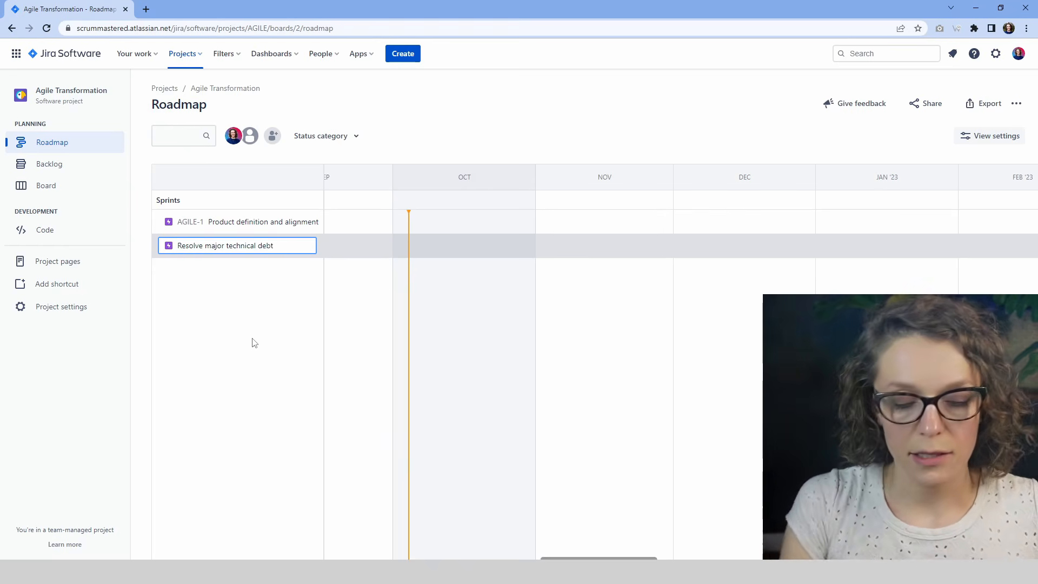
pyautogui.press('Return')
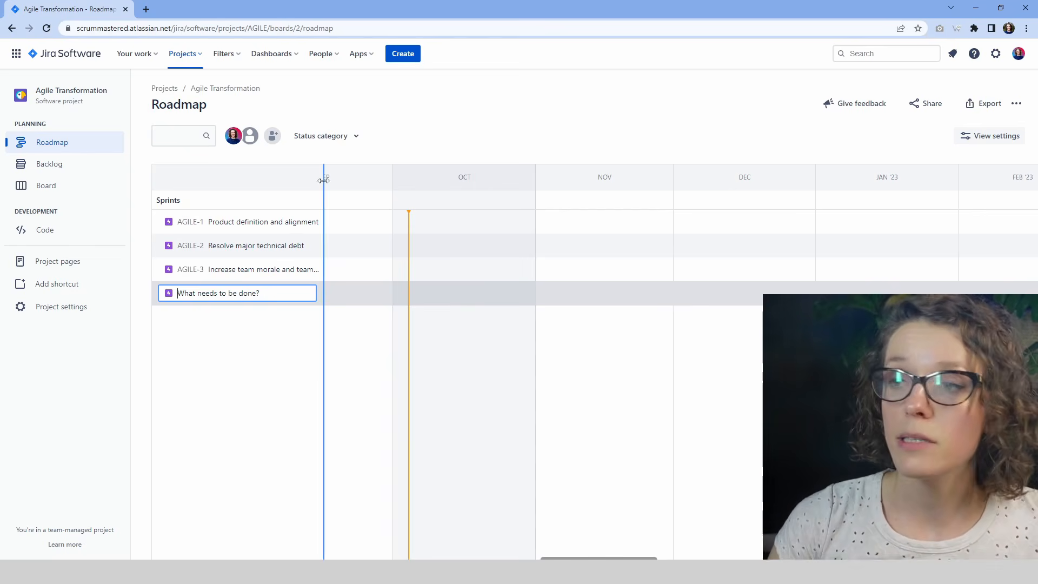
pyautogui.moveTo(326, 177); pyautogui.dragTo(411, 184)
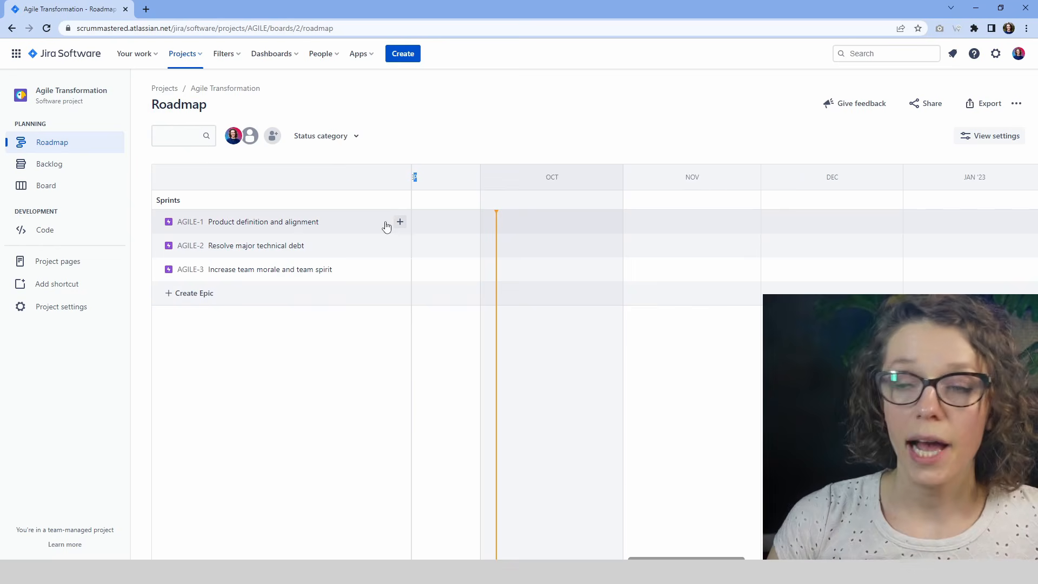
# - Open the project's backlog, hide the Epic panel and turn it back on
pyautogui.click(66, 165)
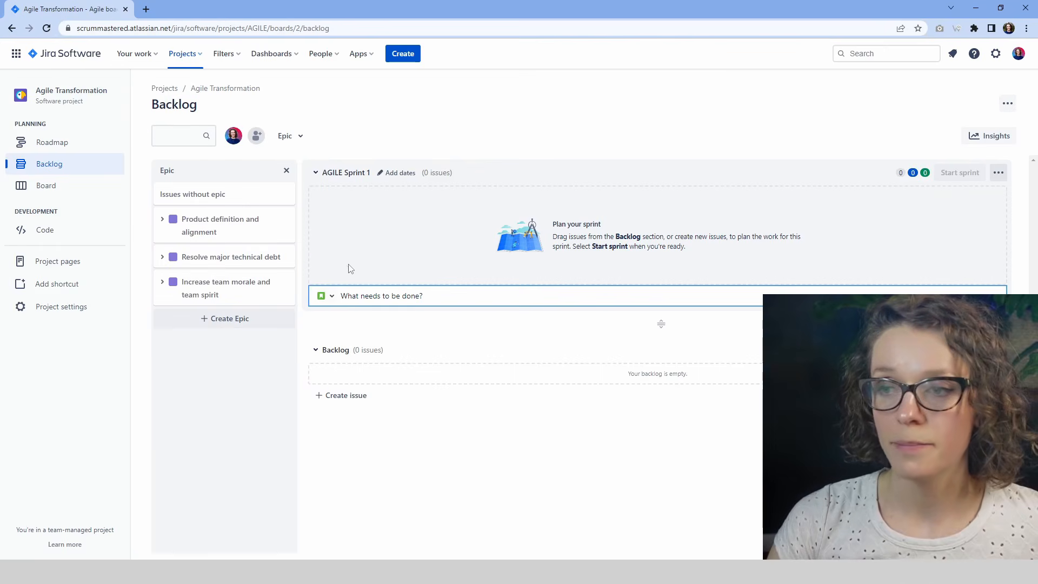
pyautogui.click(287, 171)
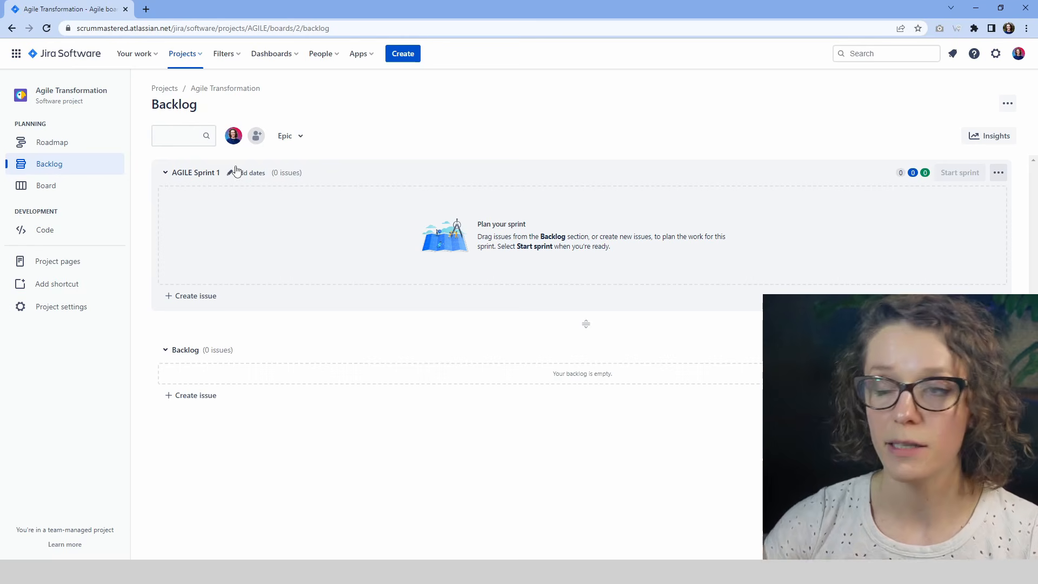
pyautogui.click(283, 138)
pyautogui.click(292, 253)
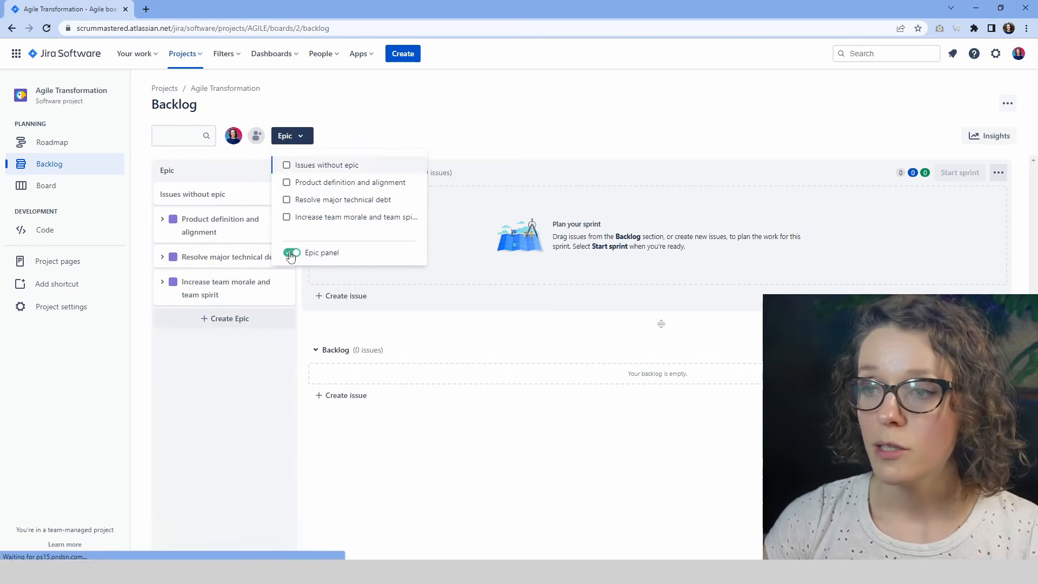
pyautogui.click(413, 122)
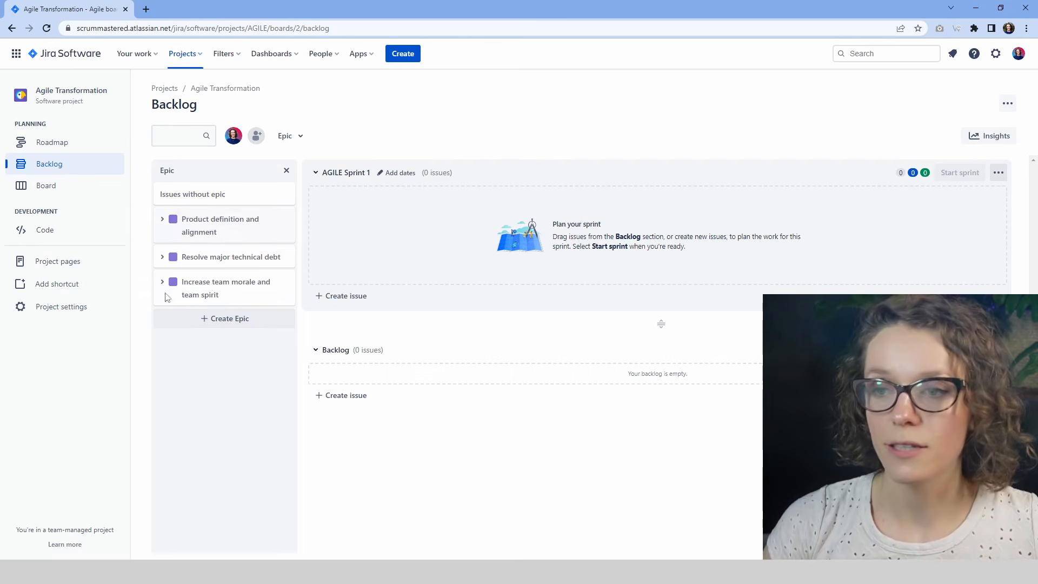
# - Expand the "Product definition and alignment" epic in the backlog and open its full details
pyautogui.click(162, 222)
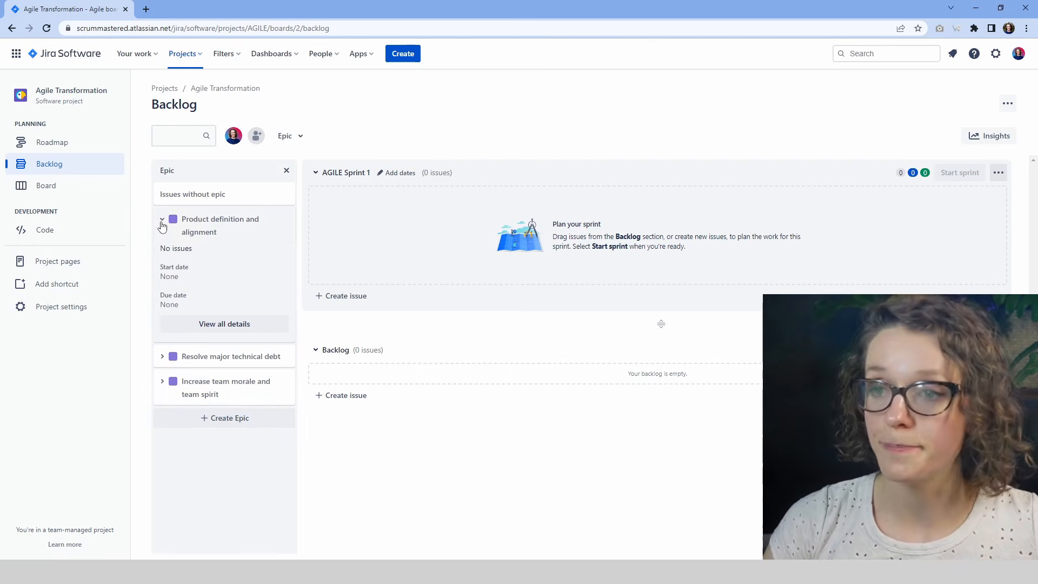
pyautogui.moveTo(179, 249)
pyautogui.mouseDown()
pyautogui.moveTo(194, 243)
pyautogui.moveTo(162, 248)
pyautogui.mouseUp()
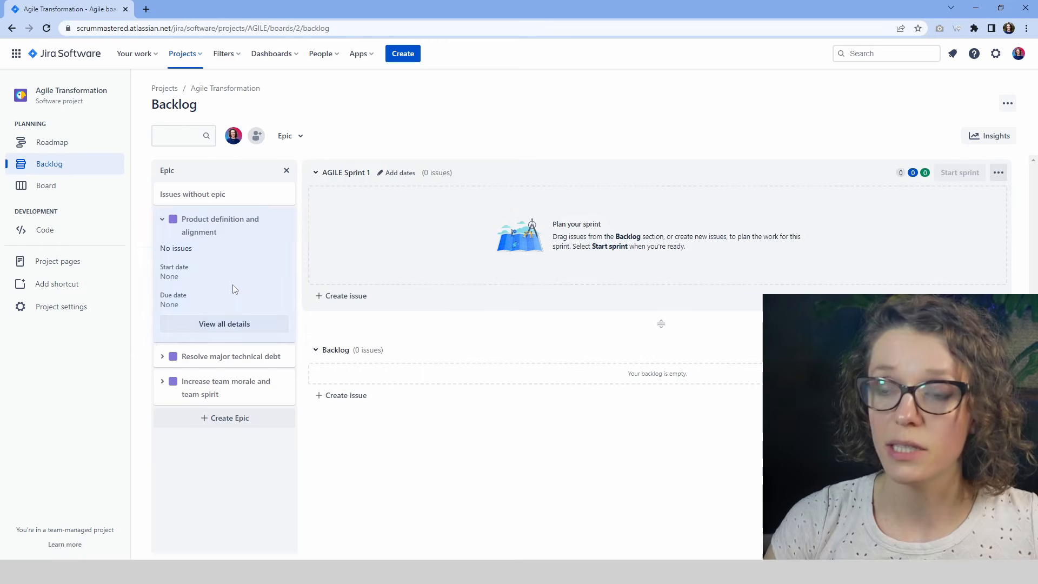
pyautogui.click(226, 324)
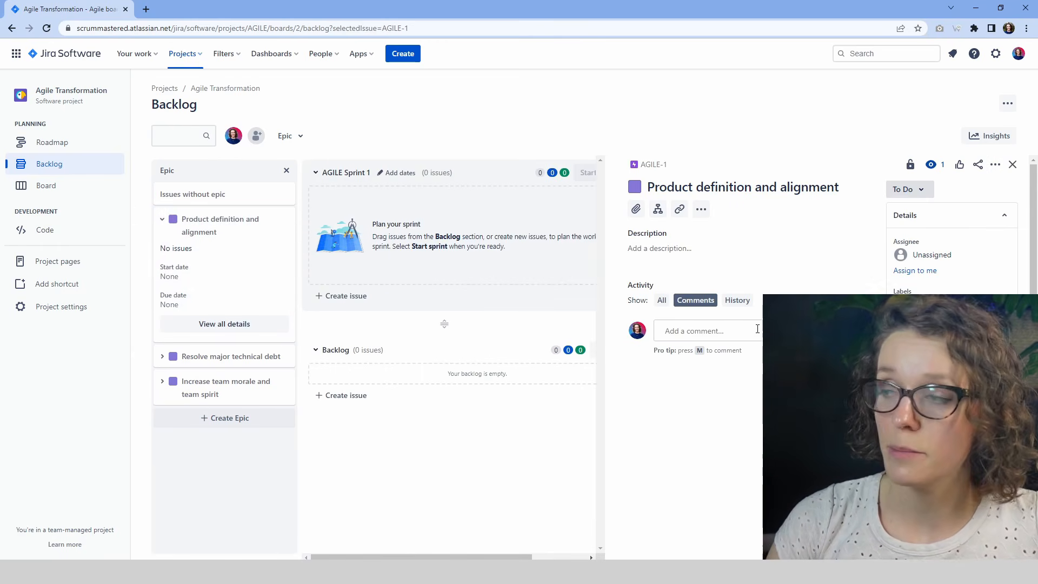
# - Fill in the epic's description with bulleted lists under the bold headings "Findings:" and "Deliverables:", and save it
pyautogui.click(639, 247)
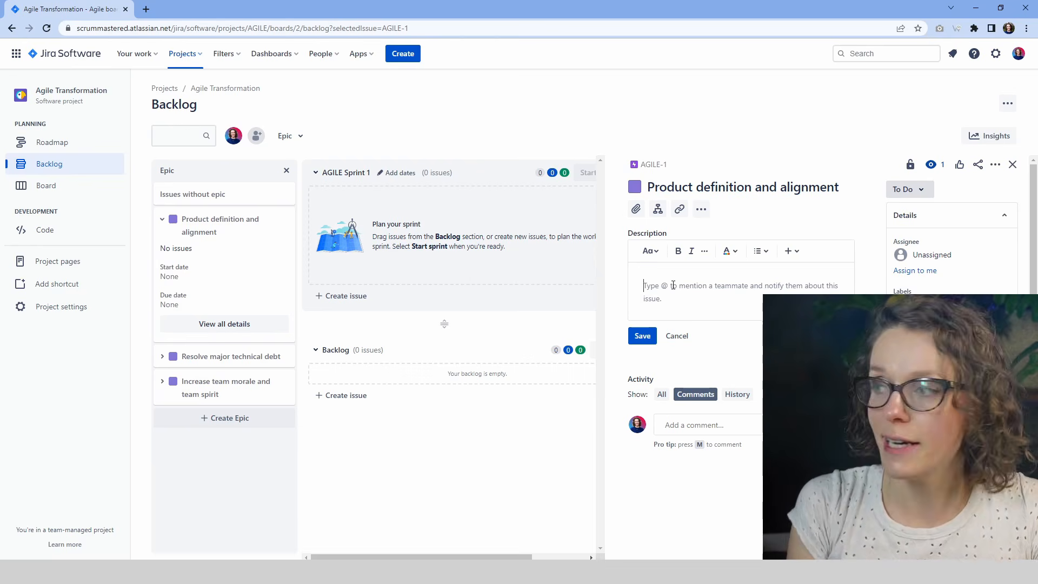
pyautogui.hotkey('ctrl', 'v')
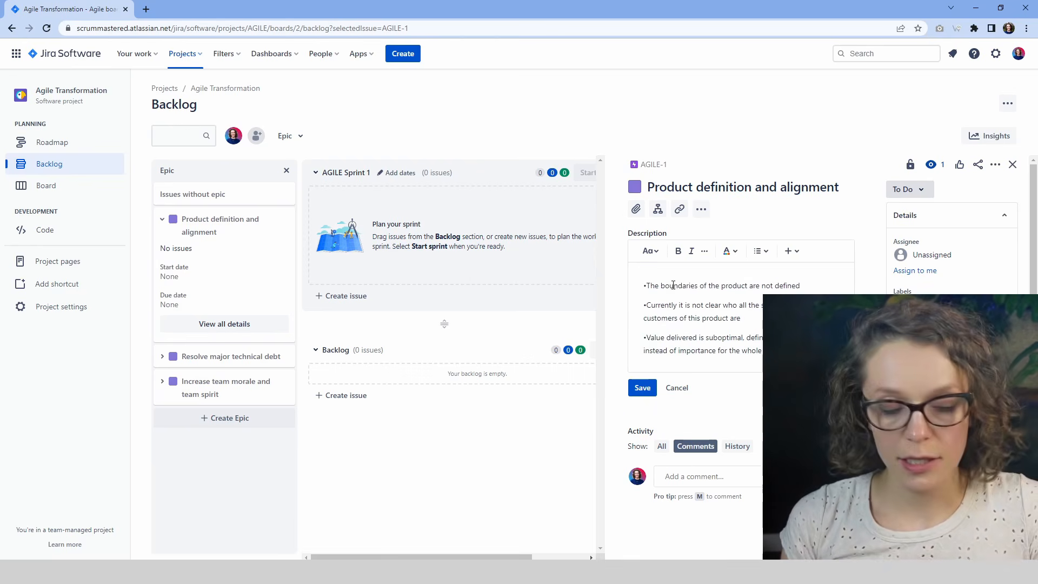
pyautogui.moveTo(690, 285); pyautogui.dragTo(749, 319)
pyautogui.click(645, 287)
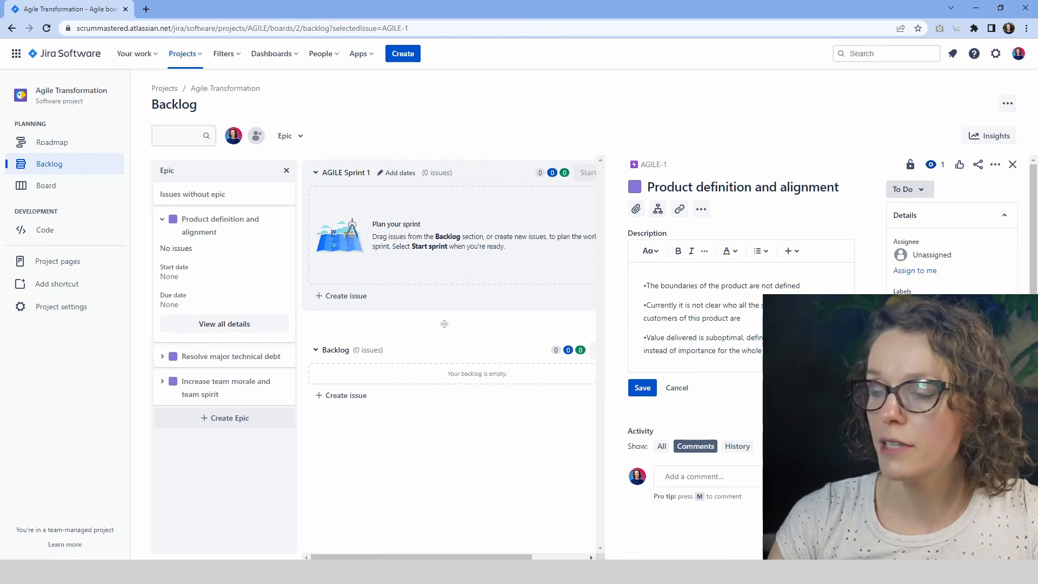
pyautogui.press('Return')
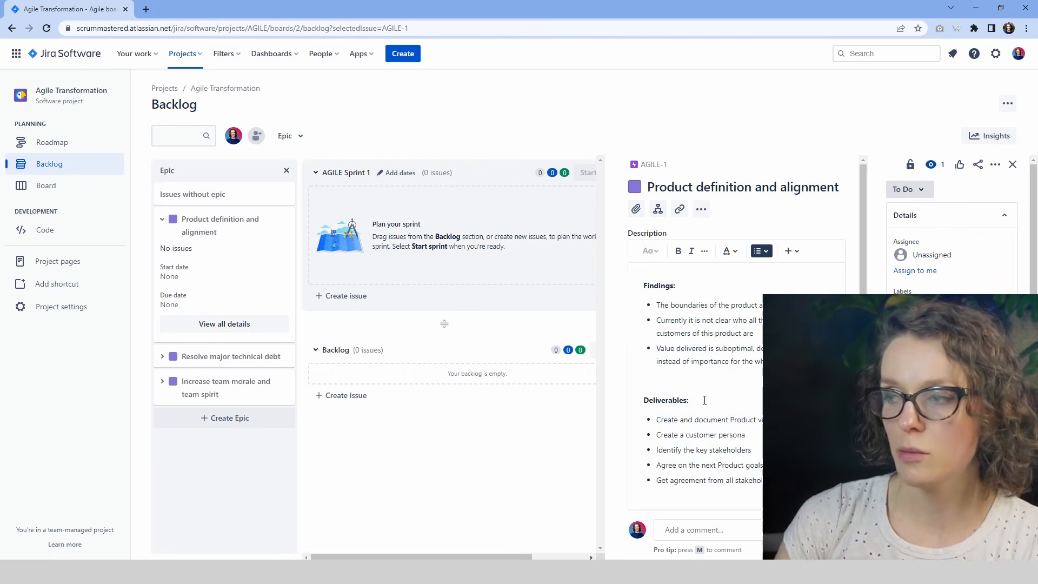
pyautogui.moveTo(704, 399); pyautogui.dragTo(767, 466)
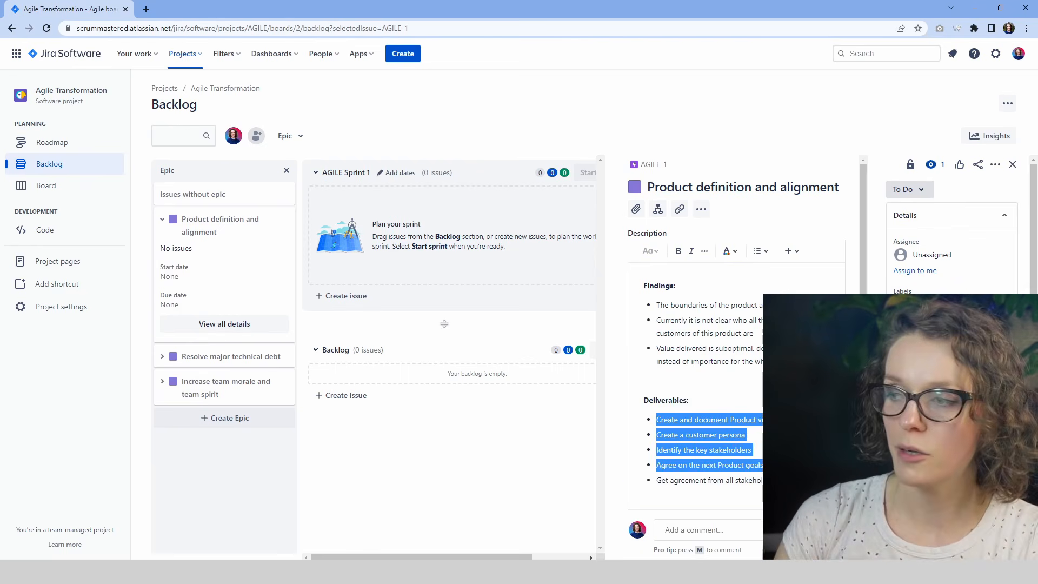
pyautogui.click(761, 404)
pyautogui.moveTo(746, 420); pyautogui.dragTo(753, 480)
pyautogui.click(724, 432)
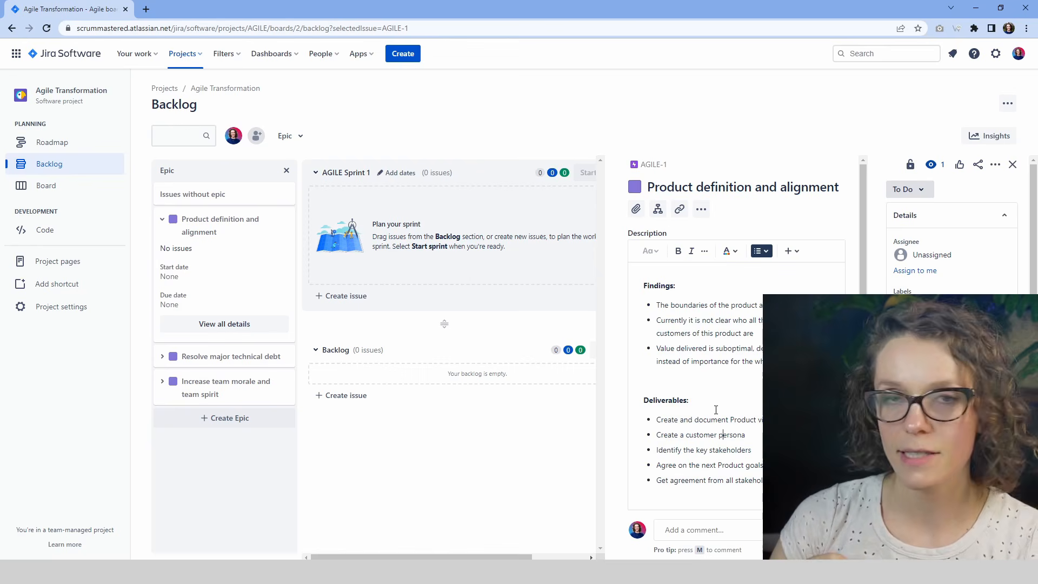
pyautogui.scroll(-1, 720, 426)
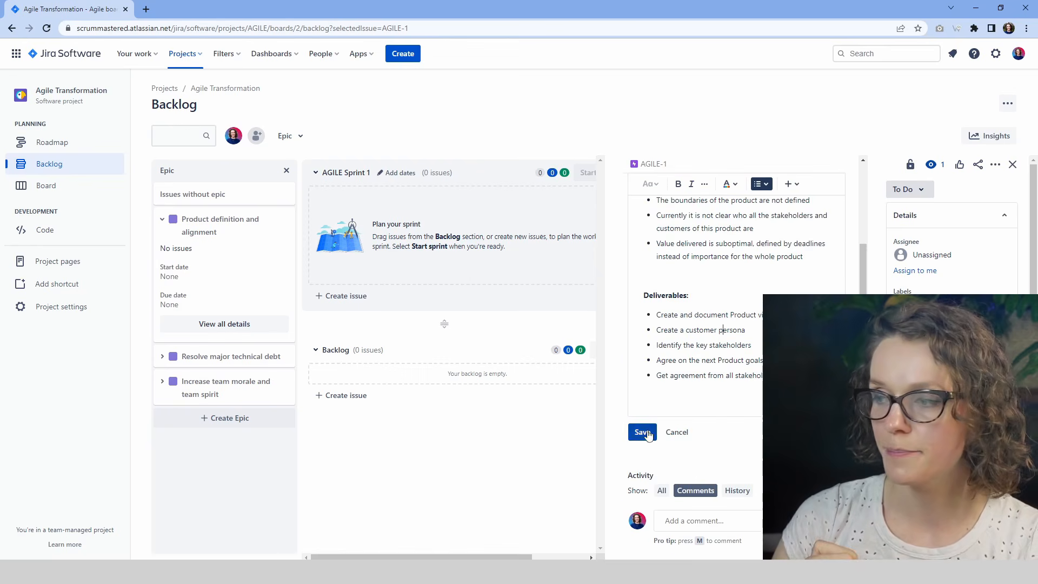
pyautogui.click(640, 431)
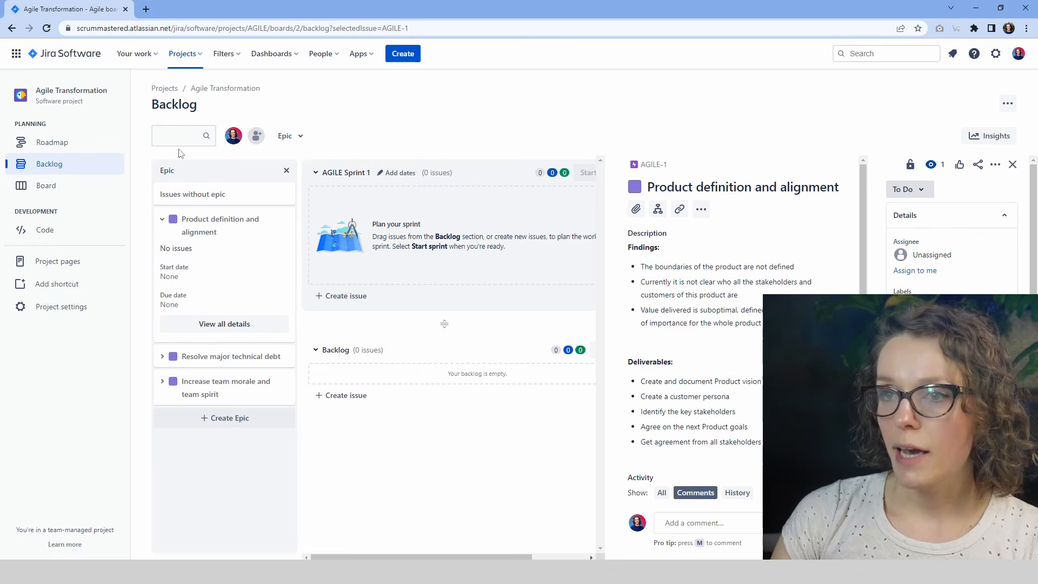
# - Open the epic on its own page and add child issues for the definition workshop, wiki documentation, goals workshop and first product backlog items
pyautogui.click(654, 169)
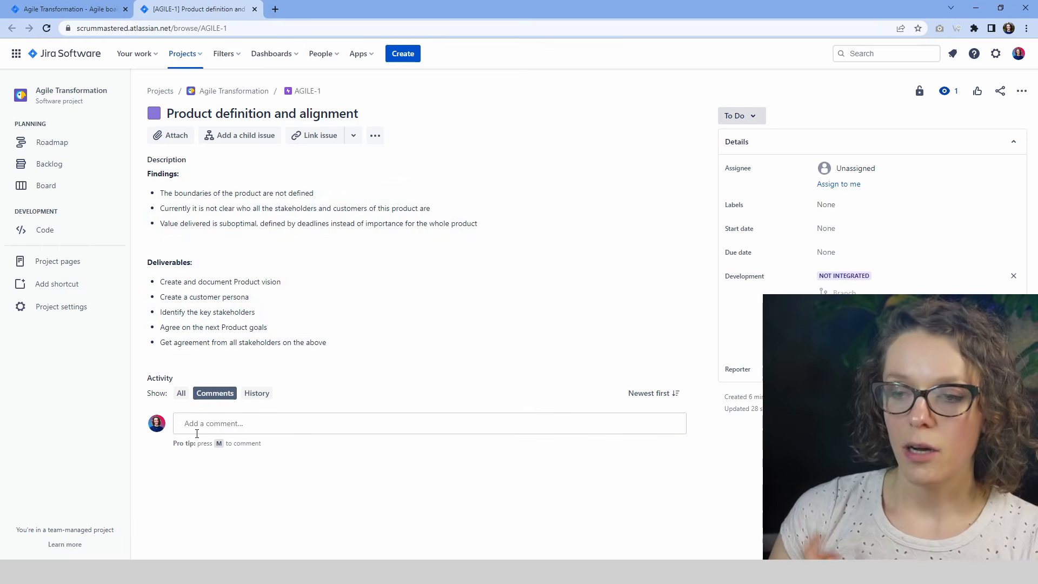
pyautogui.click(197, 425)
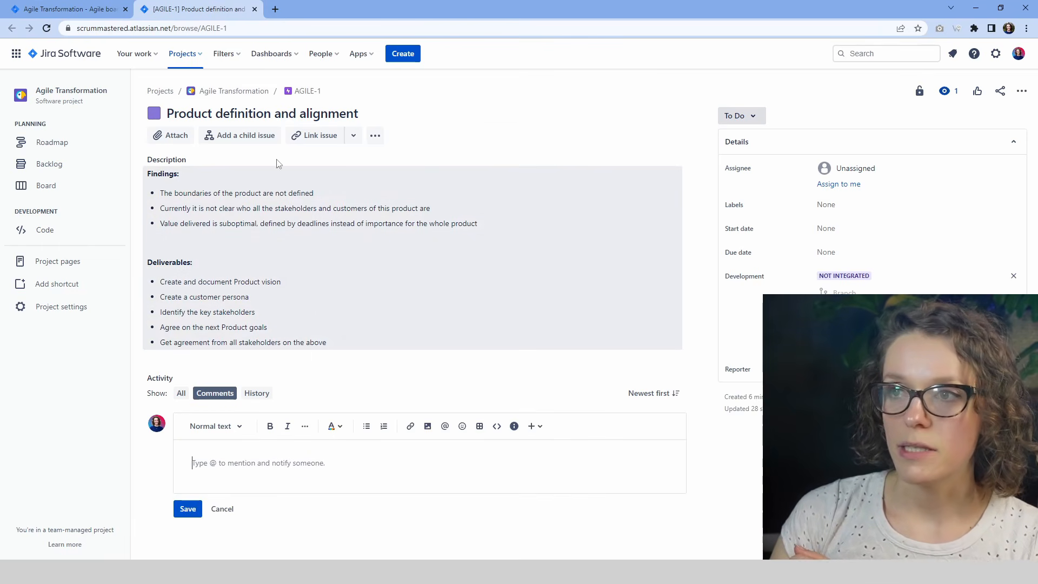
pyautogui.click(240, 135)
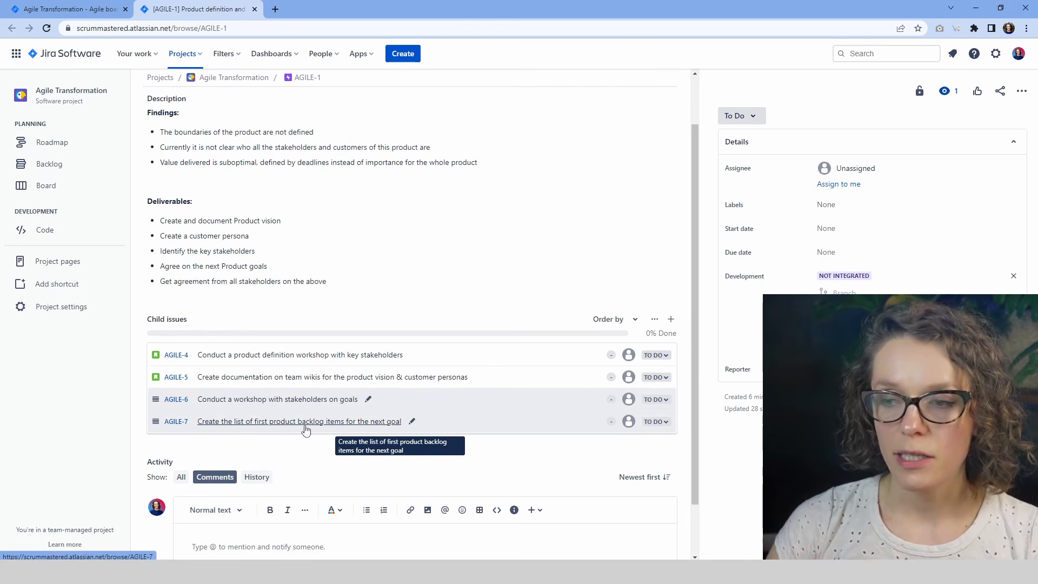
# - Rename the child issue AGILE-7 as "Create the list of first product backlog items for the next Product goal"
pyautogui.click(411, 422)
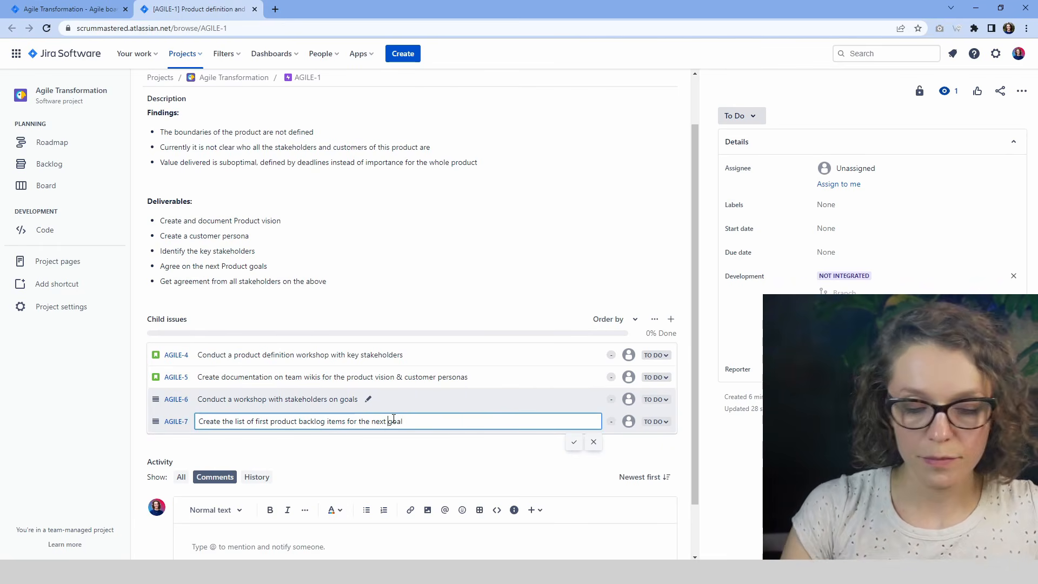
pyautogui.write('Product')
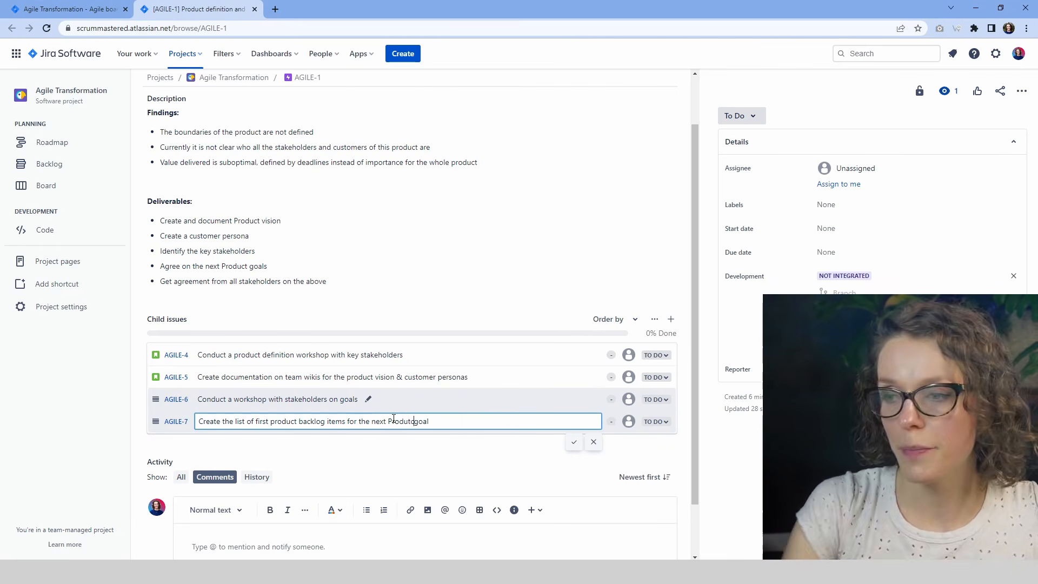
pyautogui.click(574, 442)
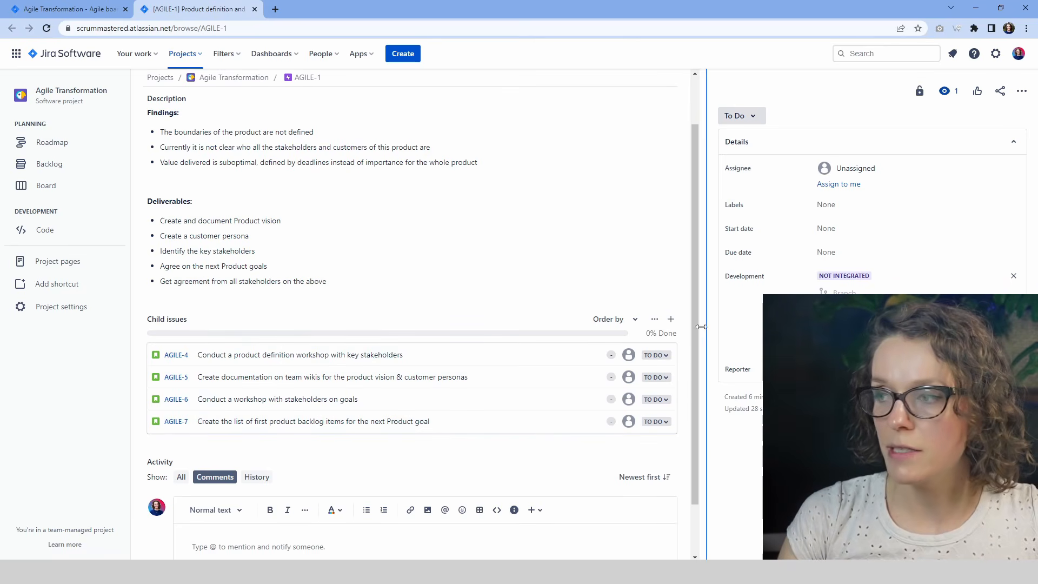
# - Add another child issue named "Identify the list of KPIs" to the epic and review the child issue list
pyautogui.click(671, 319)
pyautogui.write('Identify the list of KPIs')
pyautogui.press('Return')
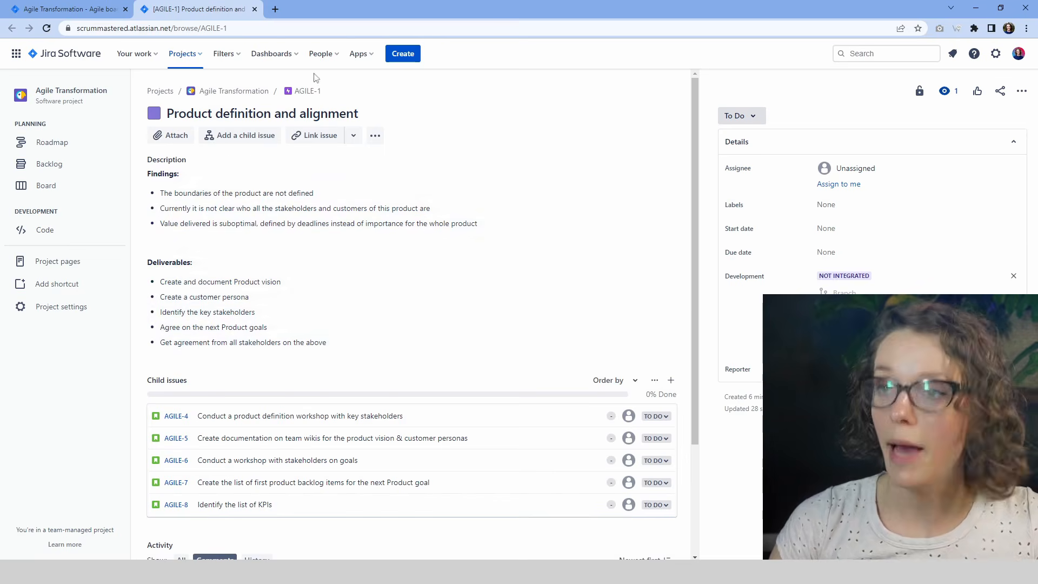
pyautogui.scroll(-2, 276, 419)
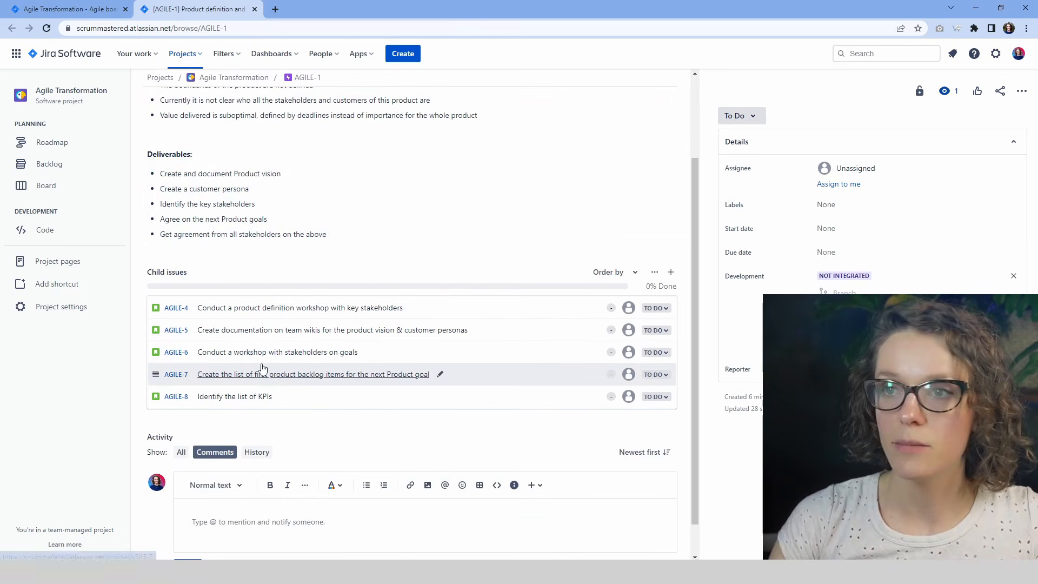
pyautogui.scroll(2, 262, 362)
# - Return to the backlog, change the "Product definition and alignment" epic's color to light blue and refresh the page
pyautogui.click(63, 167)
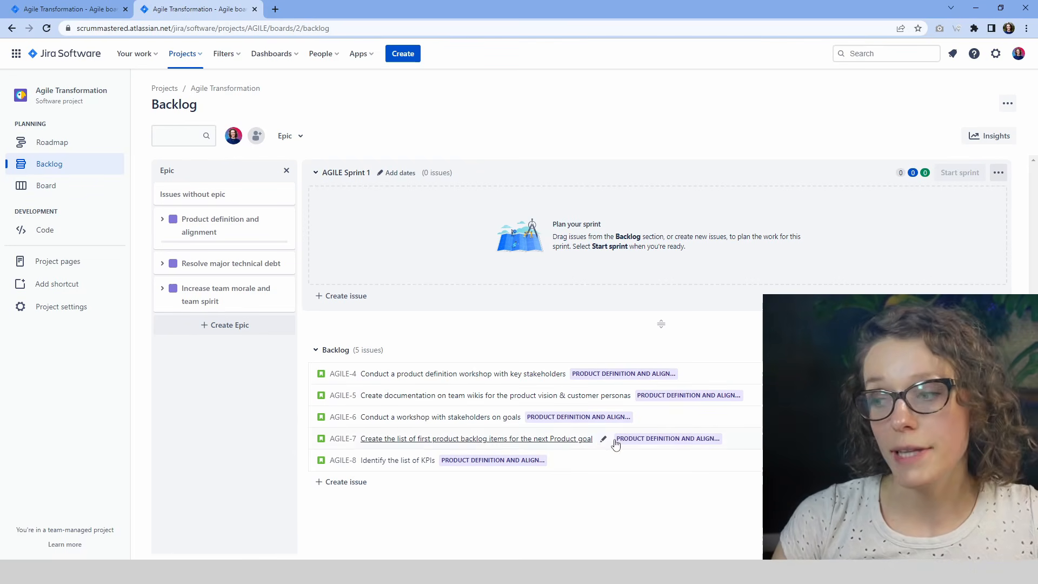
pyautogui.click(508, 460)
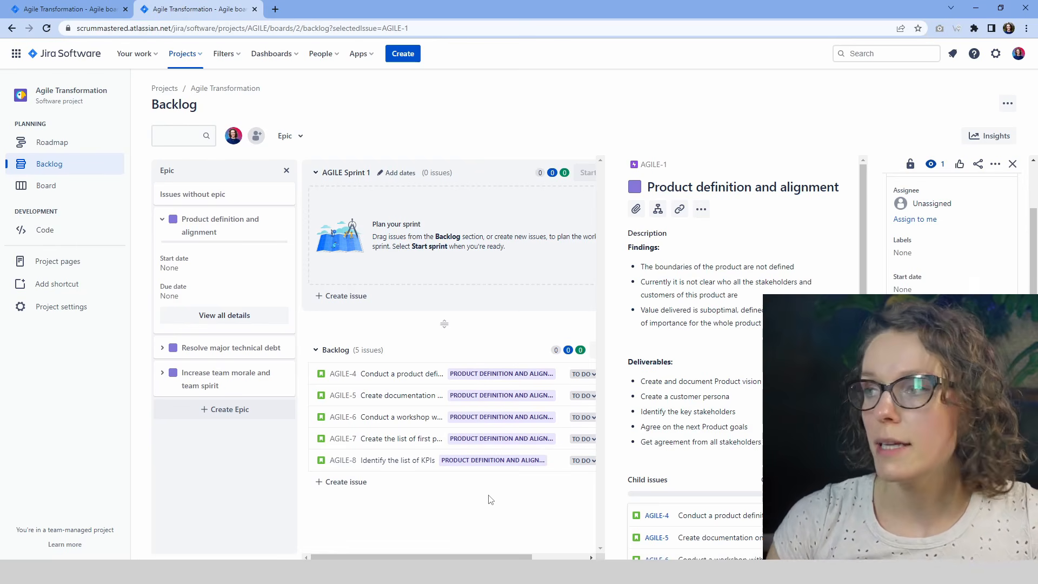
pyautogui.click(635, 190)
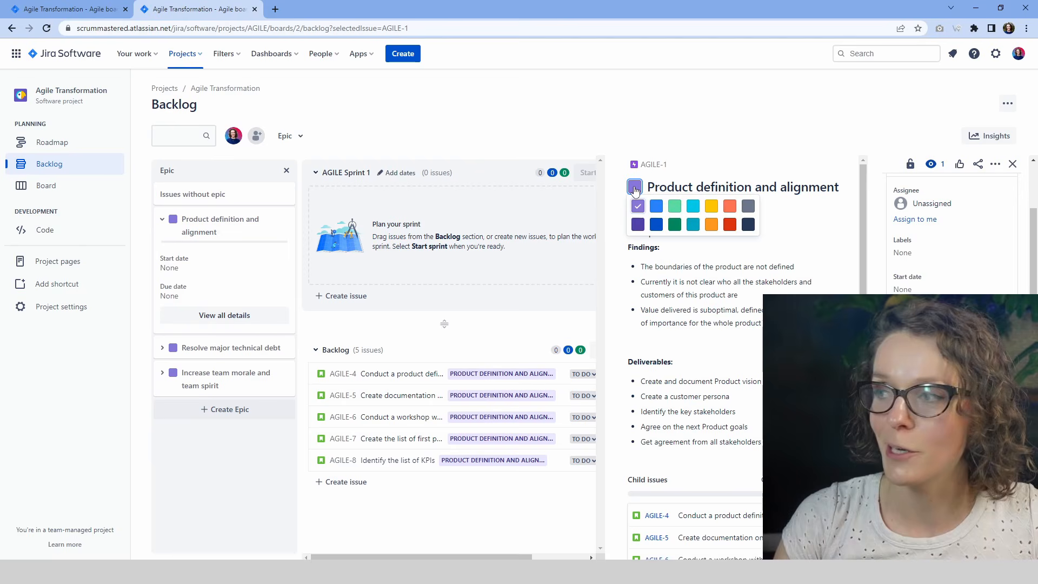
pyautogui.click(656, 206)
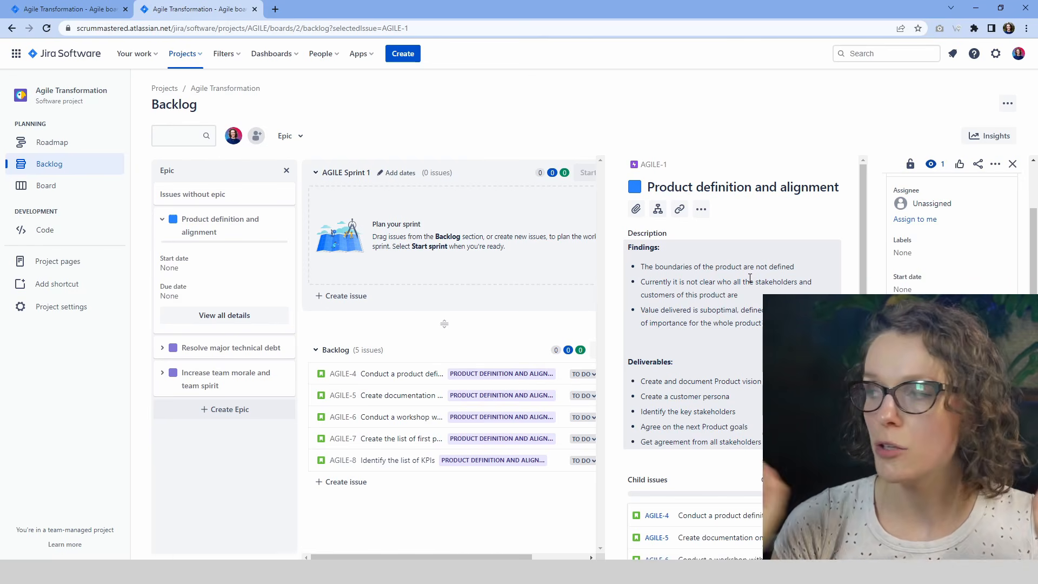
pyautogui.click(1013, 164)
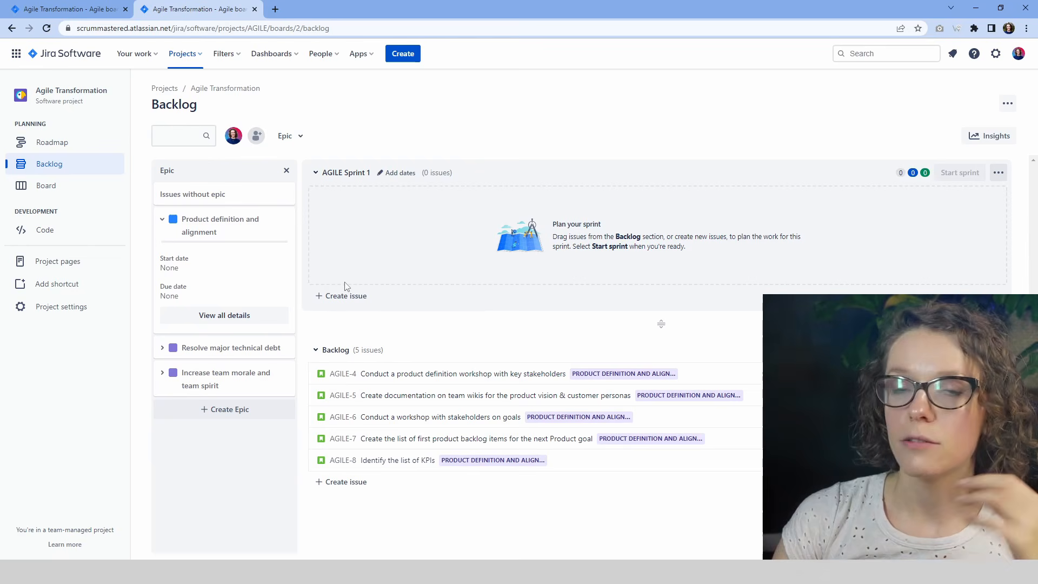
pyautogui.click(47, 28)
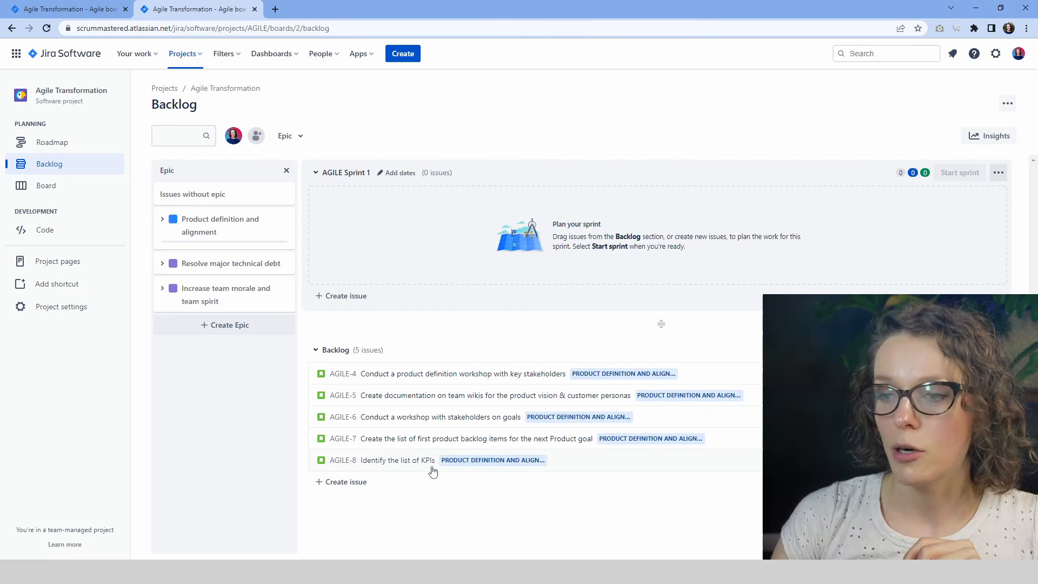
# - Open the details of the "Increase team morale and team spirit" epic from the backlog and change its color to yellow
pyautogui.click(192, 295)
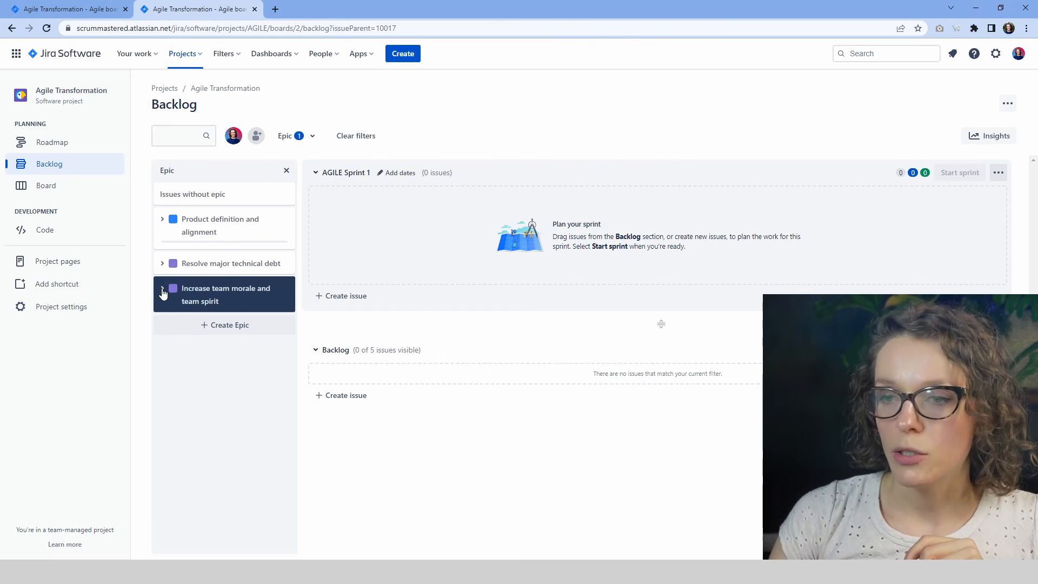
pyautogui.click(174, 295)
pyautogui.click(220, 394)
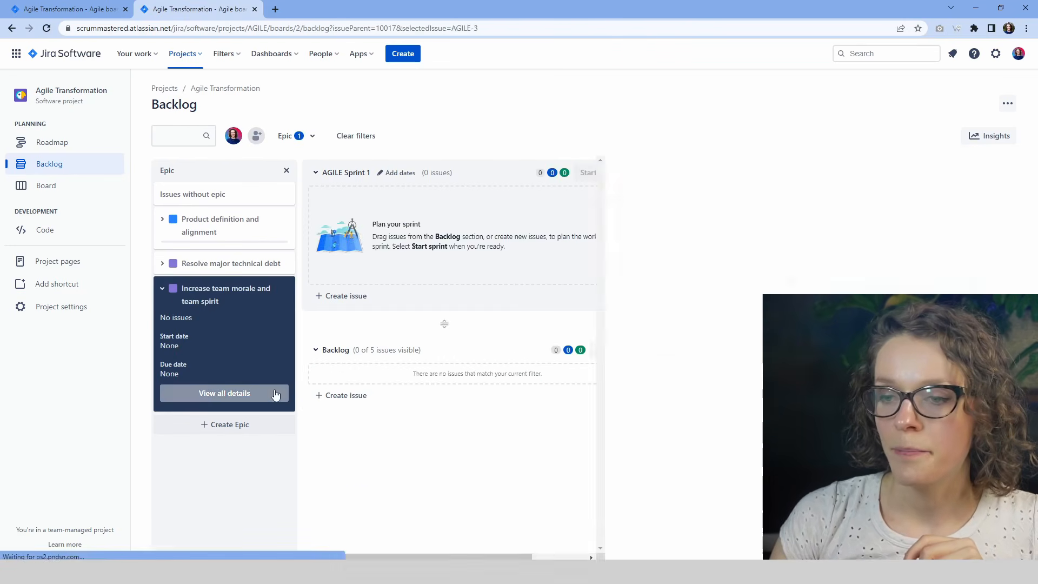
pyautogui.click(634, 188)
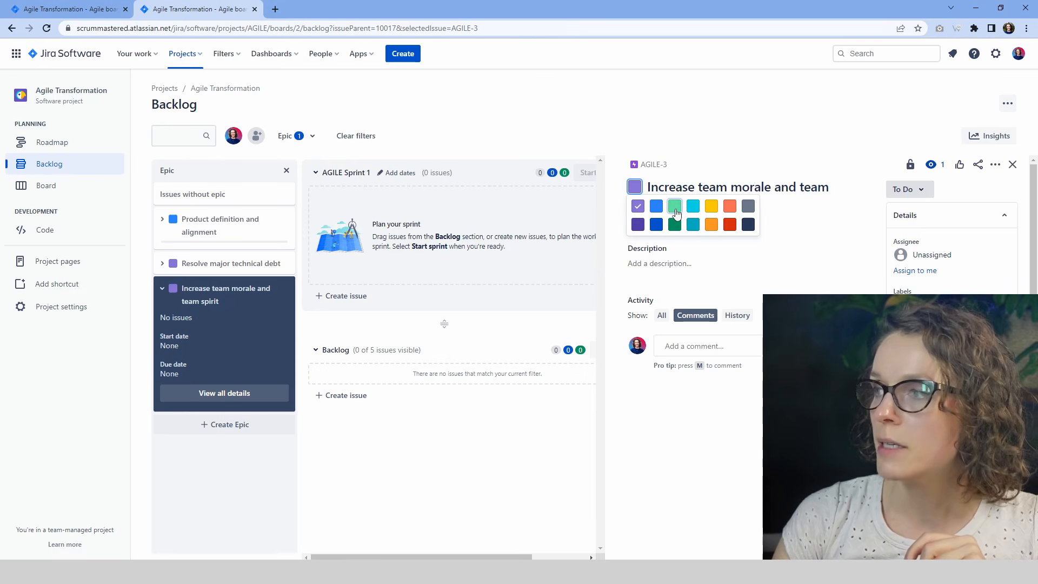
pyautogui.click(711, 207)
# - Open the epic on its own page and describe bold "Findings:" with bullets on demotivation, meeting participation, low engagement, ineffective retrospectives and people leaving
pyautogui.click(649, 165)
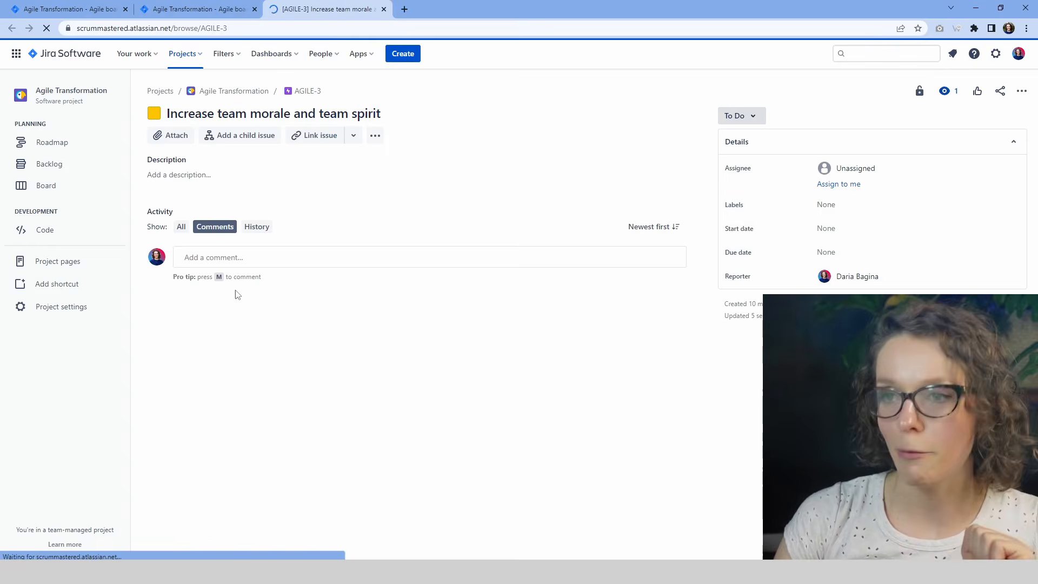
pyautogui.click(195, 175)
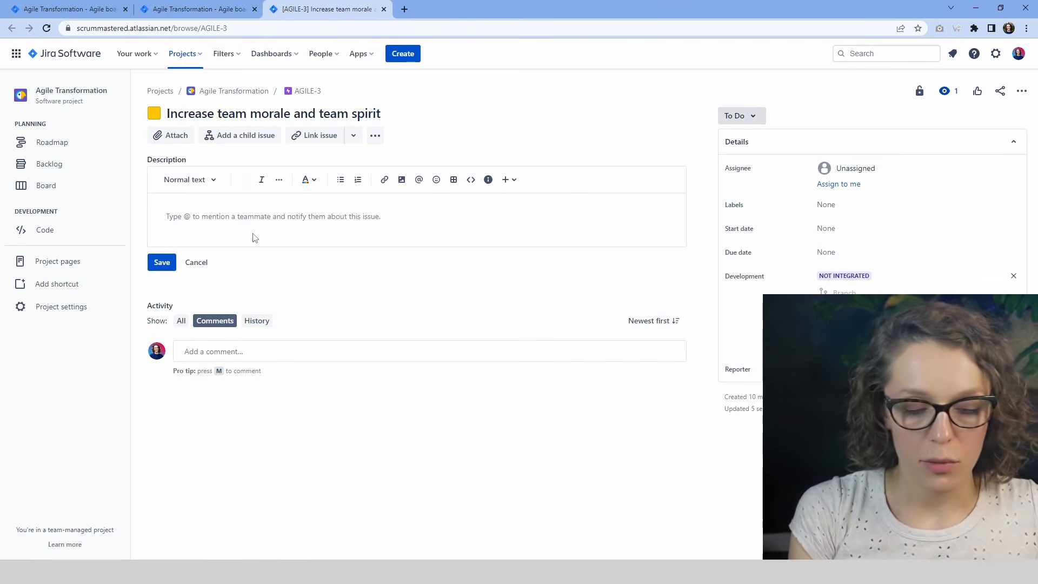
pyautogui.hotkey('ctrl', 'b')
pyautogui.write('Findings:')
pyautogui.press('Return')
pyautogui.write('* ')
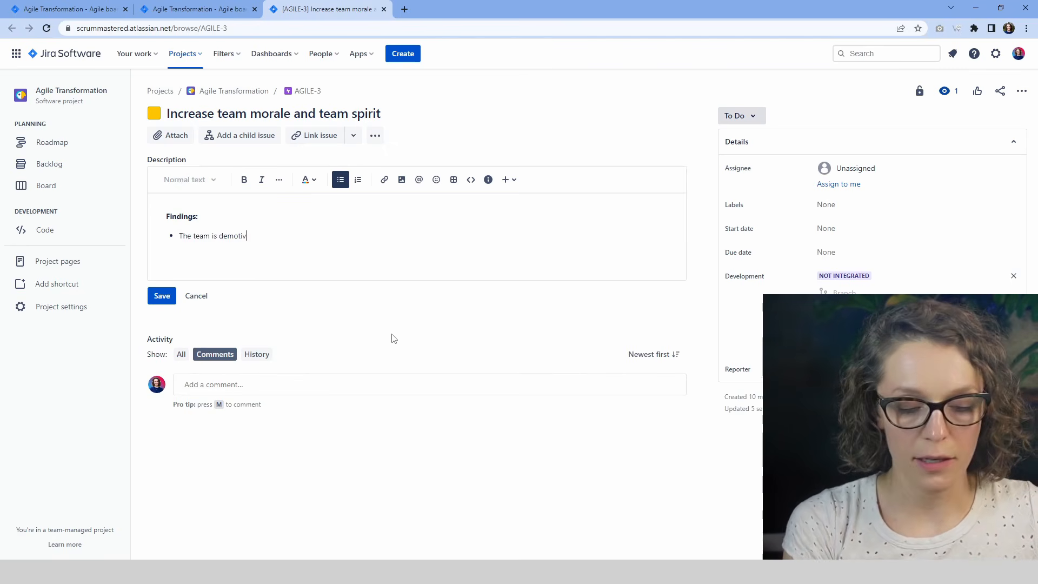
pyautogui.write('The team is demotivated')
pyautogui.press('Return')
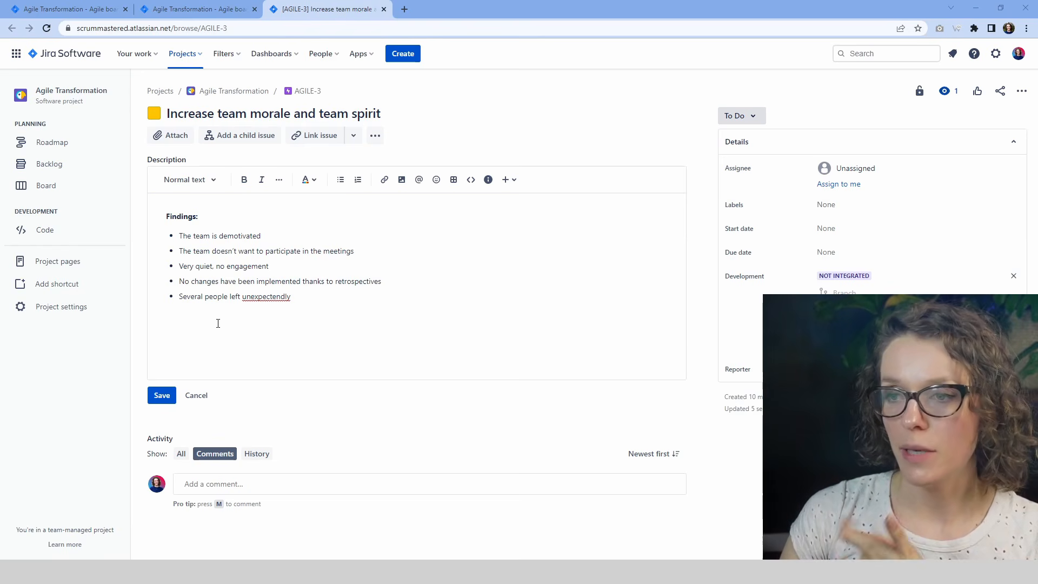
# - Correct the misspelled last word of the final findings bullet to "unexpectedly"
pyautogui.click(257, 297)
pyautogui.rightClick(253, 297)
pyautogui.click(270, 305)
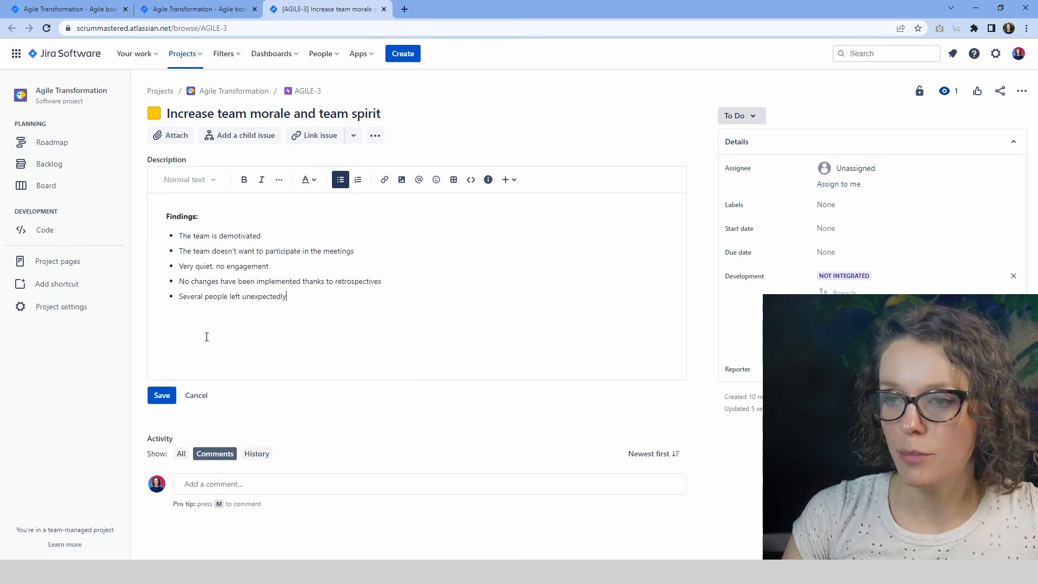
# - Add bold "Deliverables:" with bullets on higher self-assessment results, increased engagement, getting to Done more consistently and productive Retrospectives, and save the description
pyautogui.click(206, 336)
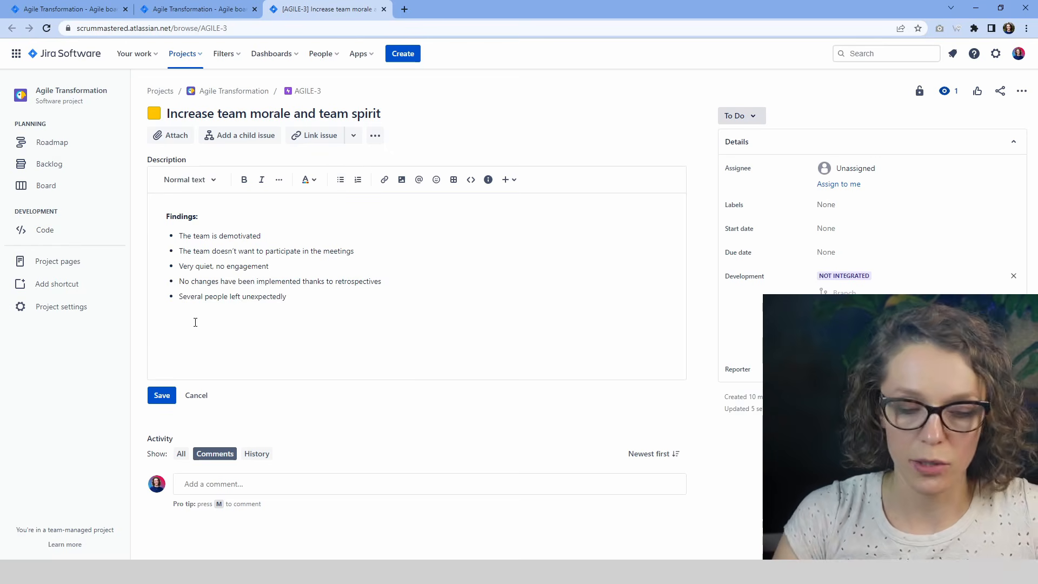
pyautogui.hotkey('ctrl', 'b')
pyautogui.write('Deliverables:')
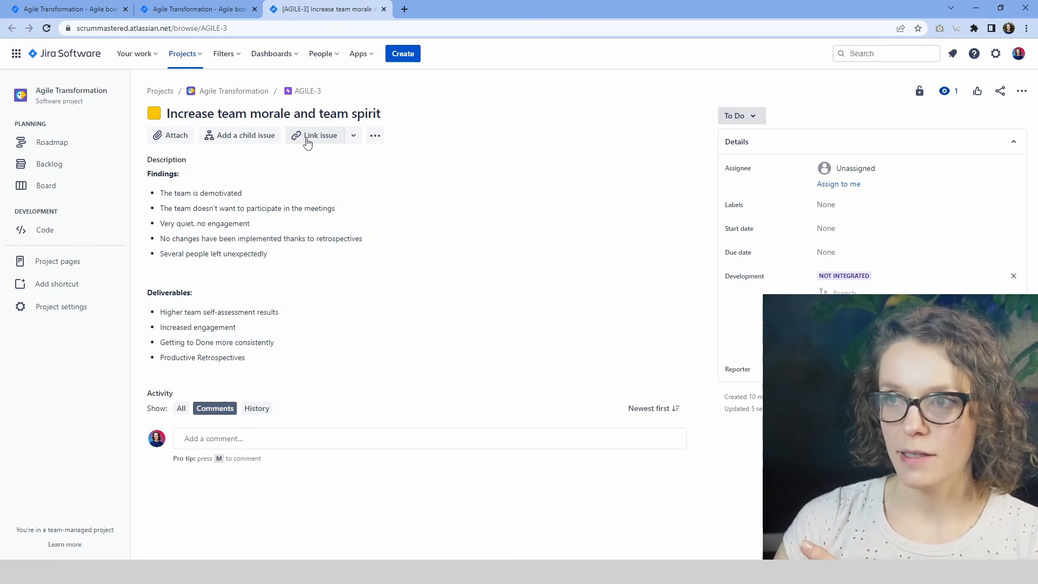
# - Add Task-type child issues for the retrospective format change, starting self-assessment, assessment 3 months after, regular team building event and team agreements workshop
pyautogui.click(226, 141)
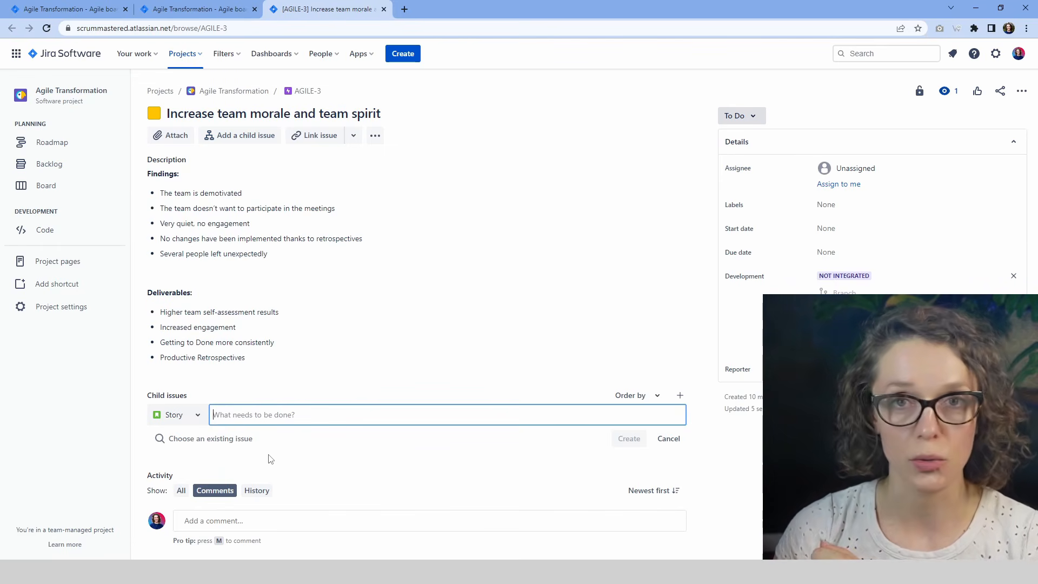
pyautogui.click(190, 416)
pyautogui.click(178, 447)
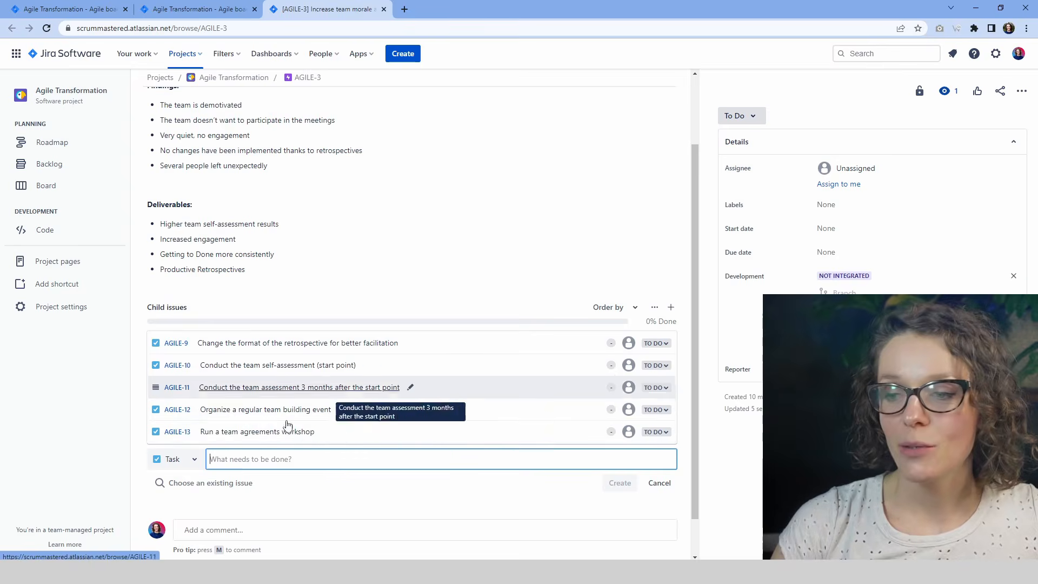
pyautogui.scroll(1, 425, 514)
pyautogui.scroll(1, 171, 250)
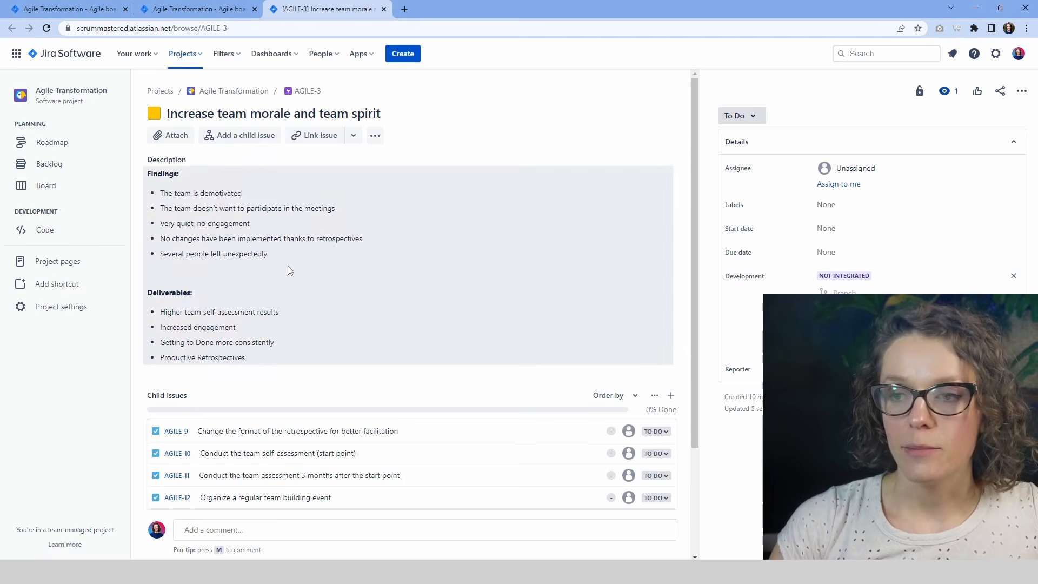
# - From the backlog, open the "Resolve major technical debt" epic and add child issues for the Definition of Done workshop, debt documentation and upcoming-release debt items
pyautogui.click(57, 164)
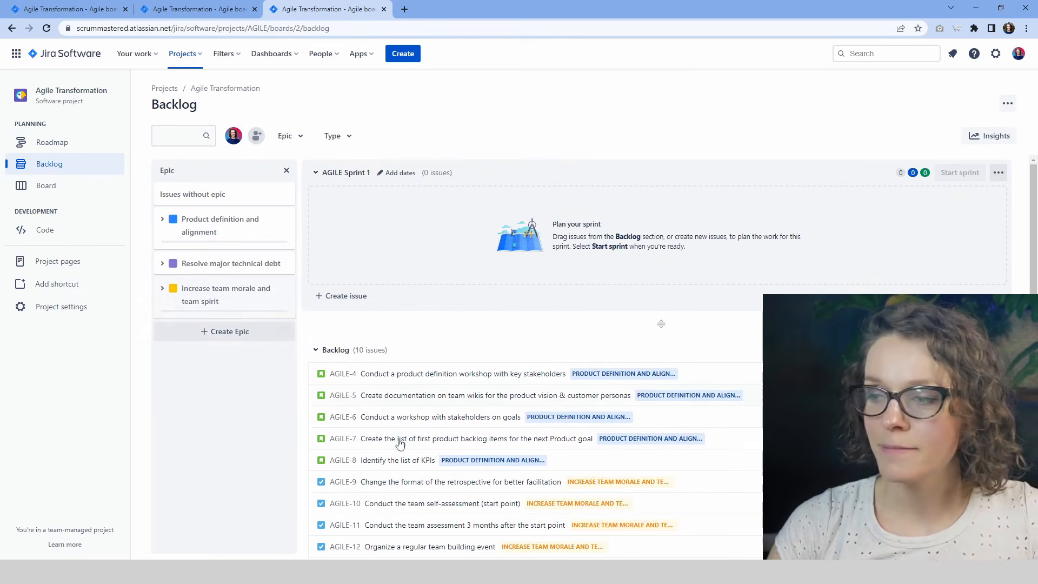
pyautogui.scroll(-1, 638, 400)
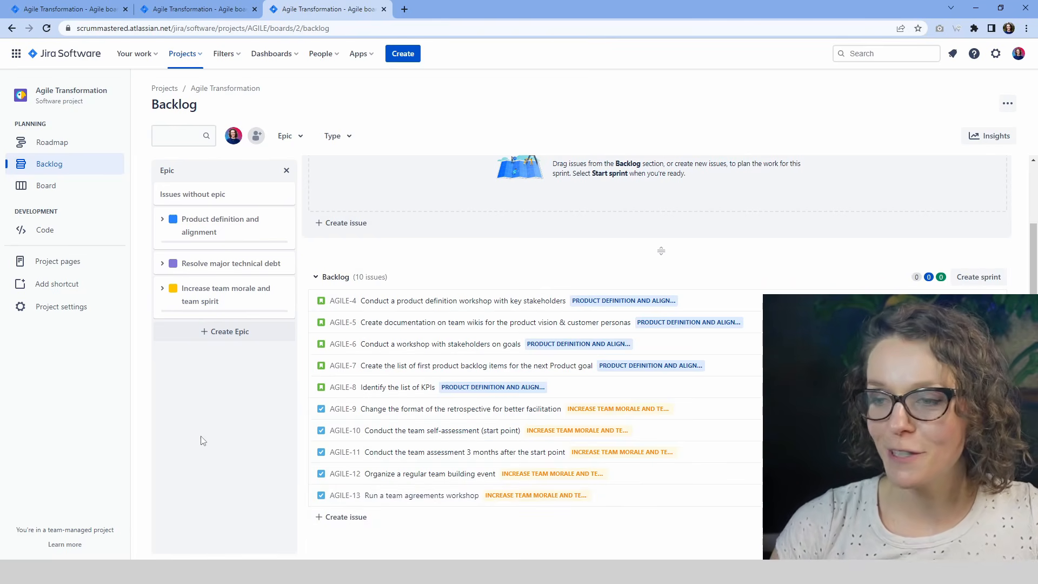
pyautogui.click(161, 265)
pyautogui.click(211, 274)
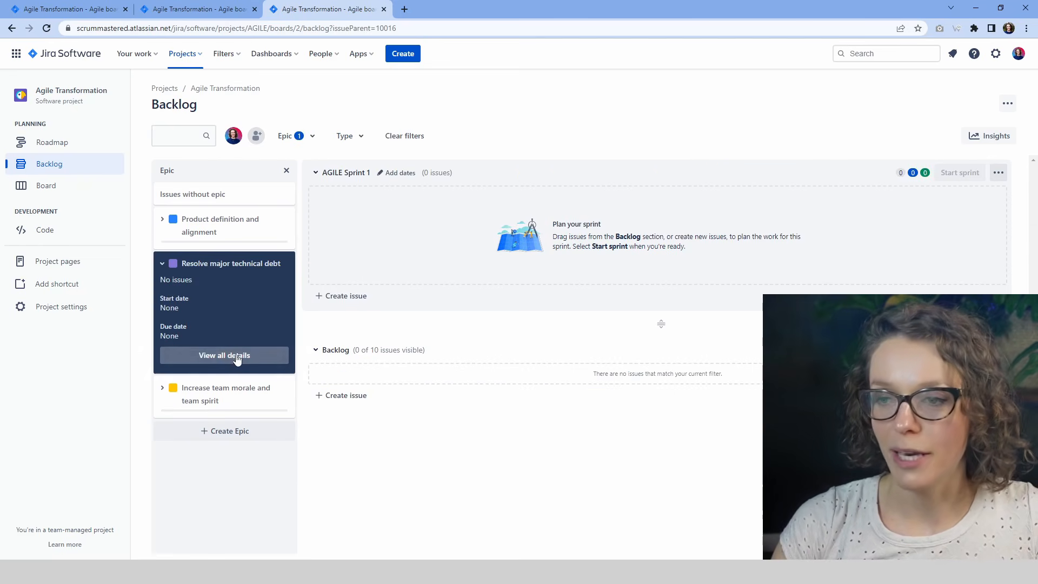
pyautogui.click(238, 357)
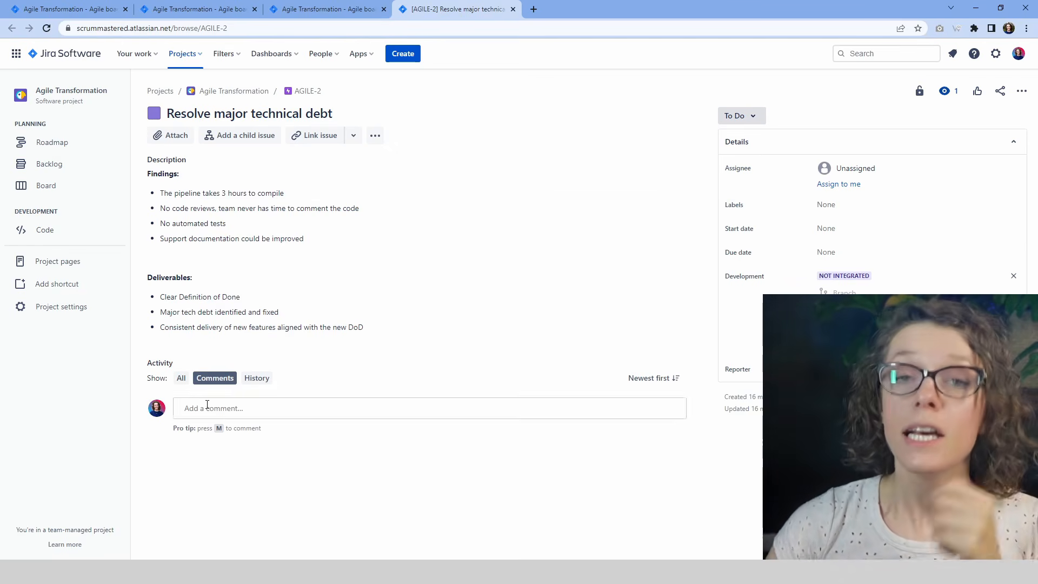
pyautogui.click(243, 137)
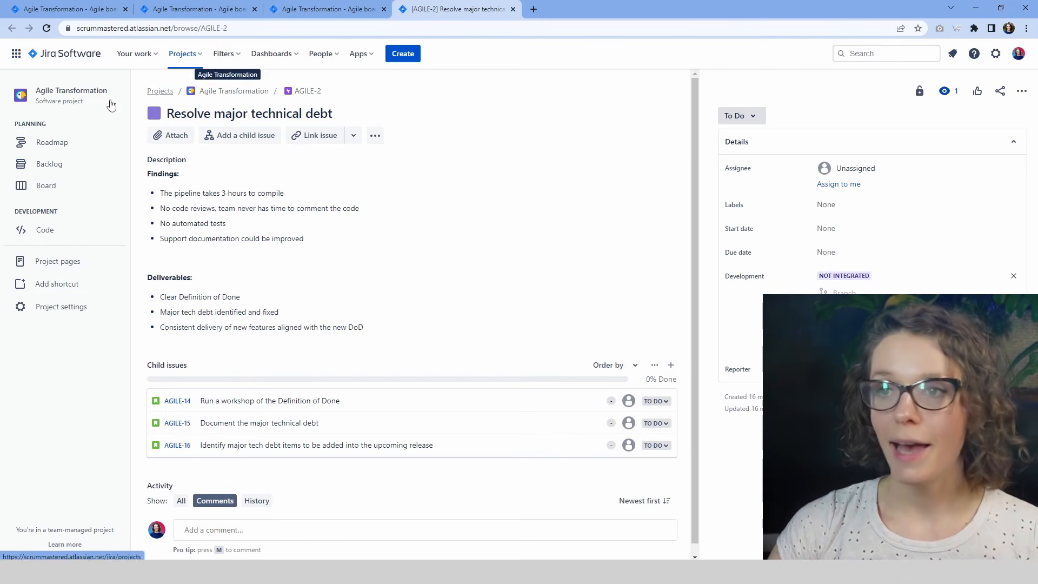
# - Return to the backlog, review the full issue list and hide the epic panel
pyautogui.click(57, 167)
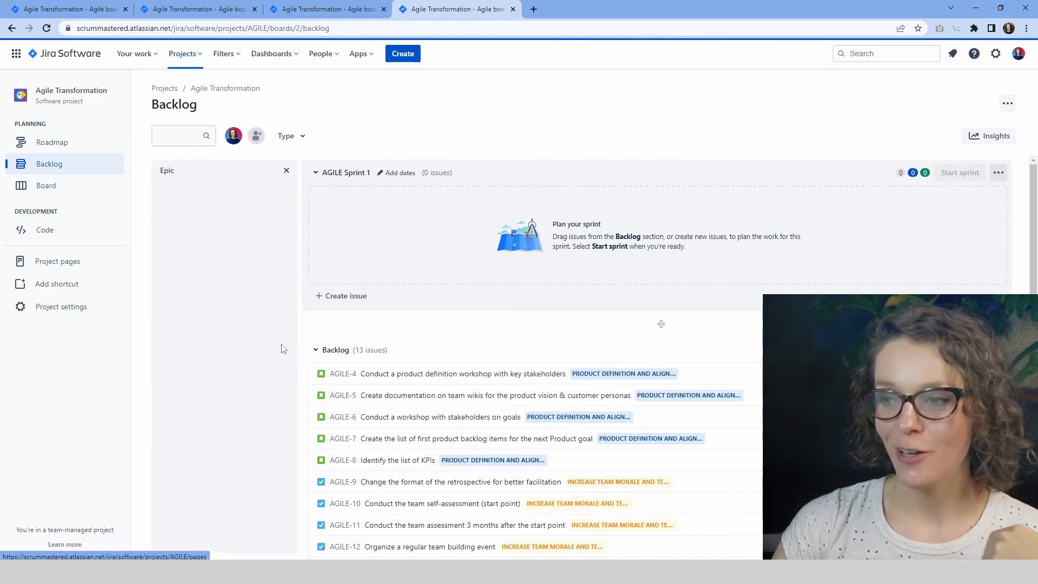
pyautogui.scroll(-2, 478, 346)
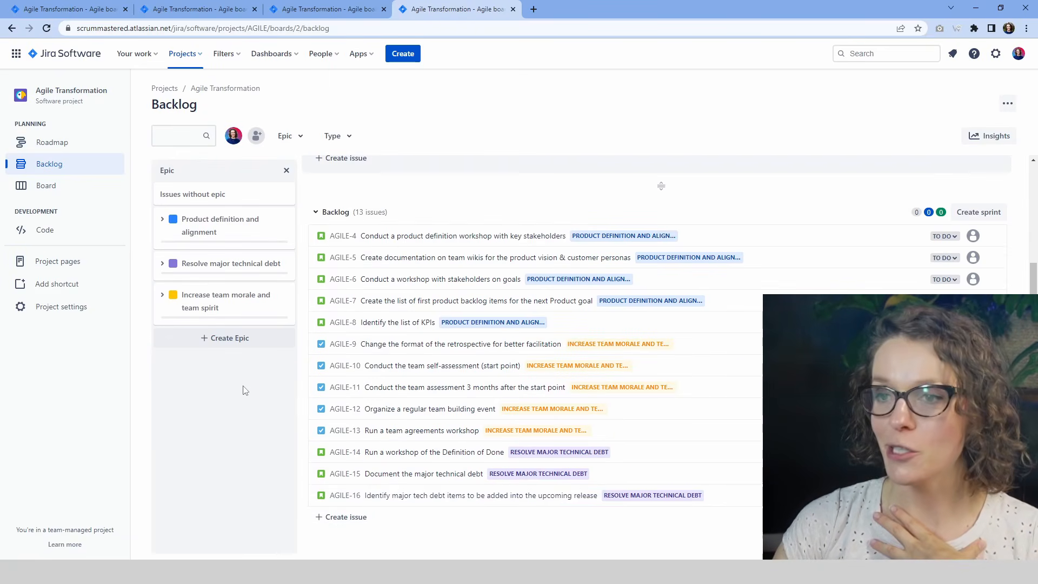
pyautogui.click(286, 170)
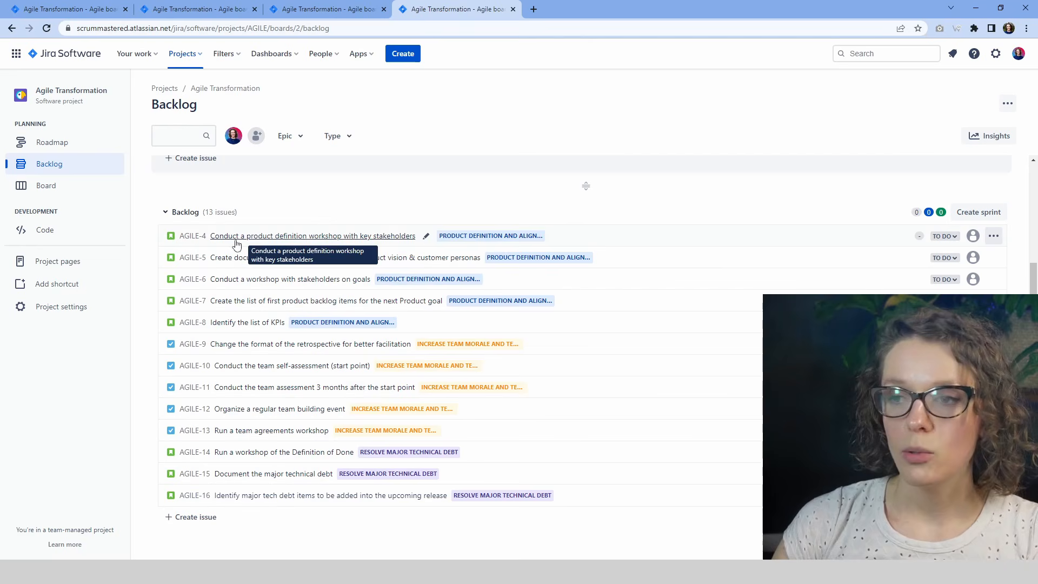
# - Reorder the backlog: AGILE-14 directly below AGILE-4, AGILE-13 below AGILE-14, and AGILE-10 at the very top
pyautogui.moveTo(165, 452); pyautogui.dragTo(174, 261)
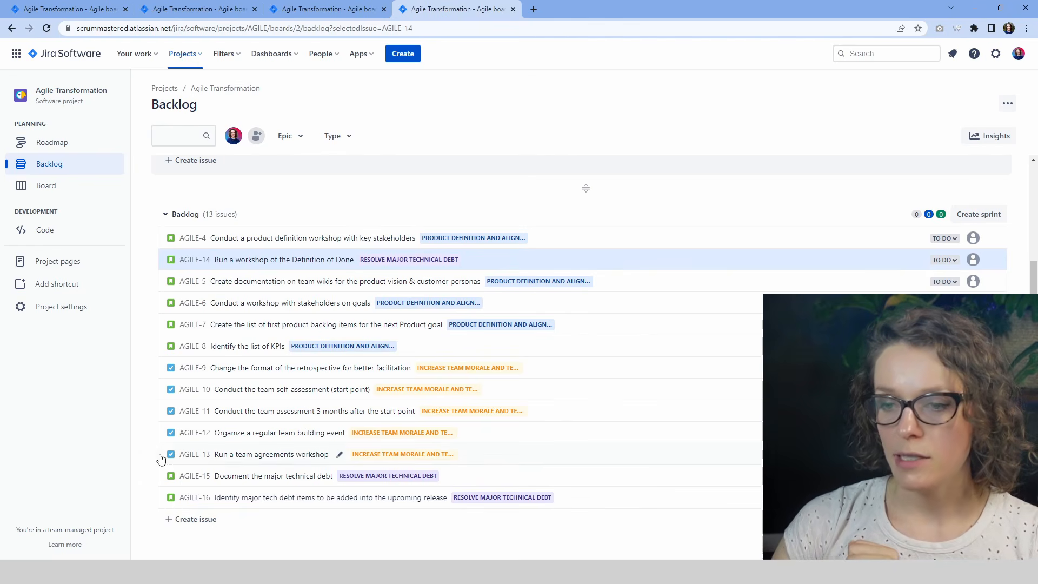
pyautogui.moveTo(161, 459); pyautogui.dragTo(166, 271)
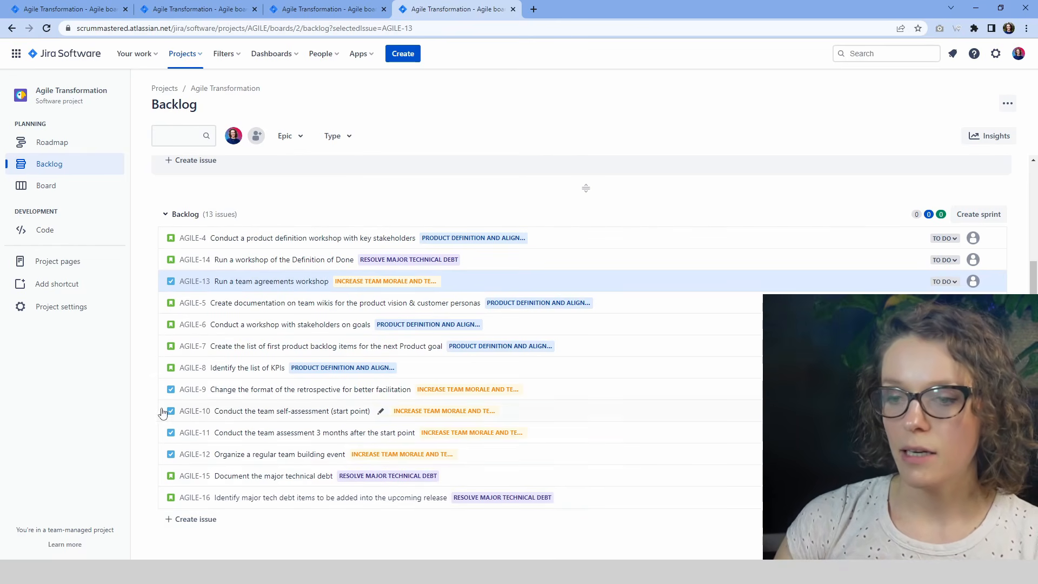
pyautogui.moveTo(165, 412); pyautogui.dragTo(176, 238)
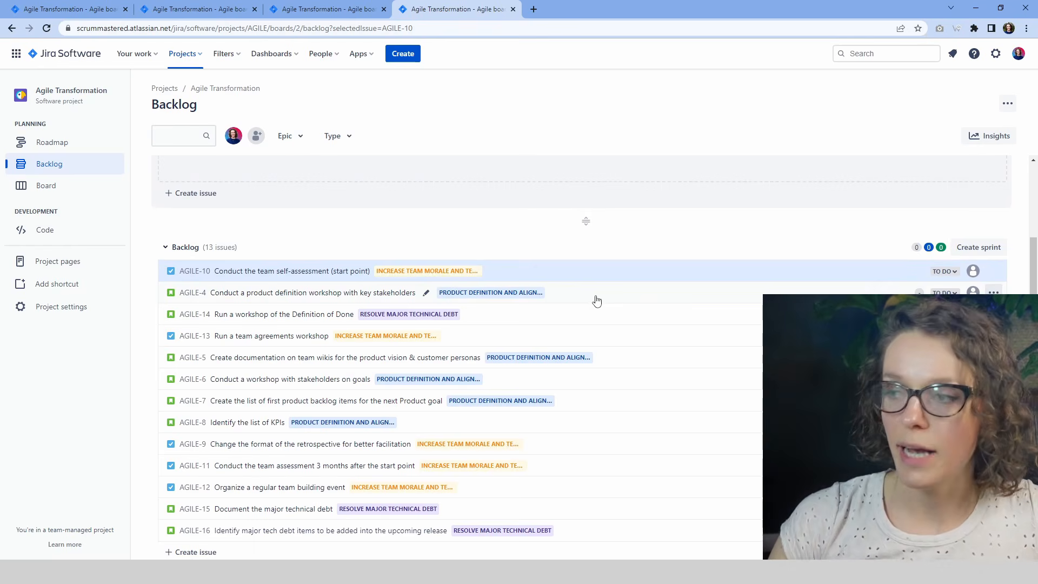
# - Select the consecutive backlog issues from AGILE-4 through AGILE-6 and try moving them as a group
pyautogui.click(167, 297)
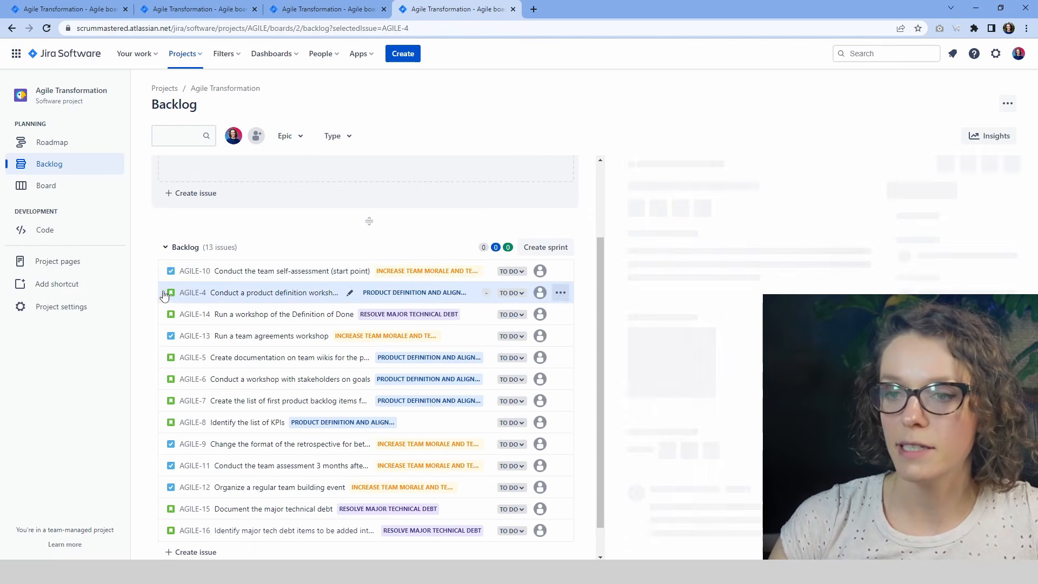
pyautogui.moveTo(175, 263)
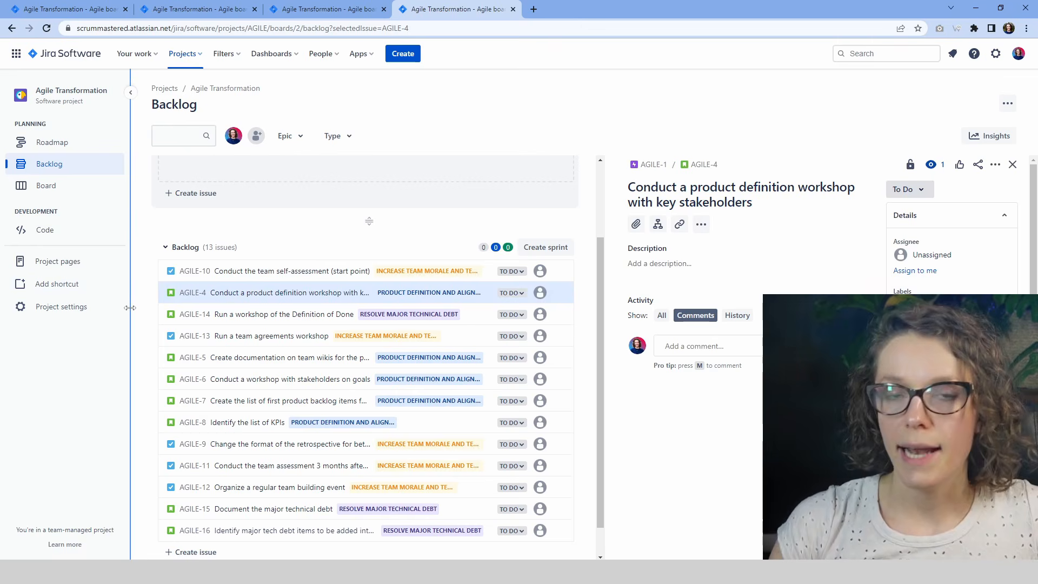
pyautogui.keyDown('shift'); pyautogui.click(168, 357); pyautogui.keyUp('shift')
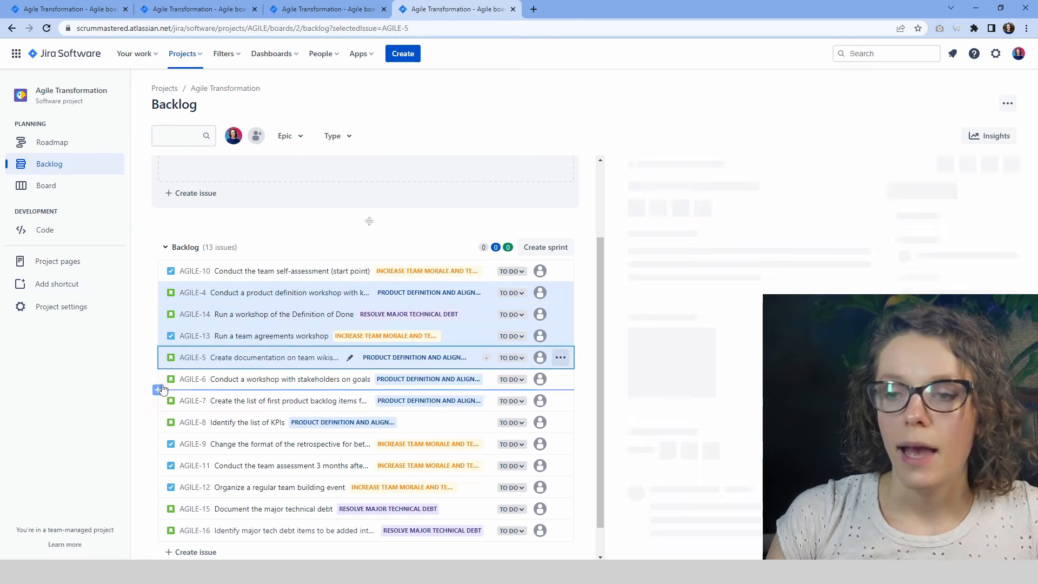
pyautogui.click(163, 390)
pyautogui.keyDown('shift'); pyautogui.click(163, 379); pyautogui.keyUp('shift')
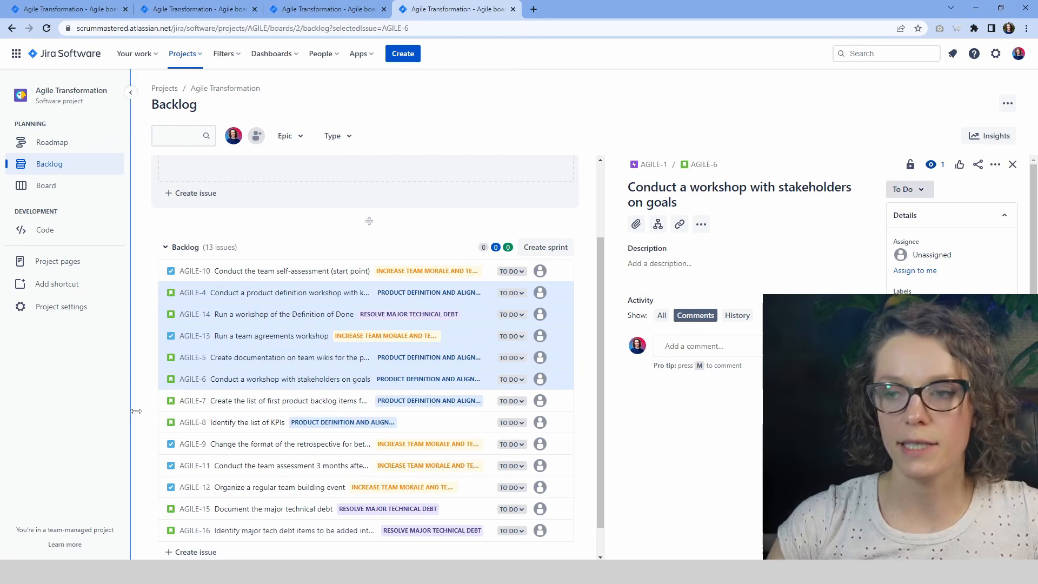
pyautogui.moveTo(189, 299); pyautogui.dragTo(232, 212)
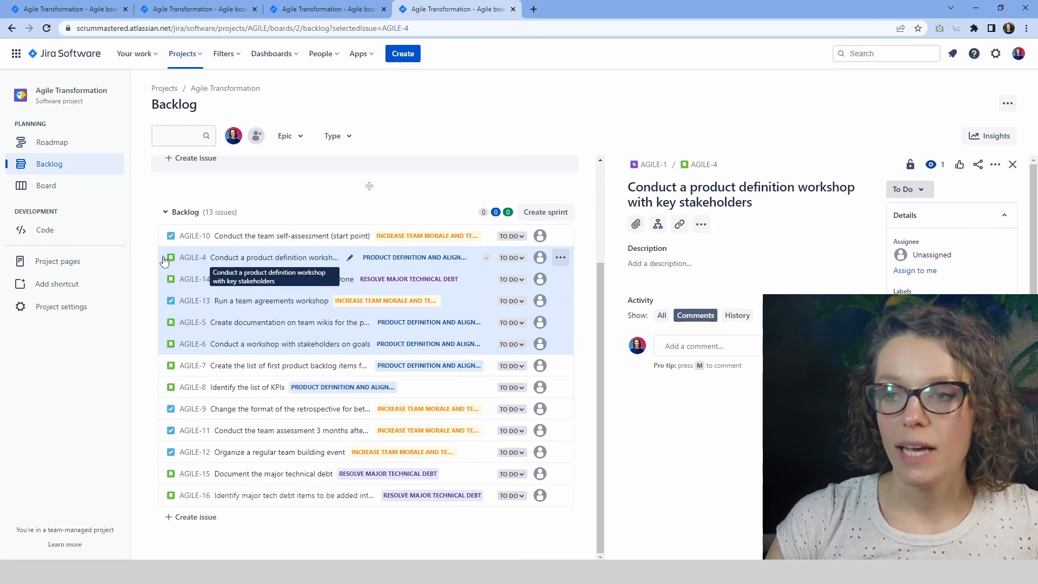
# - Select the non-adjacent backlog issues AGILE-10, AGILE-4, AGILE-5, AGILE-9 and AGILE-15 individually
pyautogui.click(158, 248)
pyautogui.click(165, 243)
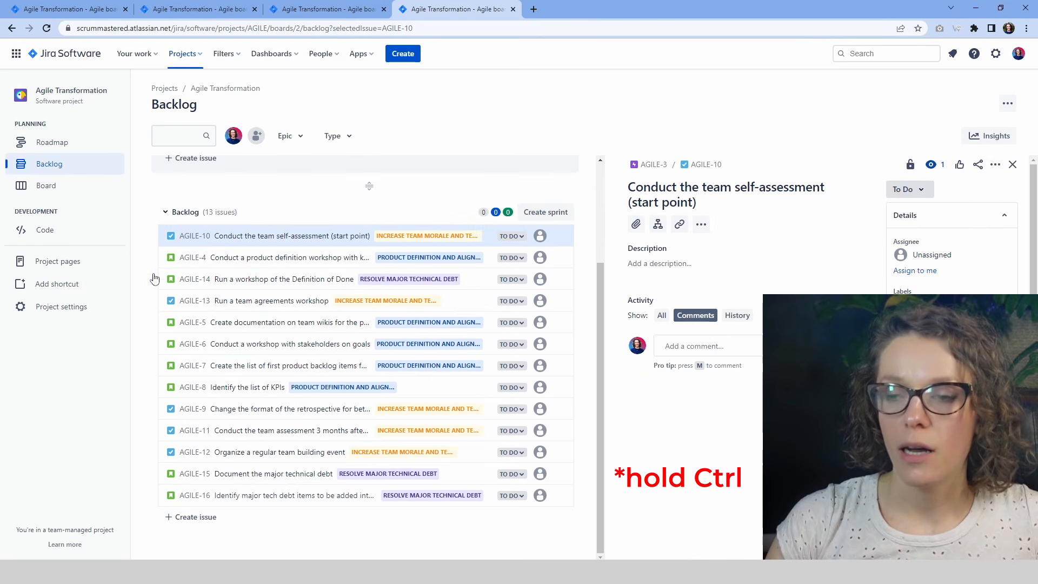
pyautogui.click(165, 267)
pyautogui.keyDown('ctrl'); pyautogui.click(164, 263); pyautogui.keyUp('ctrl')
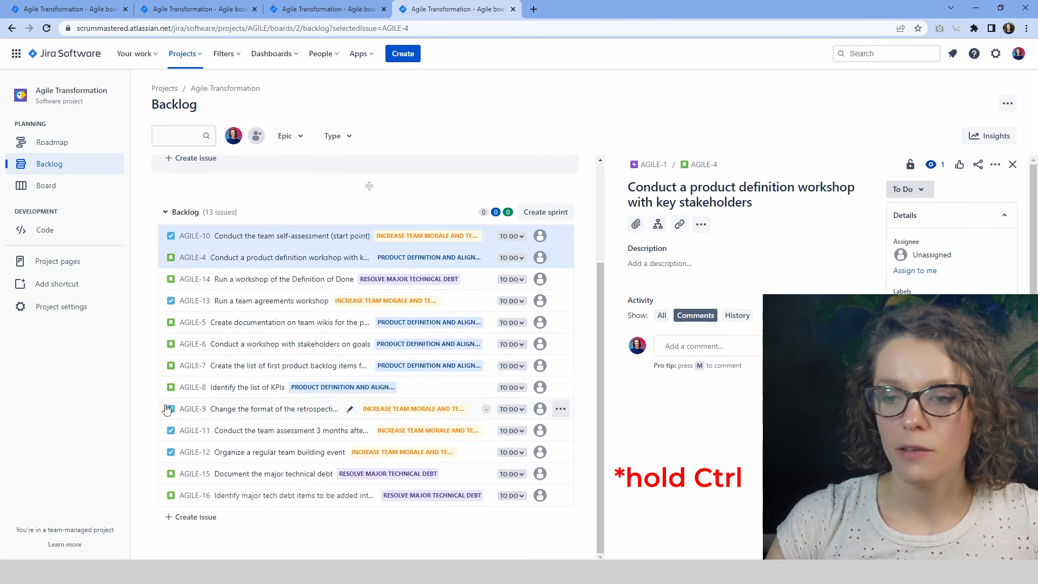
pyautogui.keyDown('ctrl'); pyautogui.click(163, 398); pyautogui.keyUp('ctrl')
pyautogui.keyDown('ctrl'); pyautogui.click(163, 438); pyautogui.keyUp('ctrl')
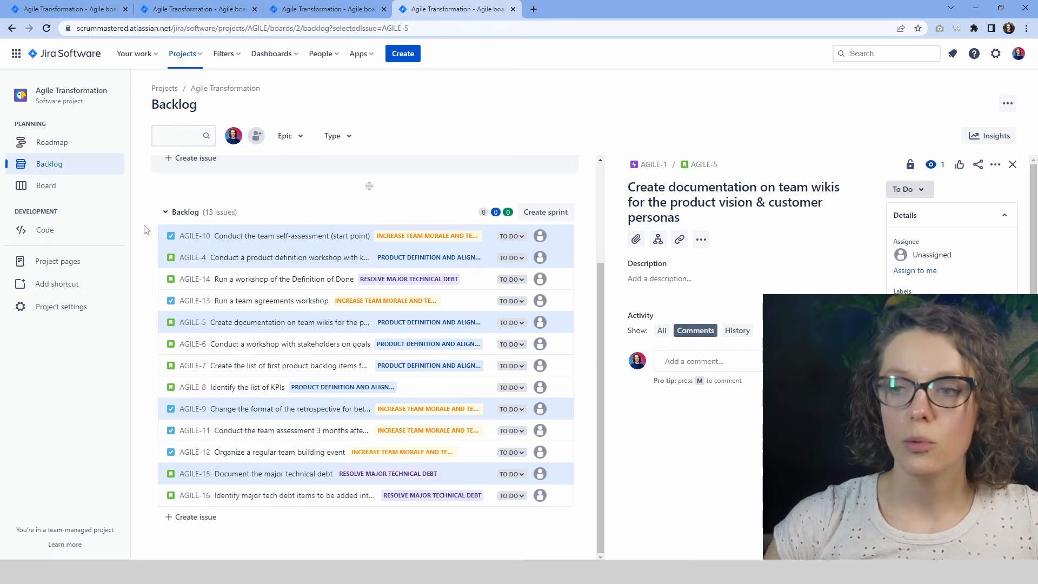
# - Select all backlog issues from AGILE-10 through AGILE-16 and check the actions available for them
pyautogui.click(221, 235)
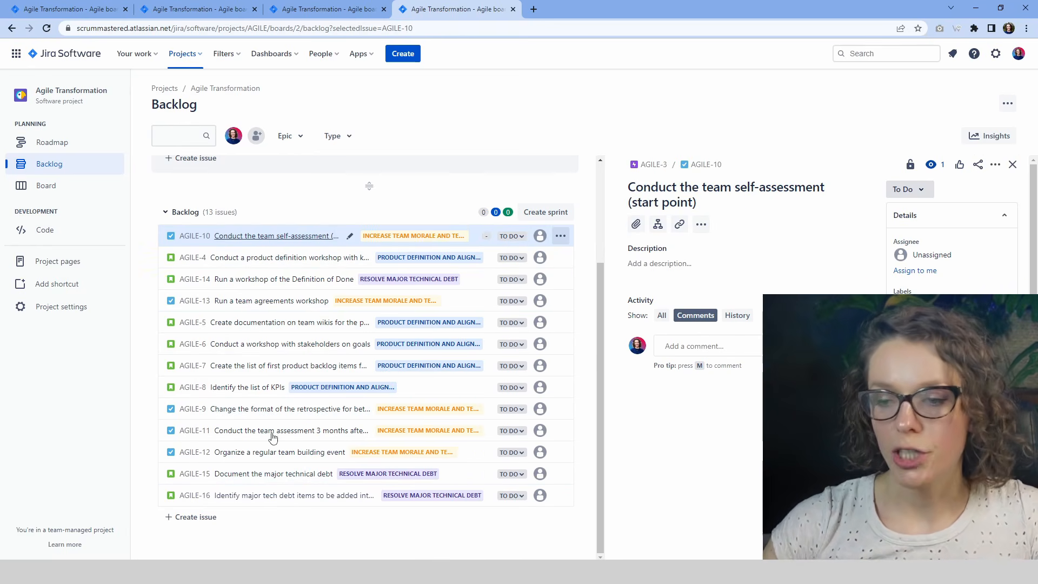
pyautogui.keyDown('shift'); pyautogui.click(270, 505); pyautogui.keyUp('shift')
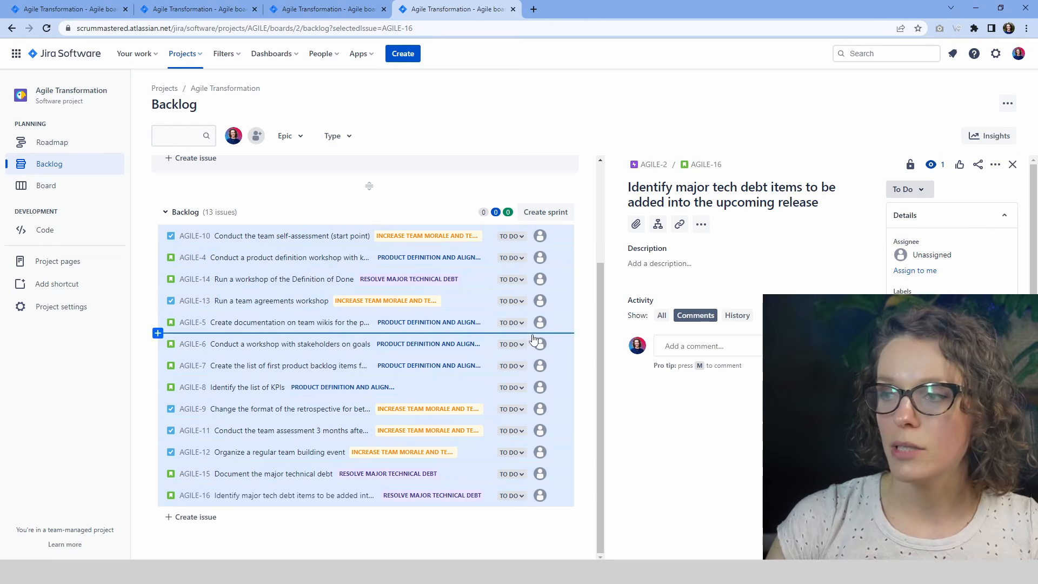
pyautogui.click(560, 236)
pyautogui.click(560, 237)
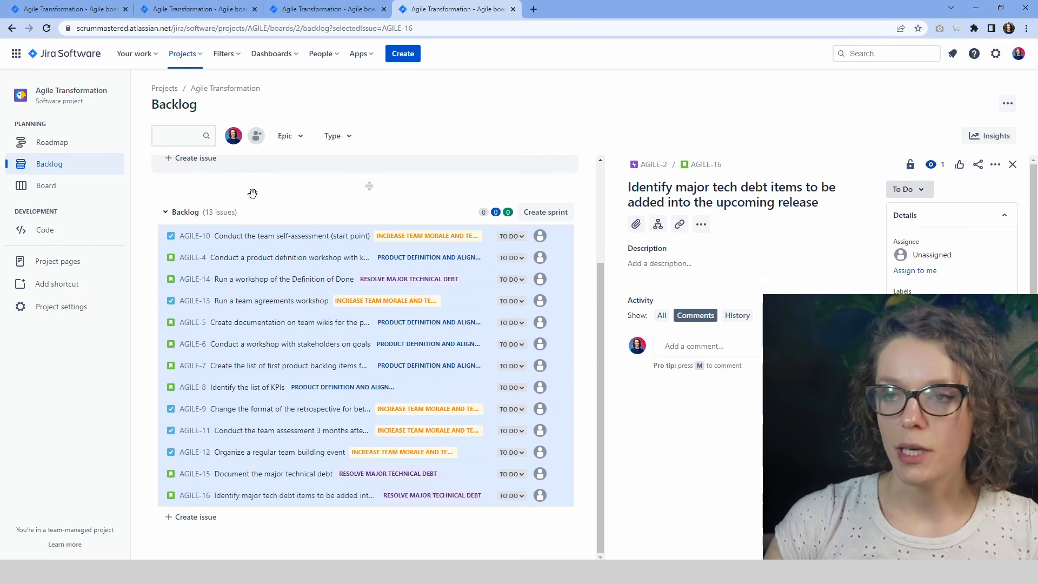
# - Clear the group selection in the backlog by selecting only the issue AGILE-10
pyautogui.scroll(3, 253, 193)
pyautogui.scroll(-3, 188, 241)
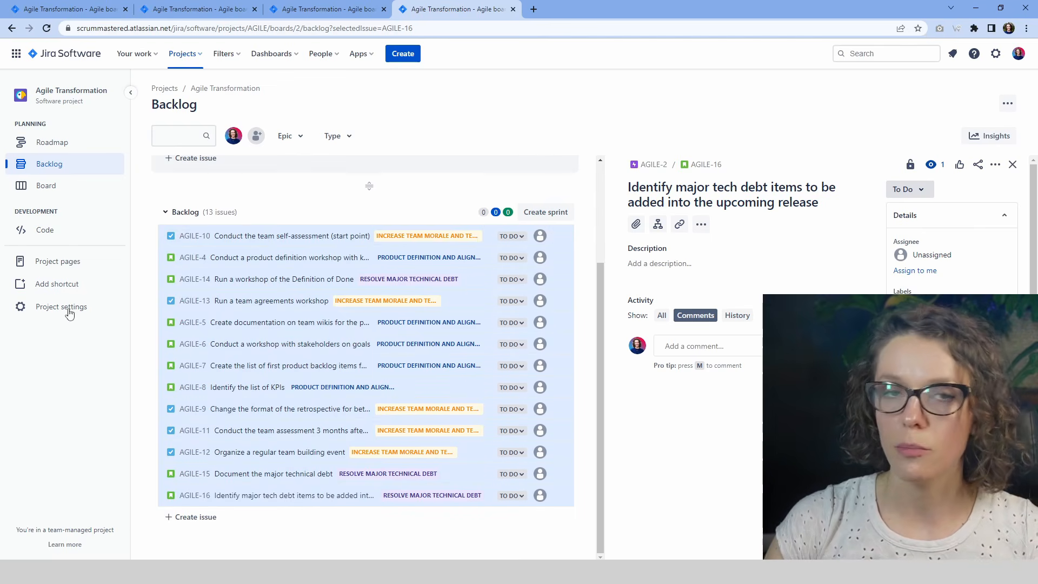
pyautogui.click(346, 236)
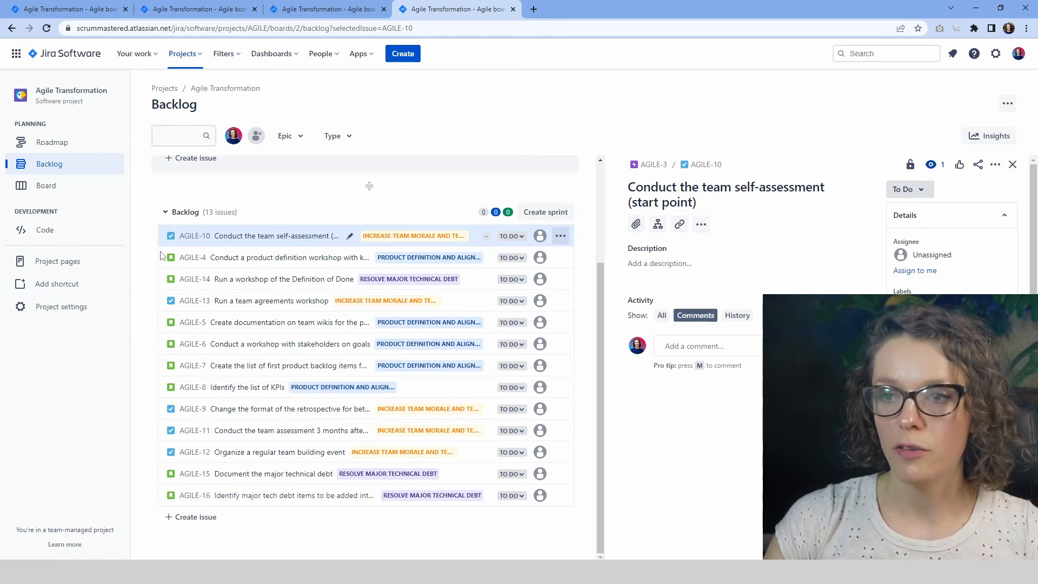
pyautogui.moveTo(163, 241); pyautogui.dragTo(158, 262)
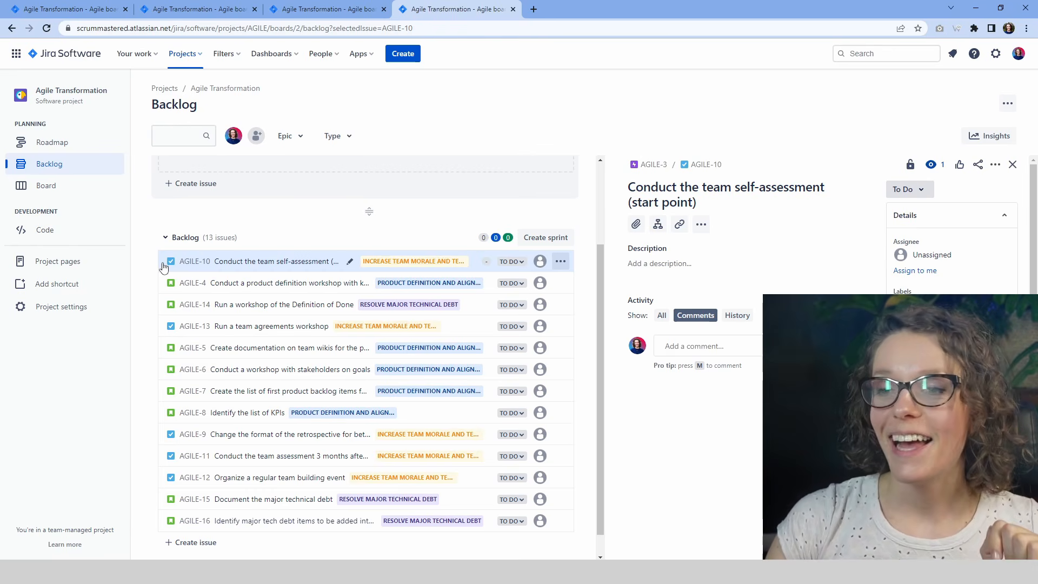
pyautogui.moveTo(164, 267); pyautogui.dragTo(162, 241)
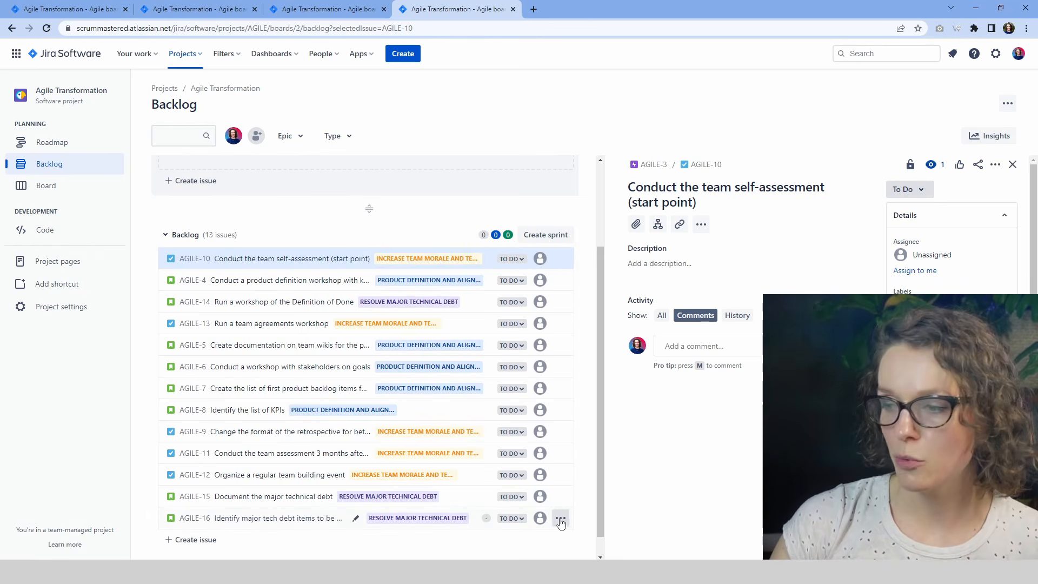
# - Send AGILE-16 to the top of the backlog and back to the bottom, and check the actions available for AGILE-10
pyautogui.click(560, 519)
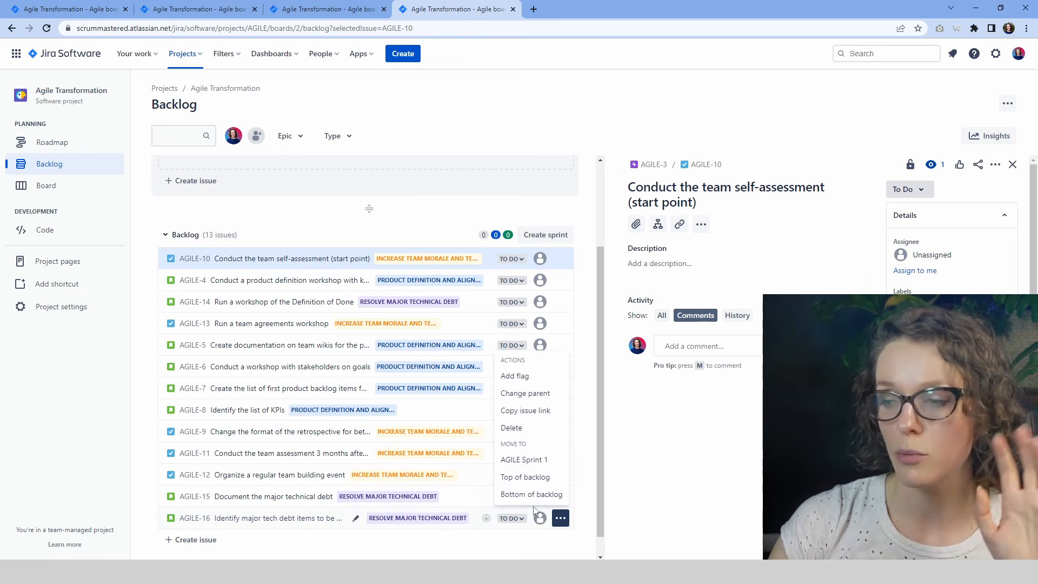
pyautogui.click(537, 476)
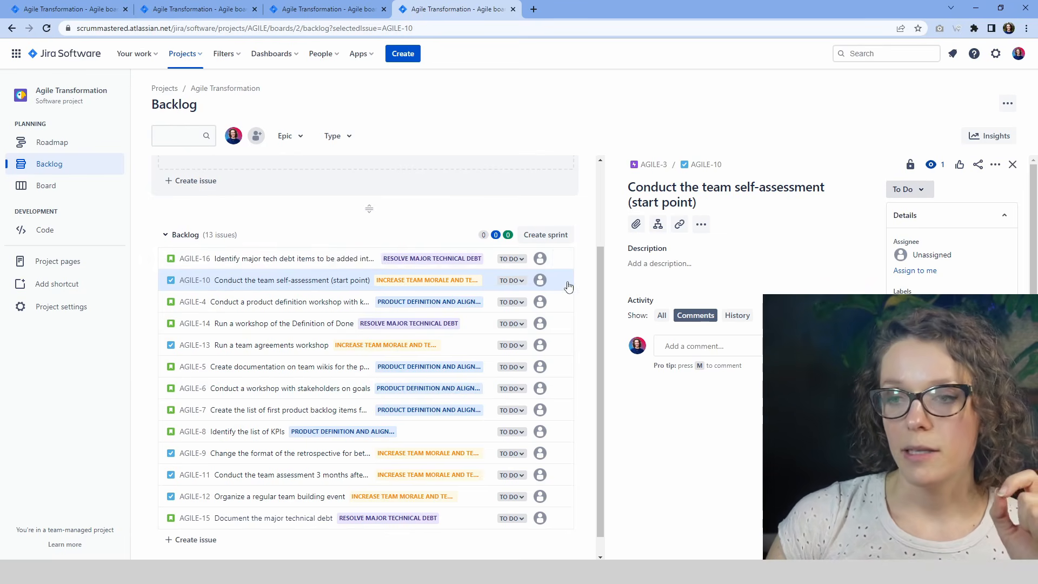
pyautogui.click(561, 259)
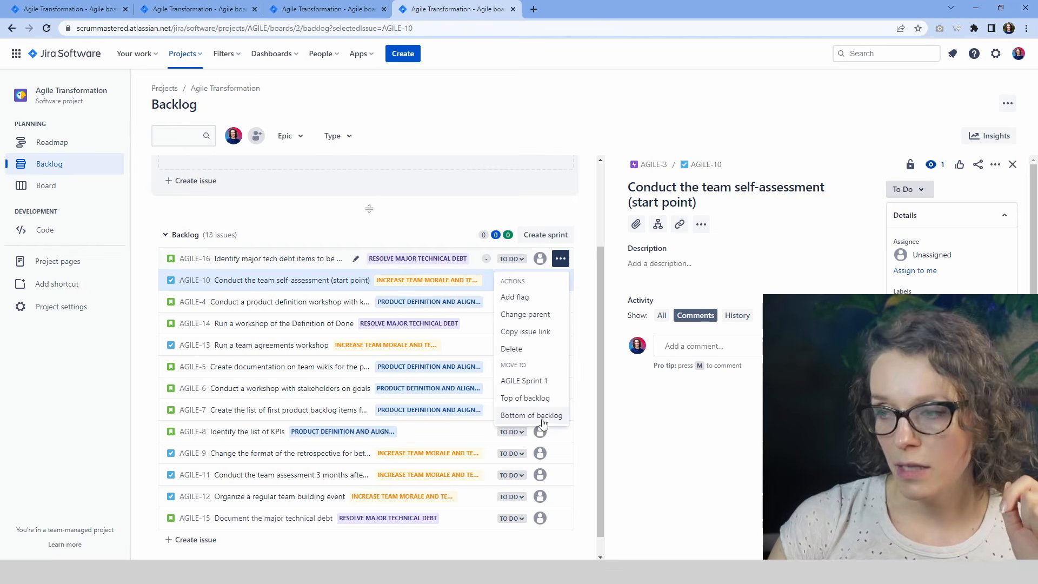
pyautogui.click(540, 415)
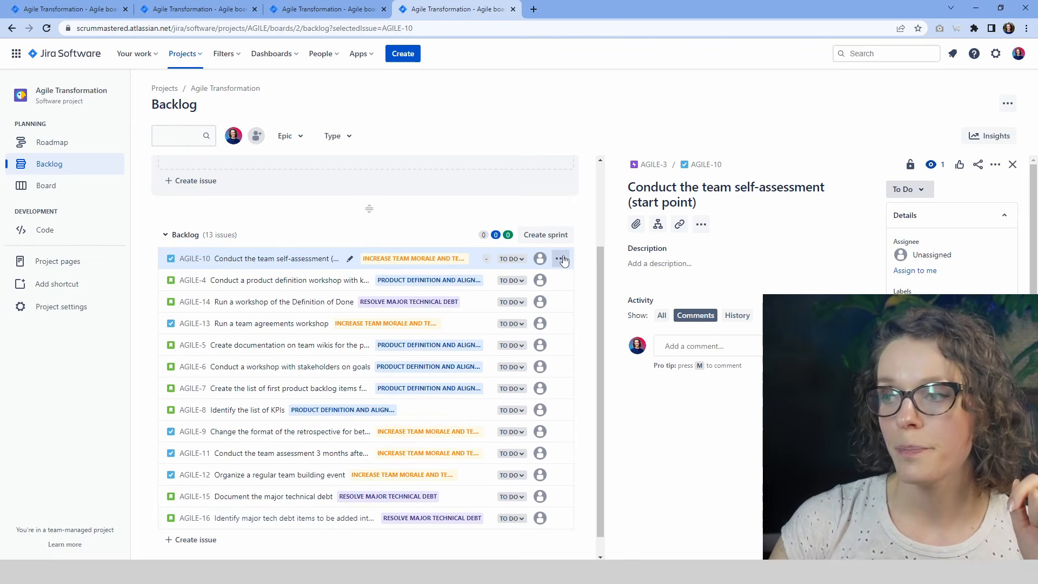
pyautogui.click(560, 259)
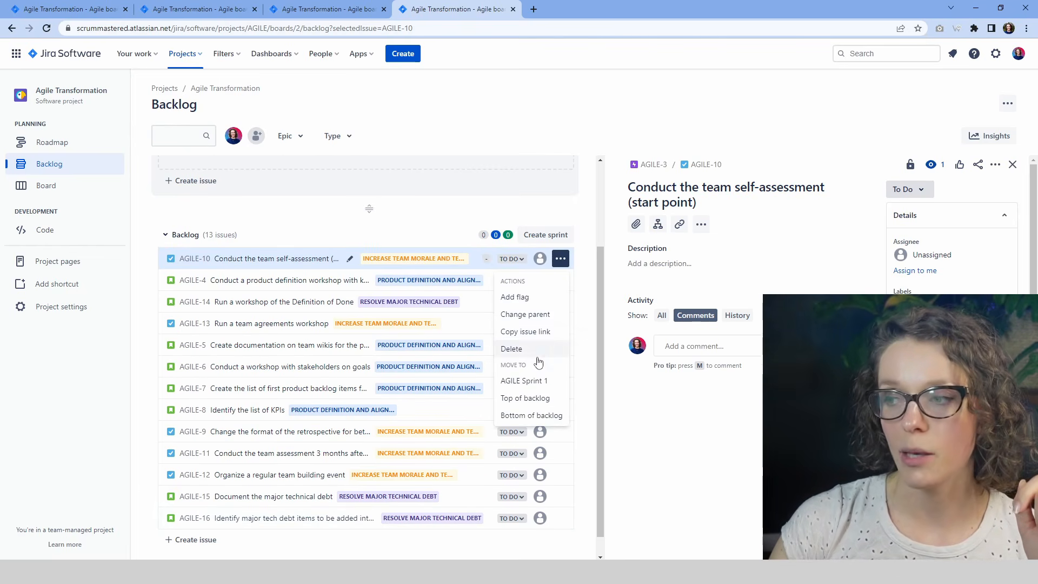
pyautogui.click(141, 281)
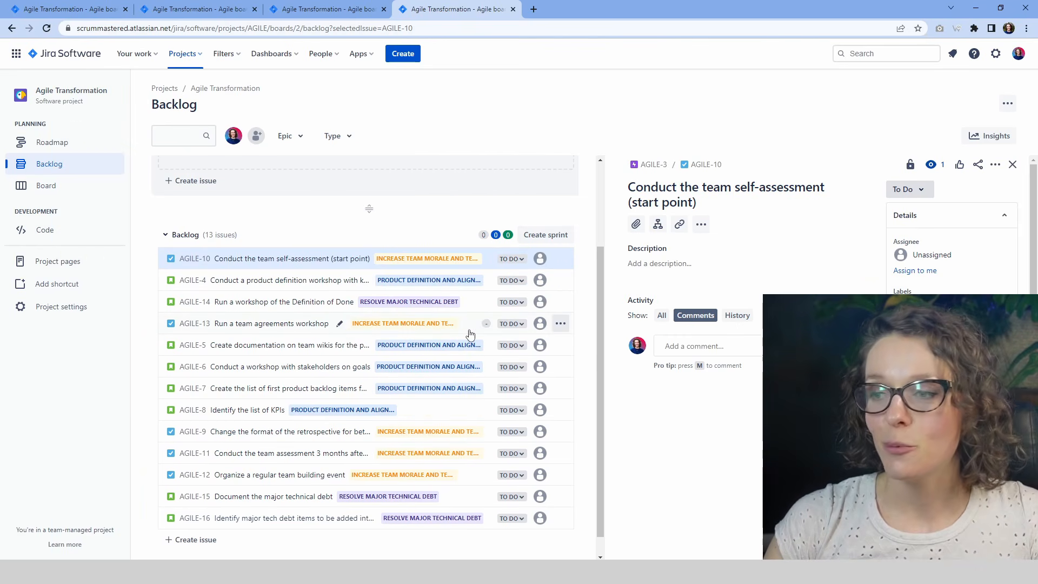
# - Select the backlog issues AGILE-10 through AGILE-13 as a group and move them into AGILE Sprint 1
pyautogui.click(469, 332)
pyautogui.keyDown('shift'); pyautogui.click(469, 332); pyautogui.keyUp('shift')
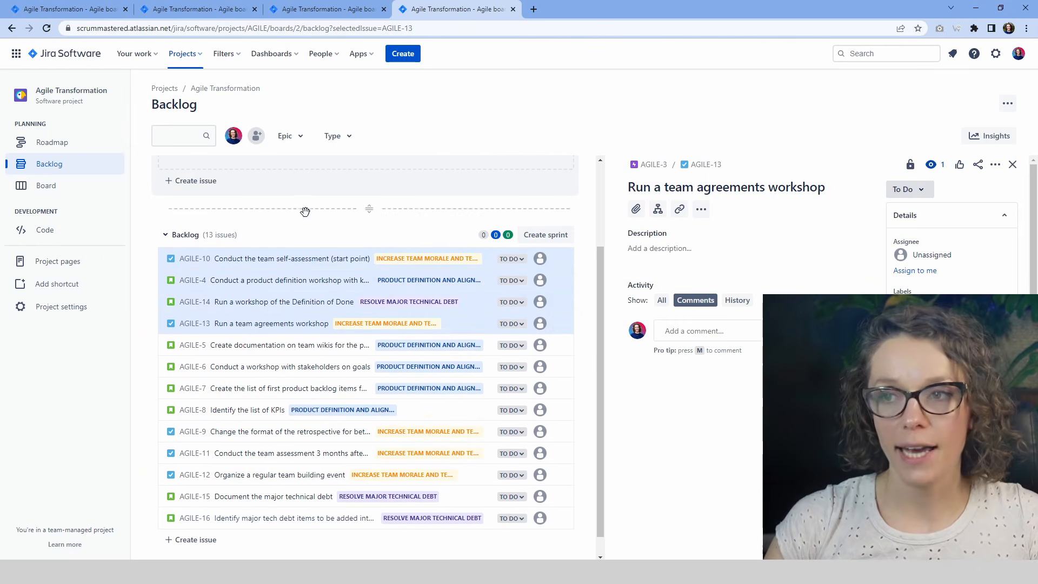
pyautogui.scroll(2, 273, 367)
pyautogui.moveTo(274, 368); pyautogui.dragTo(159, 307)
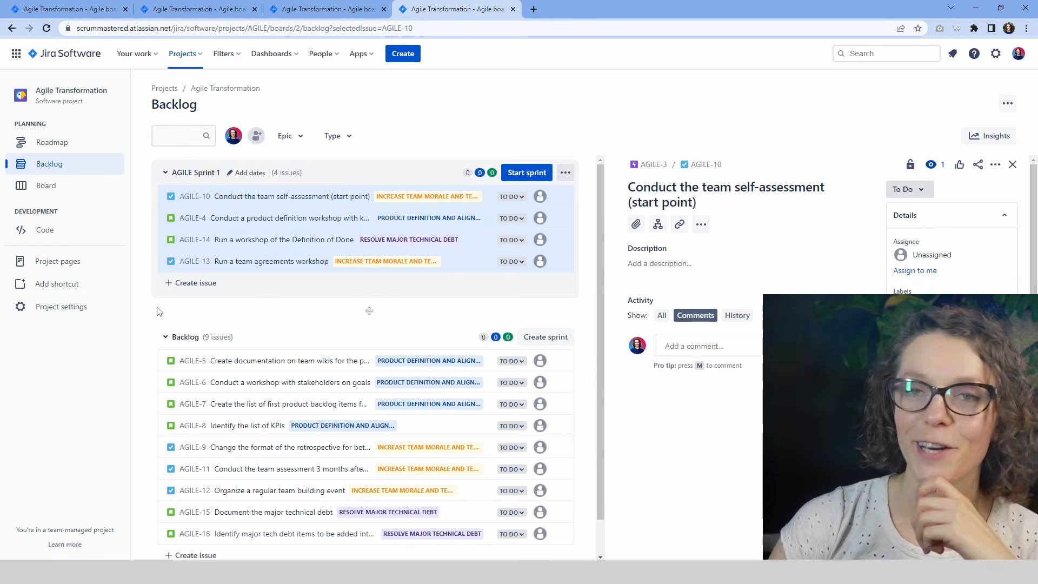
# - Review the start settings of AGILE Sprint 1, including dates and sprint goal, and cancel without starting the sprint
pyautogui.click(707, 267)
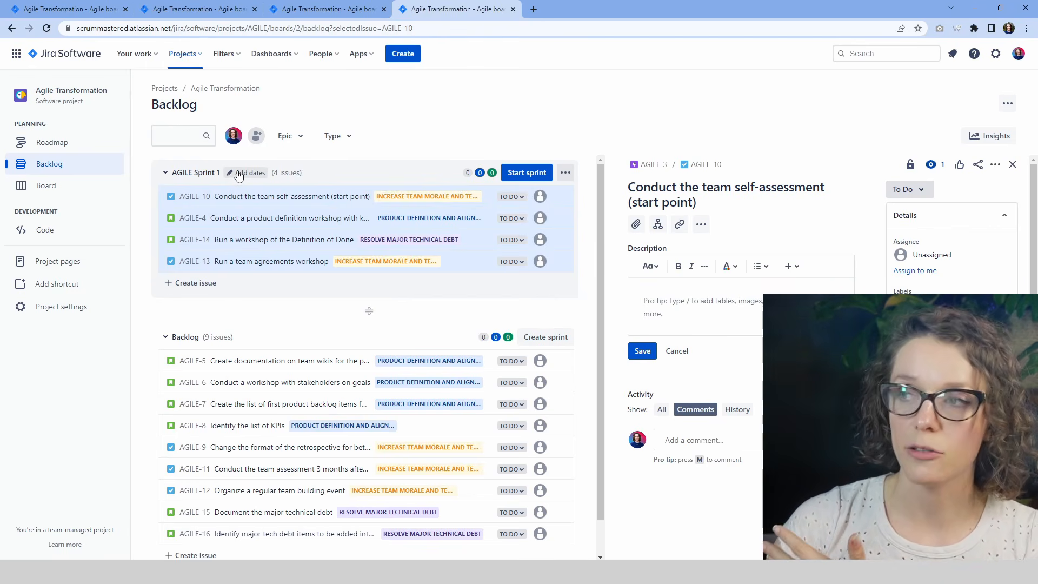
pyautogui.click(525, 174)
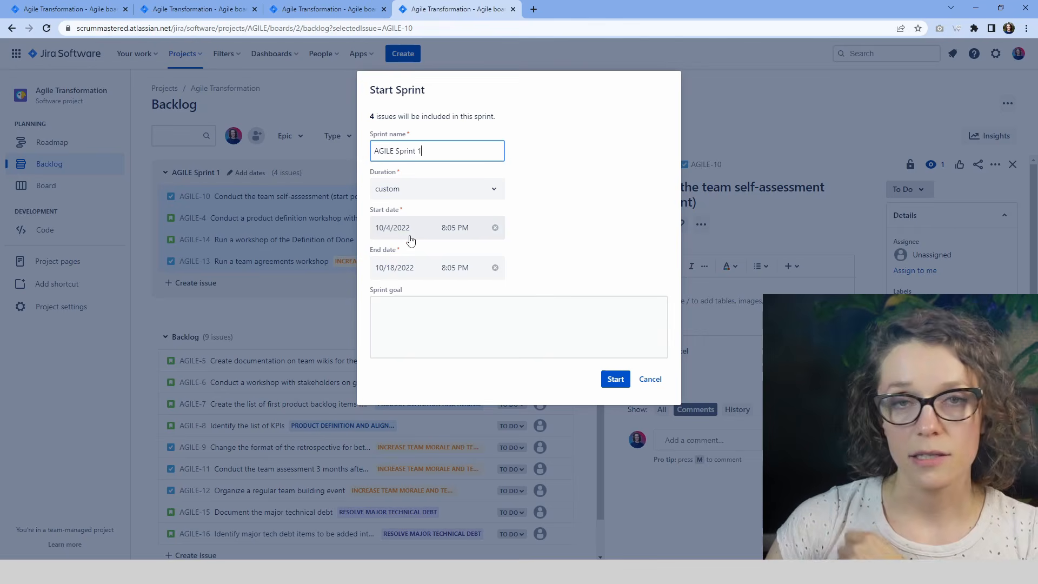
pyautogui.click(389, 308)
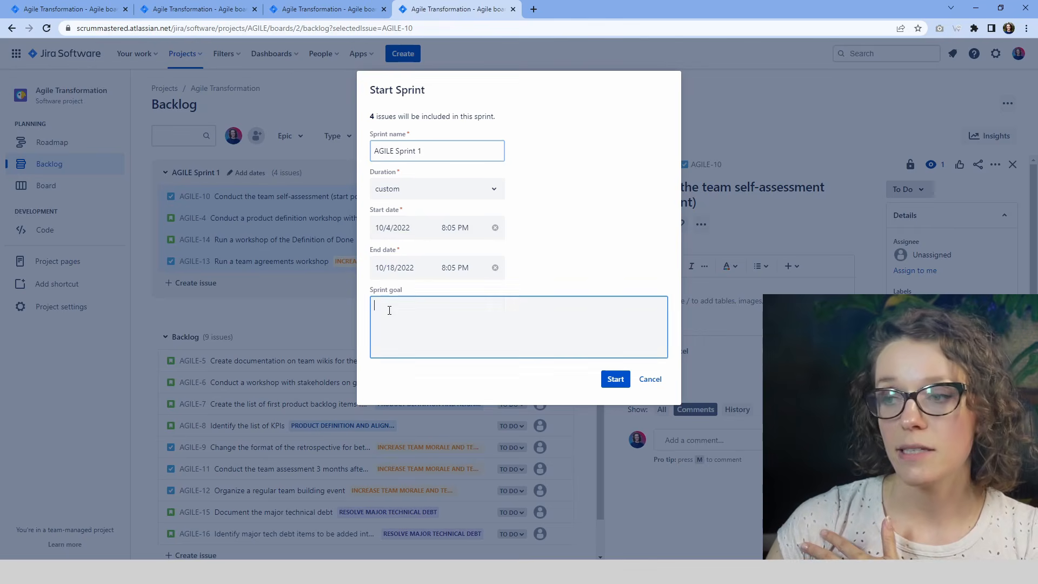
pyautogui.doubleClick(394, 291)
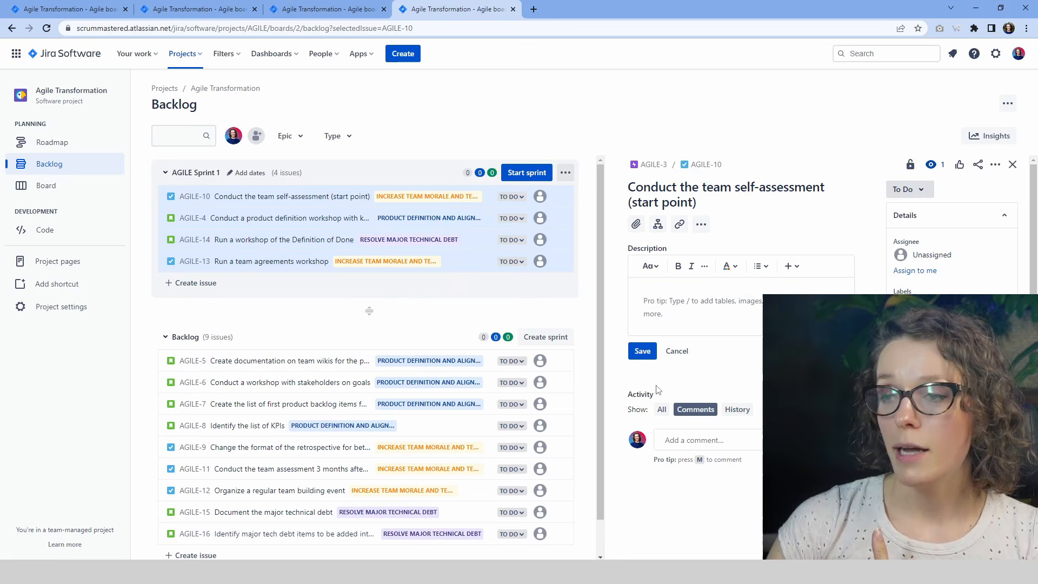
pyautogui.click(652, 382)
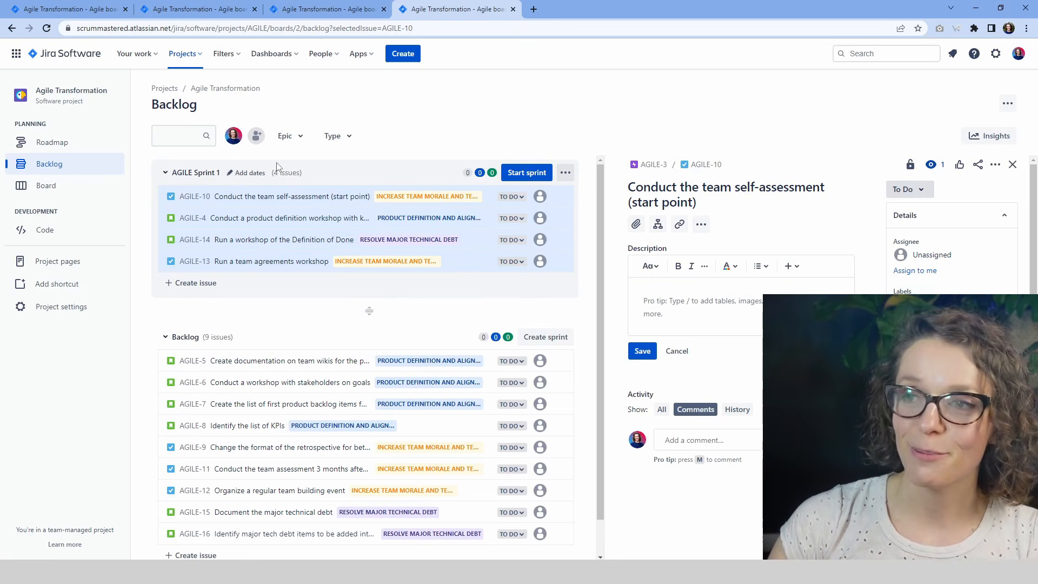
# - Give AGILE Sprint 1 a 2-week duration and the goal "Create baseline documentation for our product and team in the team Wiki space."
pyautogui.click(229, 173)
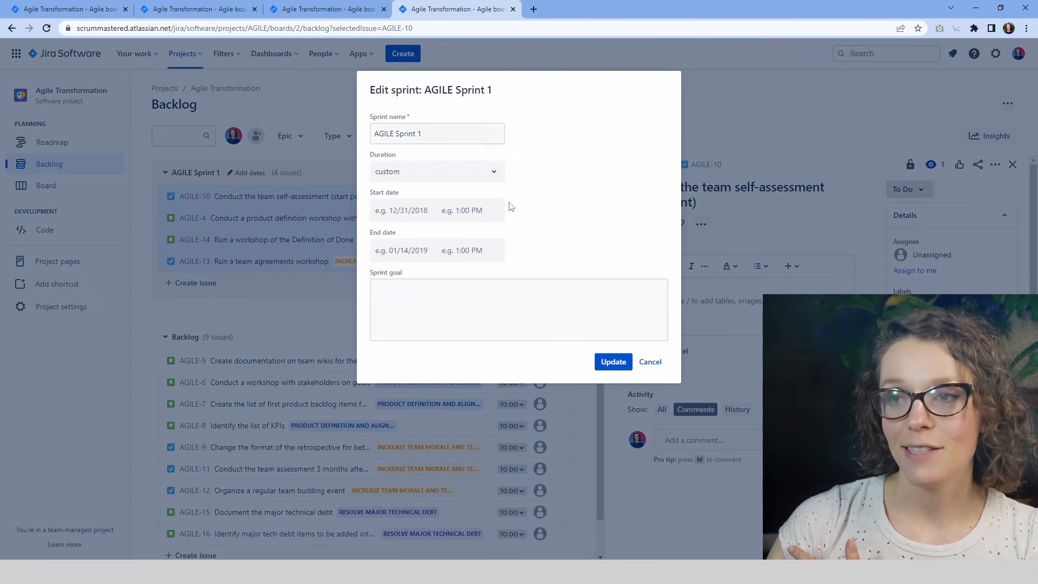
pyautogui.click(415, 171)
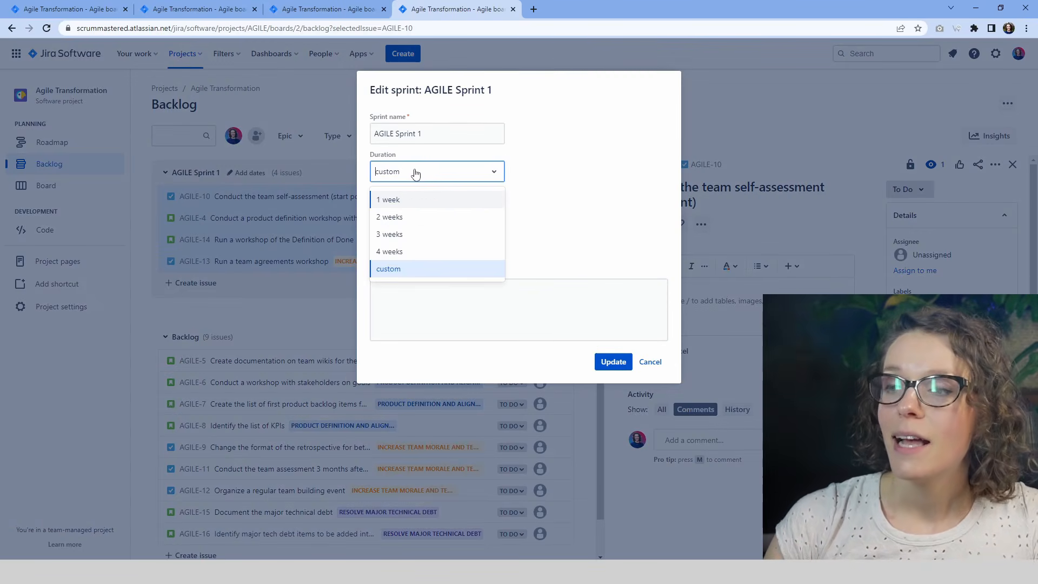
pyautogui.click(421, 221)
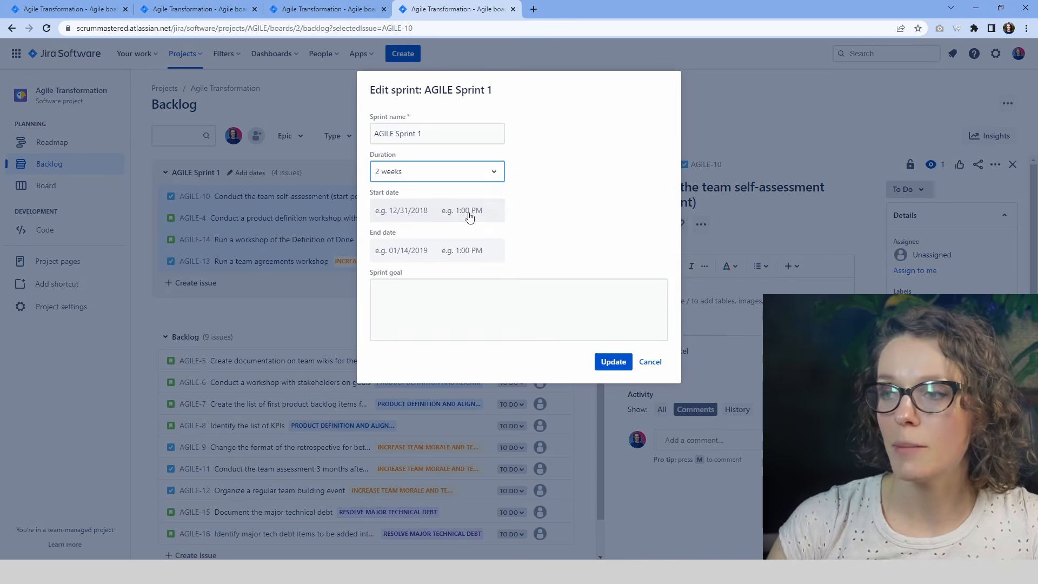
pyautogui.click(446, 327)
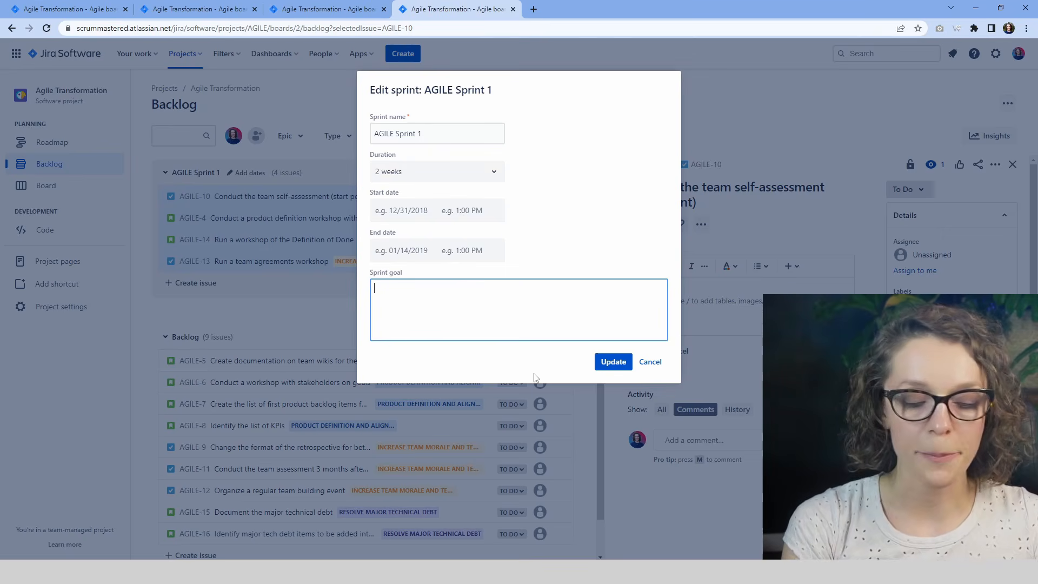
pyautogui.write('Create baseline documentation for our product and team in the team Wiki space.')
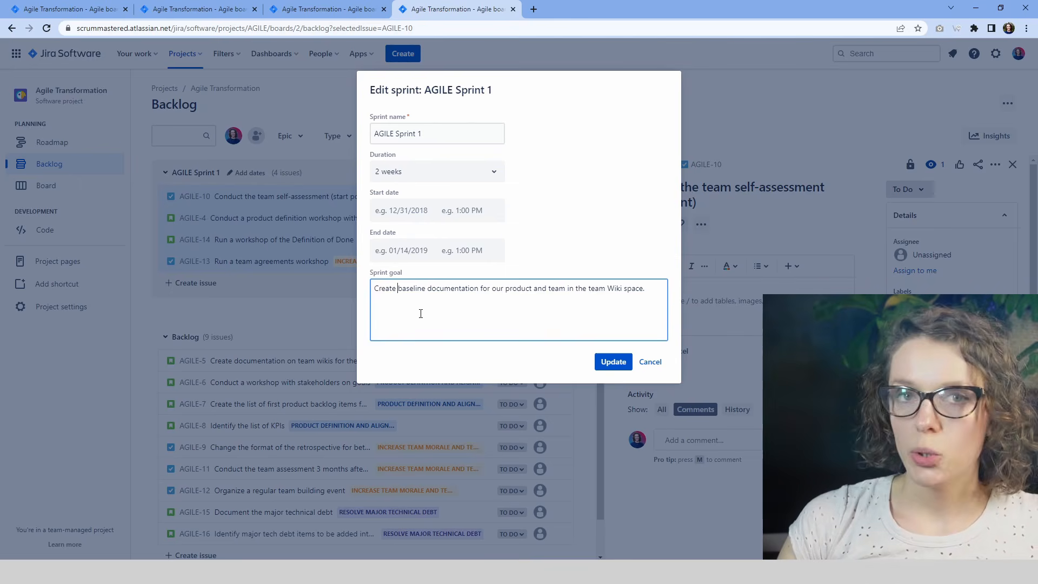
pyautogui.moveTo(376, 290); pyautogui.dragTo(512, 290)
pyautogui.click(523, 291)
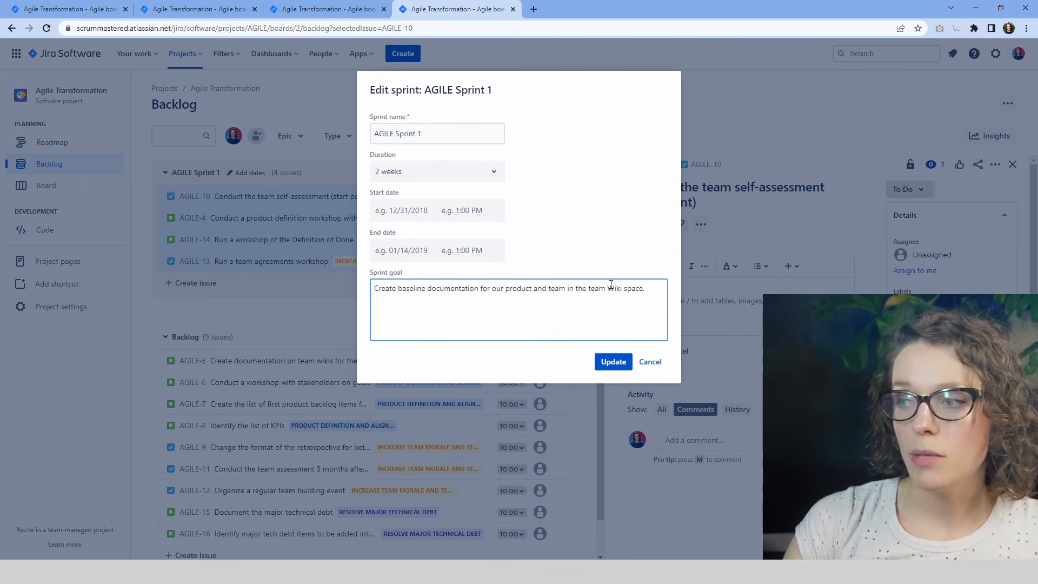
pyautogui.click(612, 362)
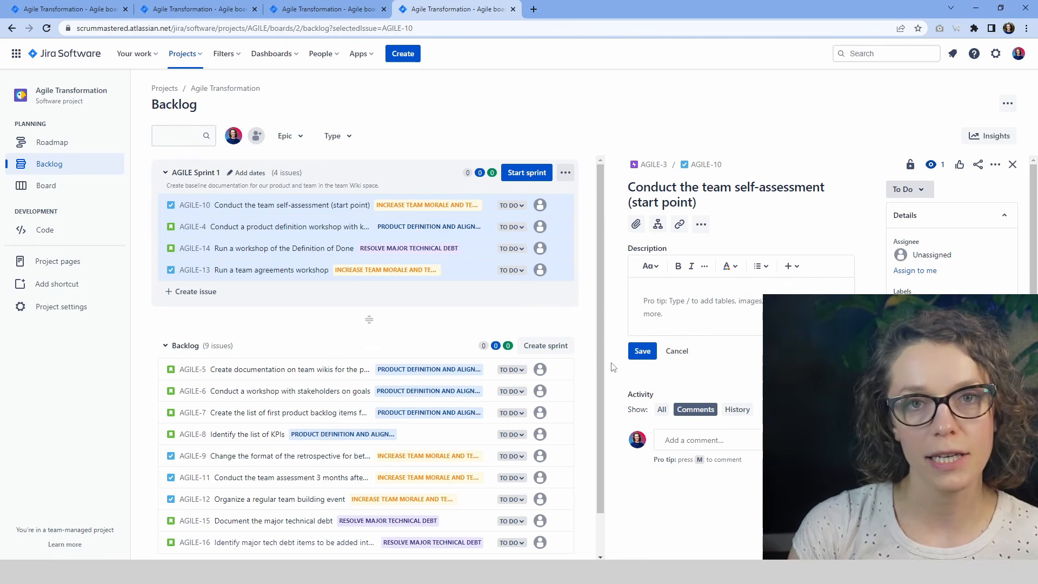
# - Add the story "Define what wiki tools we'll use as a team" and the task "Create the team overview page" to AGILE Sprint 1
pyautogui.click(233, 295)
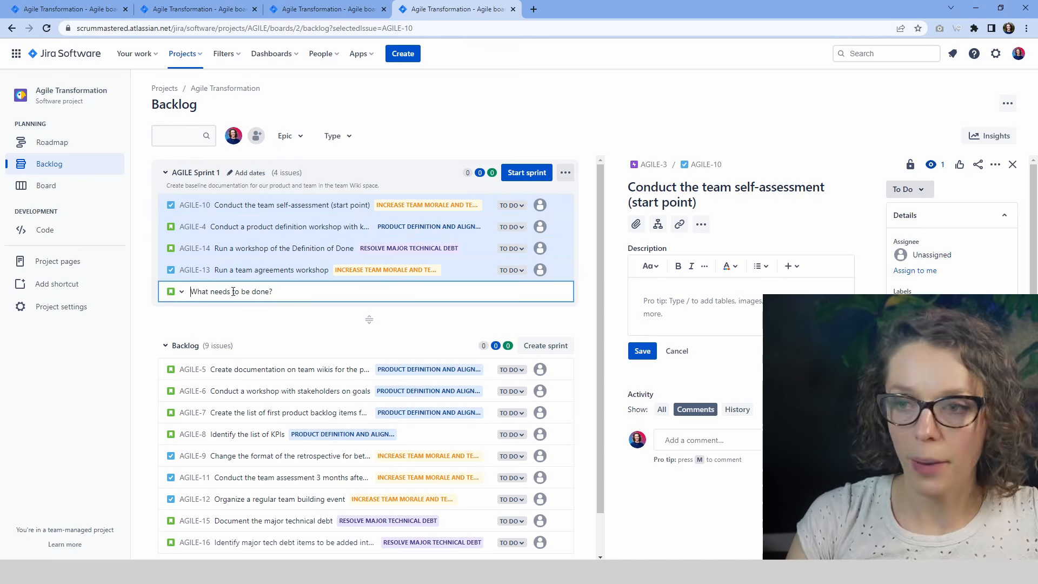
pyautogui.write("Define what wiki tools we'll use as a team Create the team overview page")
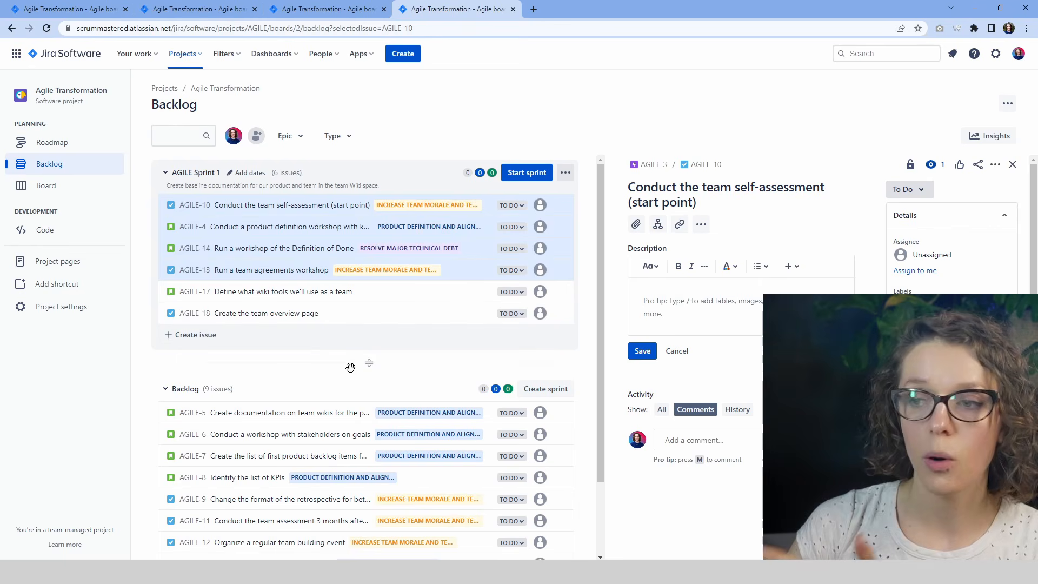
# - Assign the issue "Create the team overview page" to the parent epic "Increase team morale and team spirit" through its issue details
pyautogui.click(431, 316)
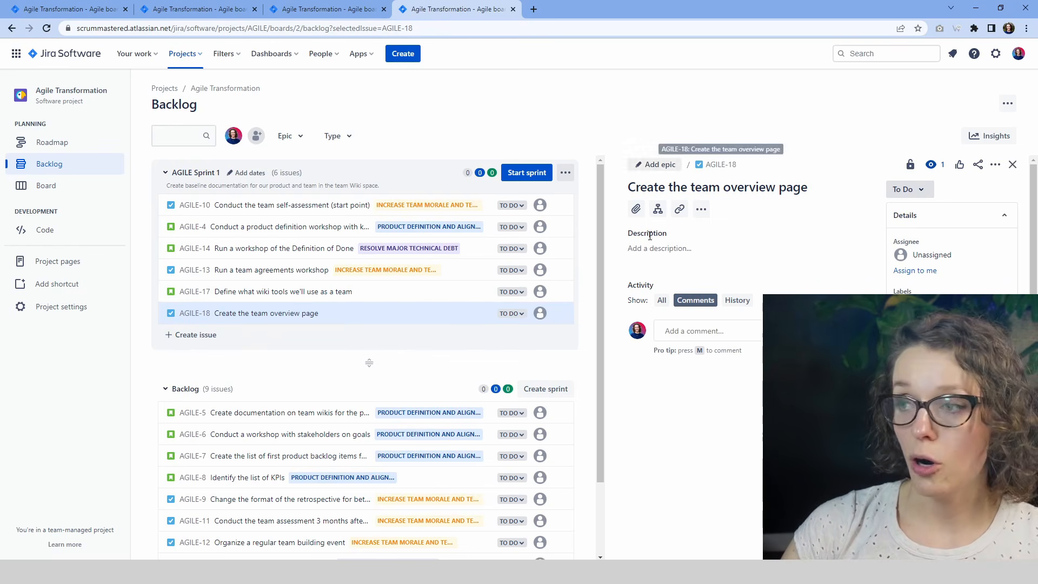
pyautogui.click(996, 165)
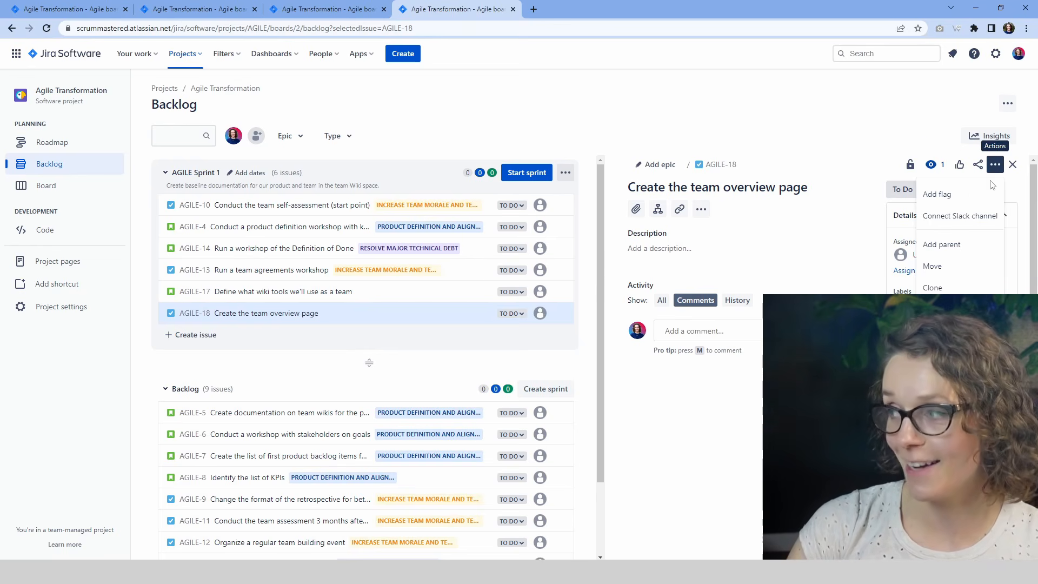
pyautogui.click(967, 249)
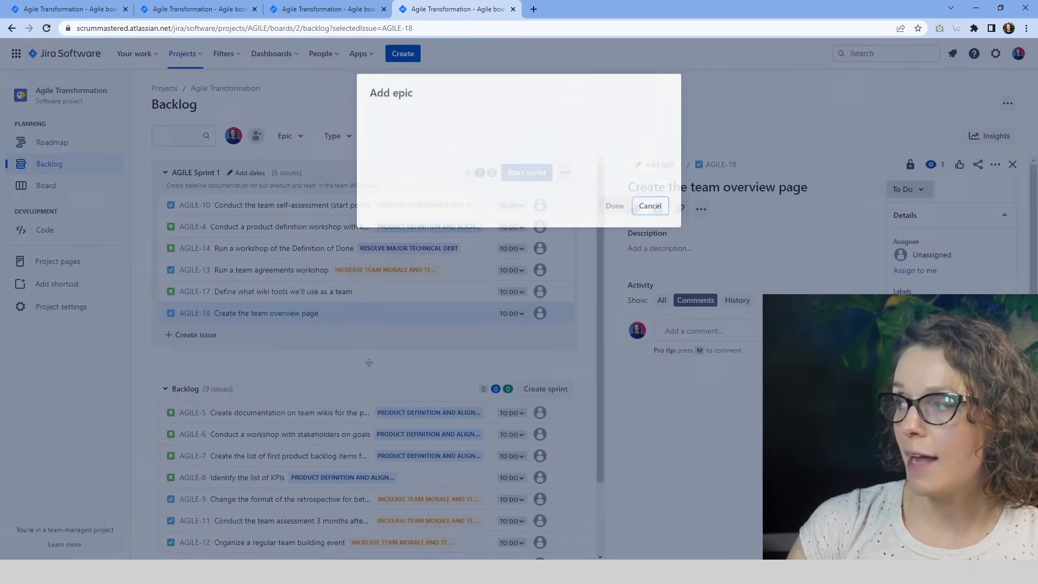
pyautogui.click(655, 155)
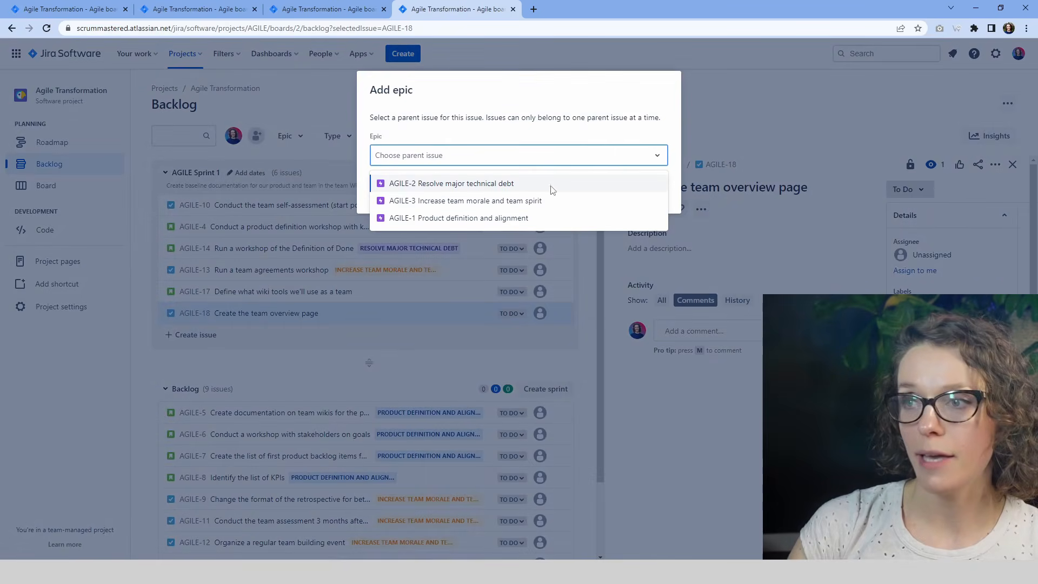
pyautogui.click(552, 101)
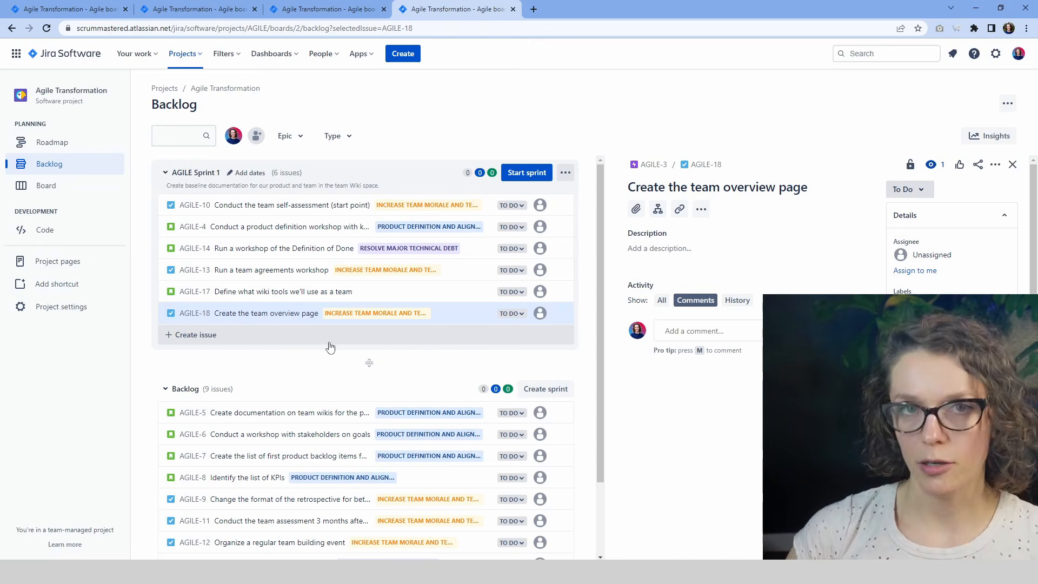
# - Show the epic list beside the backlog, assign AGILE-17 to "Increase team morale and team spirit", and hide the list
pyautogui.click(297, 138)
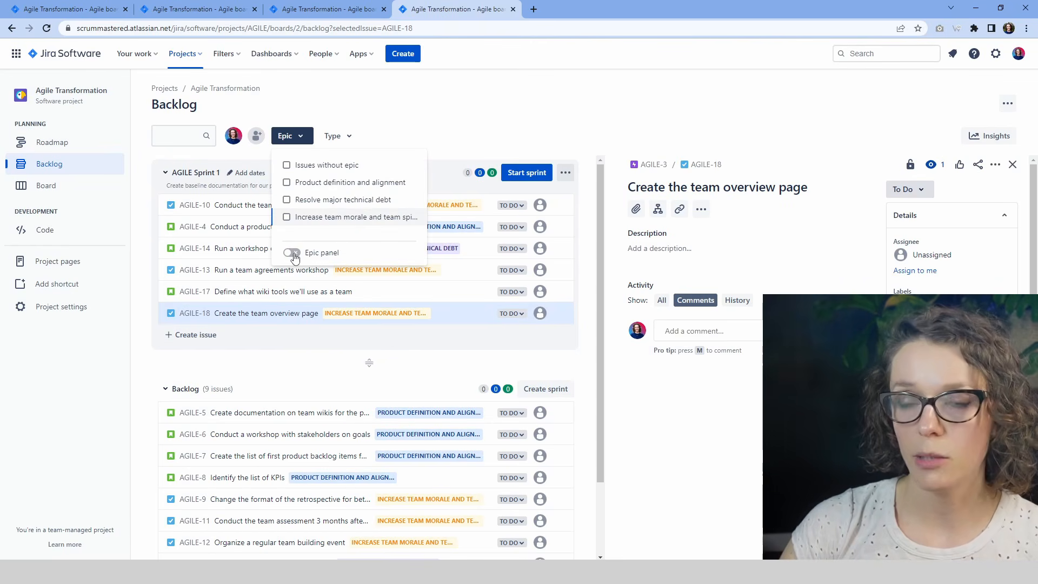
pyautogui.click(293, 253)
pyautogui.click(219, 443)
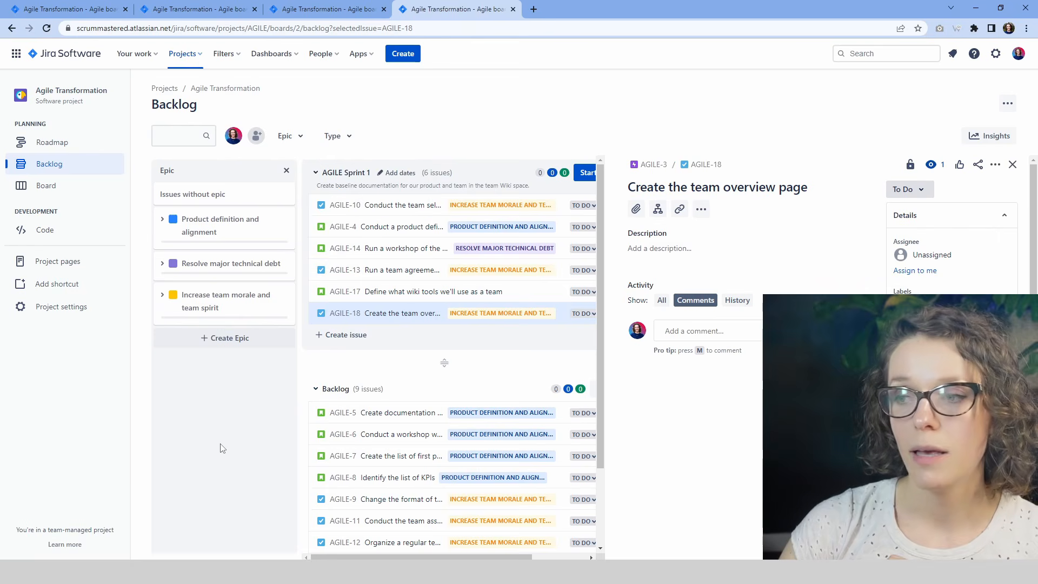
pyautogui.moveTo(373, 292); pyautogui.dragTo(225, 316)
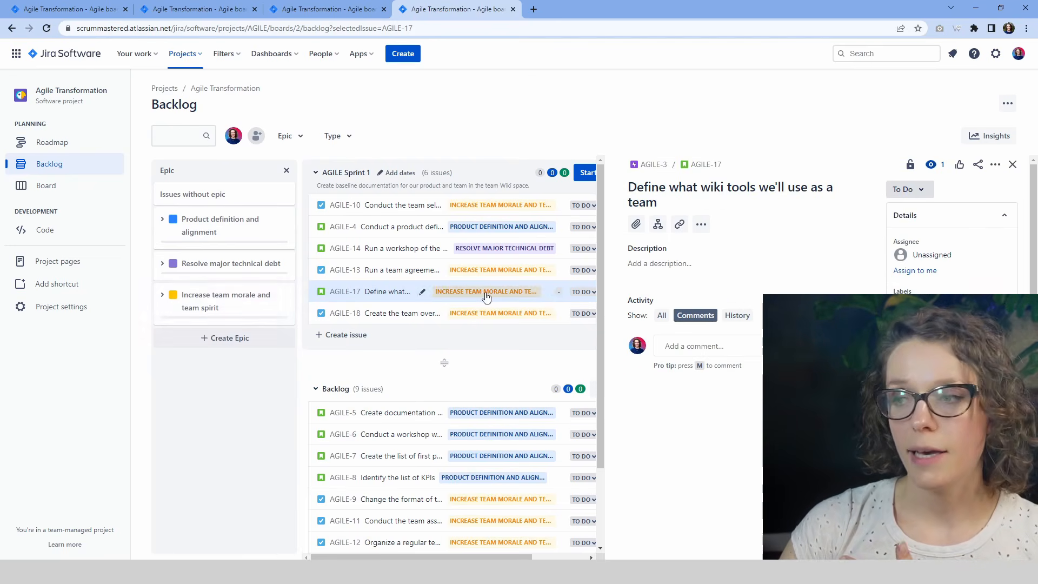
pyautogui.click(287, 170)
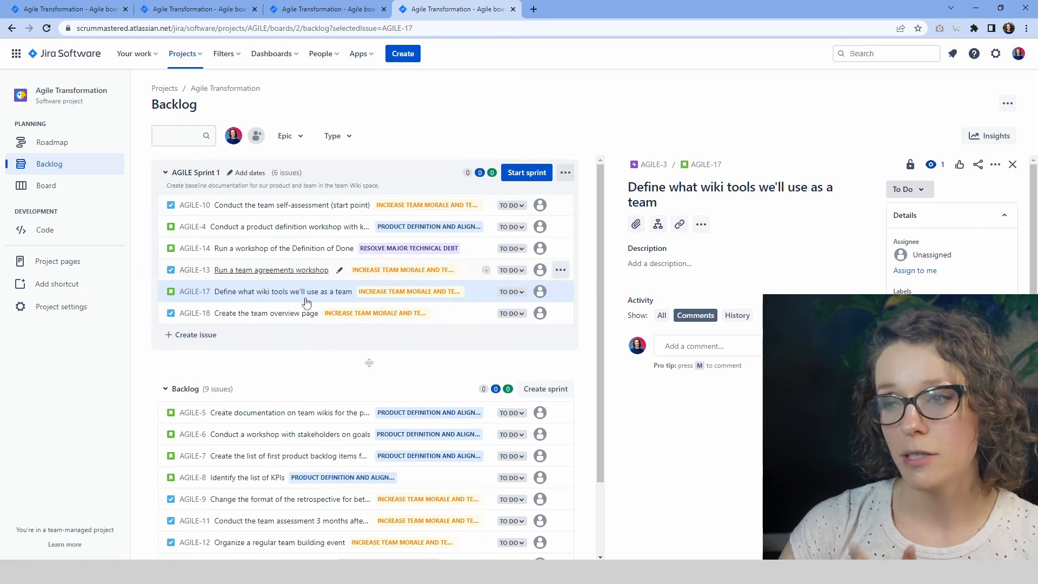
# - Close the issue details, start AGILE Sprint 1, and look through its issues on the sprint board
pyautogui.click(1013, 165)
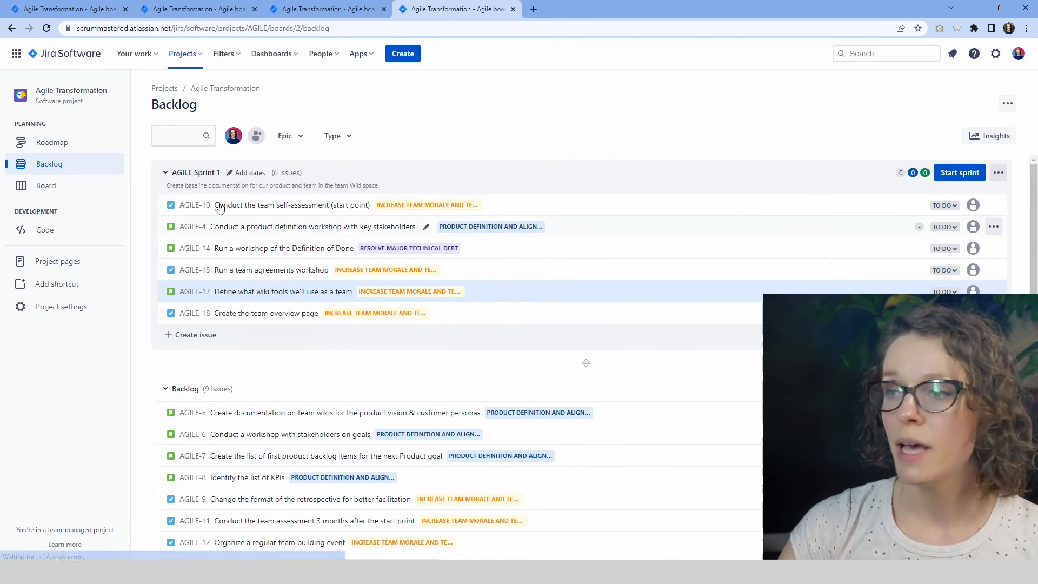
pyautogui.click(954, 173)
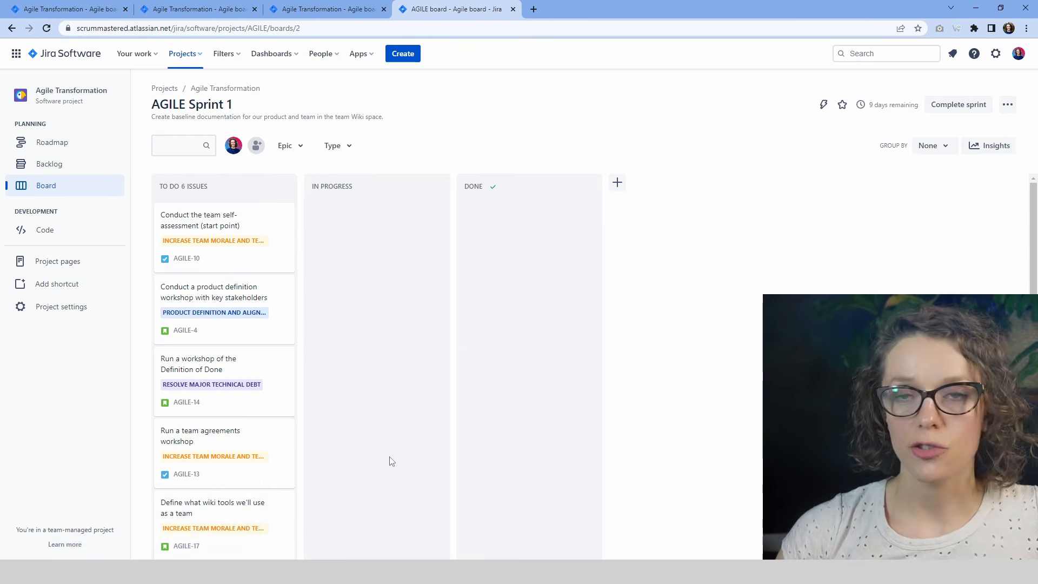
pyautogui.scroll(-2, 205, 359)
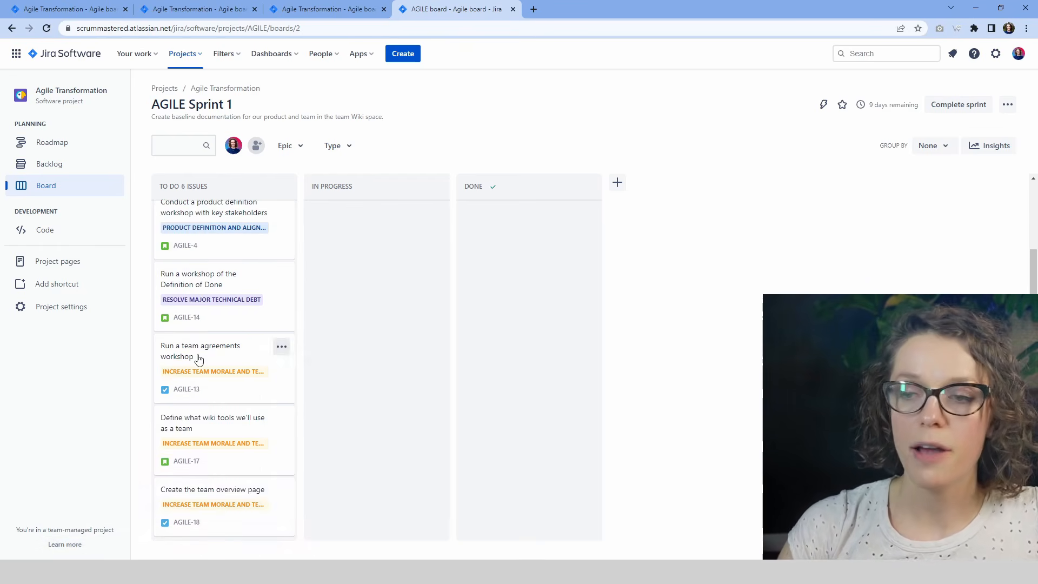
pyautogui.scroll(2, 206, 509)
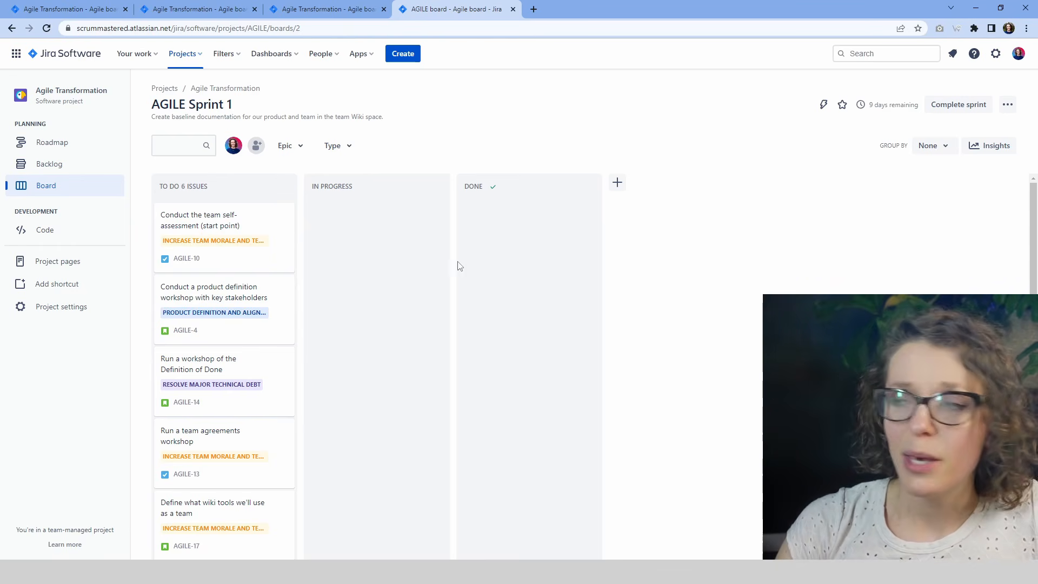
# - Add an "In Review" column to the sprint board between In Progress and Done
pyautogui.click(617, 182)
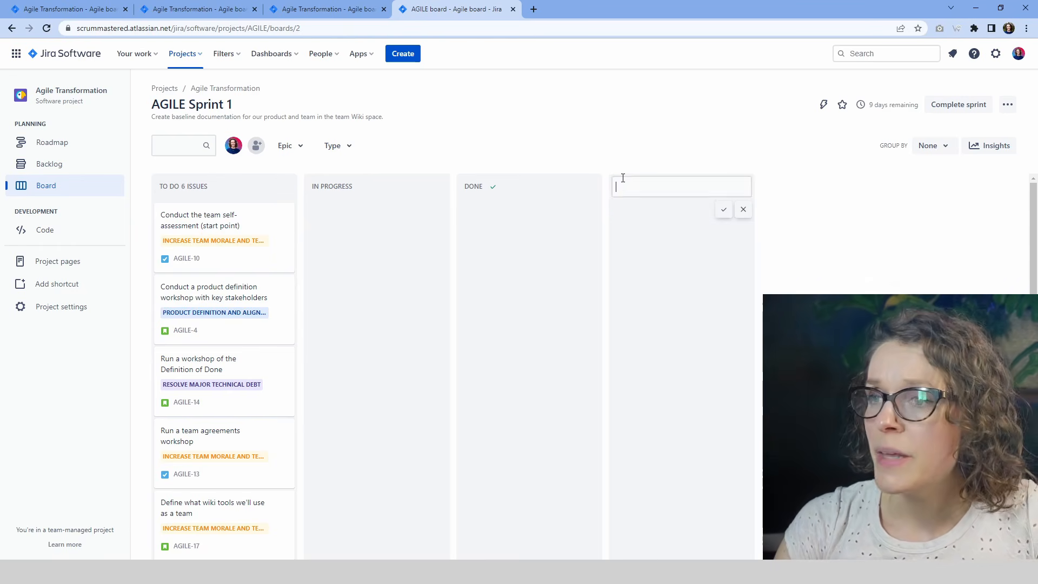
pyautogui.write('In Review')
pyautogui.press('Return')
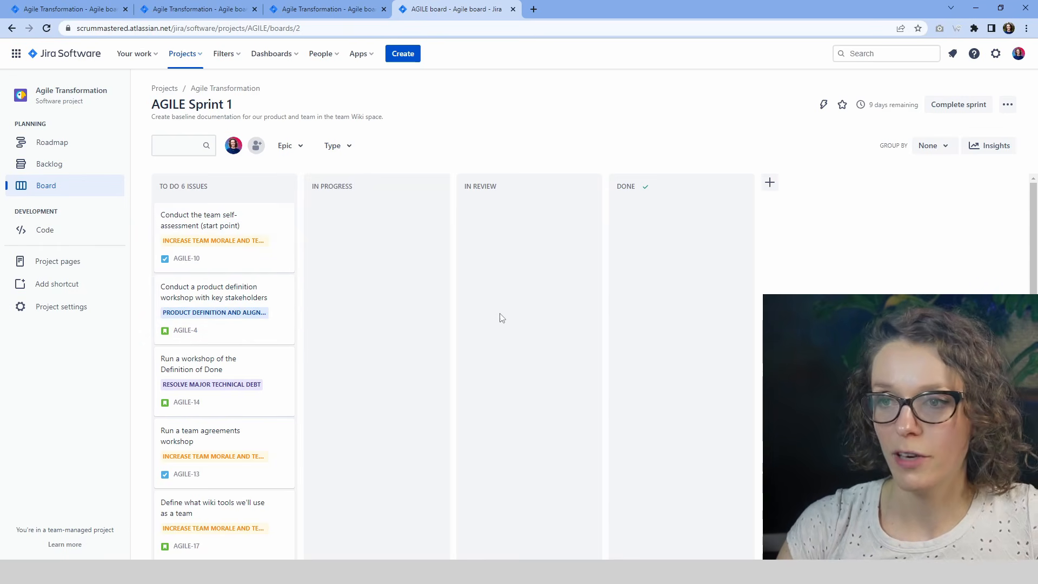
# - Move "Create the team overview page" through In Progress to In Review, and move "Conduct the team self-assessment (start point)" to In Progress
pyautogui.scroll(-3, 238, 387)
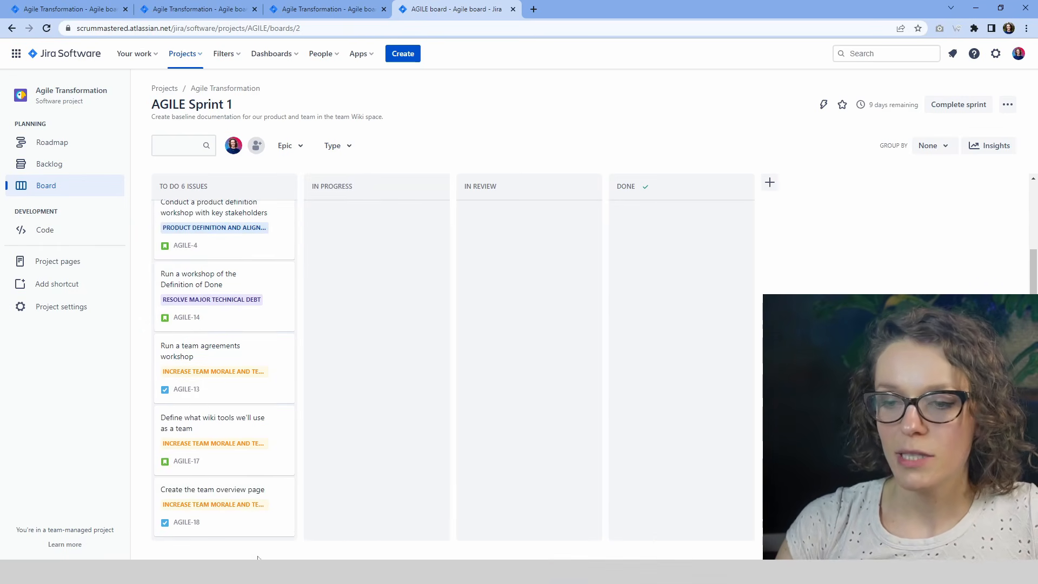
pyautogui.moveTo(229, 535); pyautogui.dragTo(394, 294)
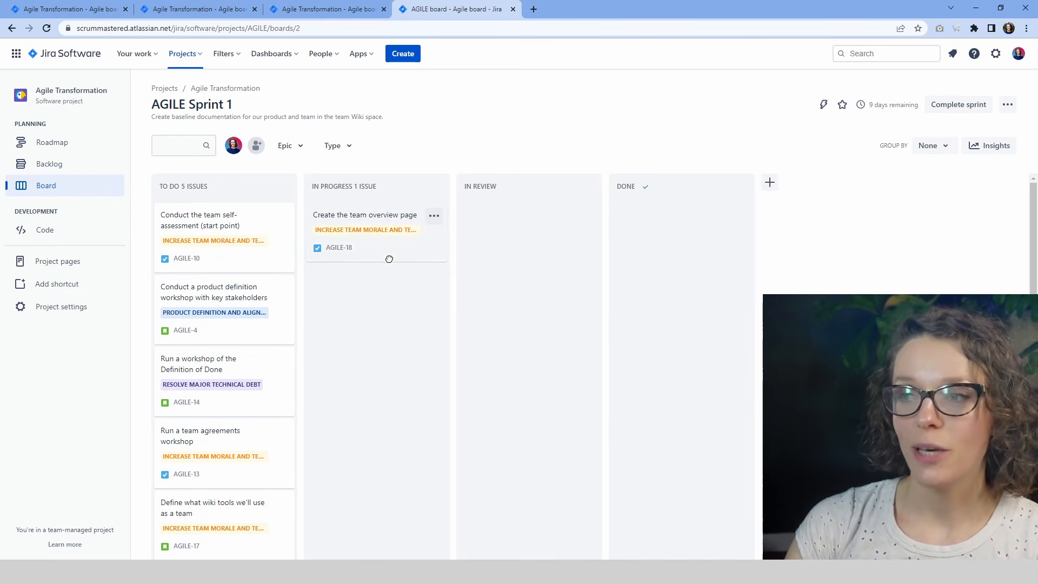
pyautogui.moveTo(389, 259); pyautogui.dragTo(516, 276)
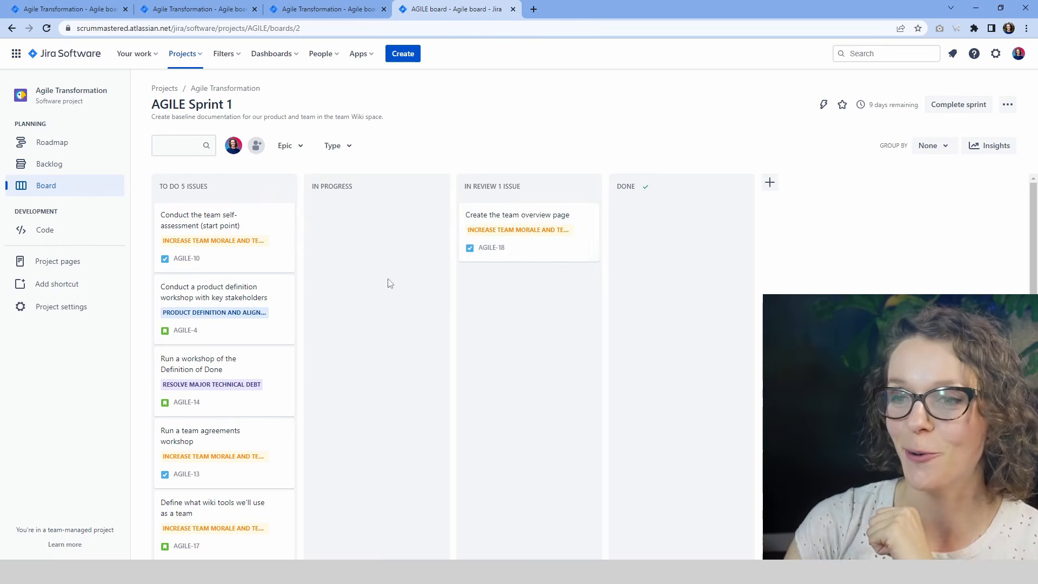
pyautogui.moveTo(241, 227); pyautogui.dragTo(400, 287)
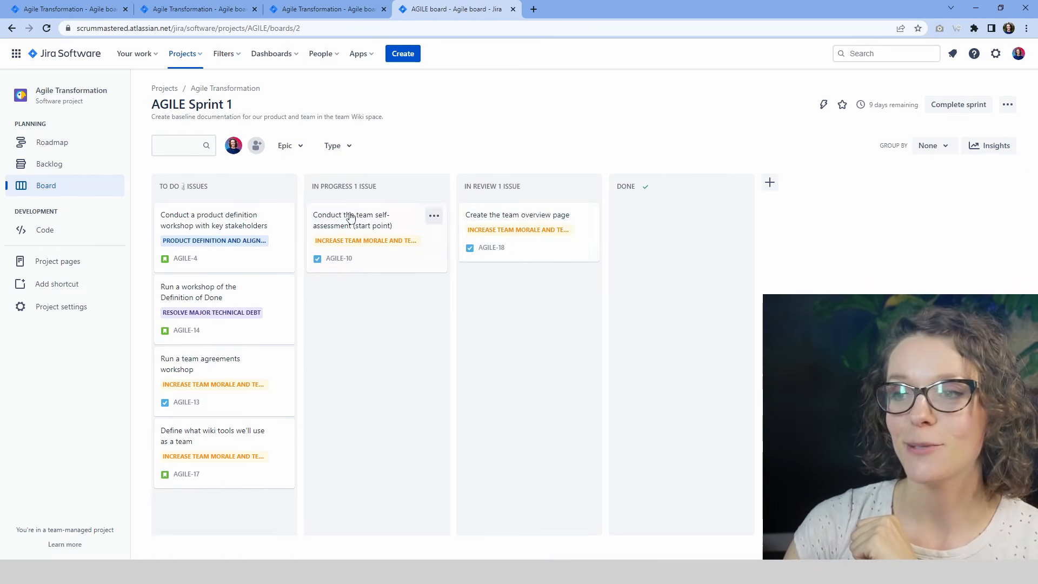
# - Open the details of "Conduct the team self-assessment (start point)" and examine its card actions and viewing restrictions
pyautogui.click(354, 237)
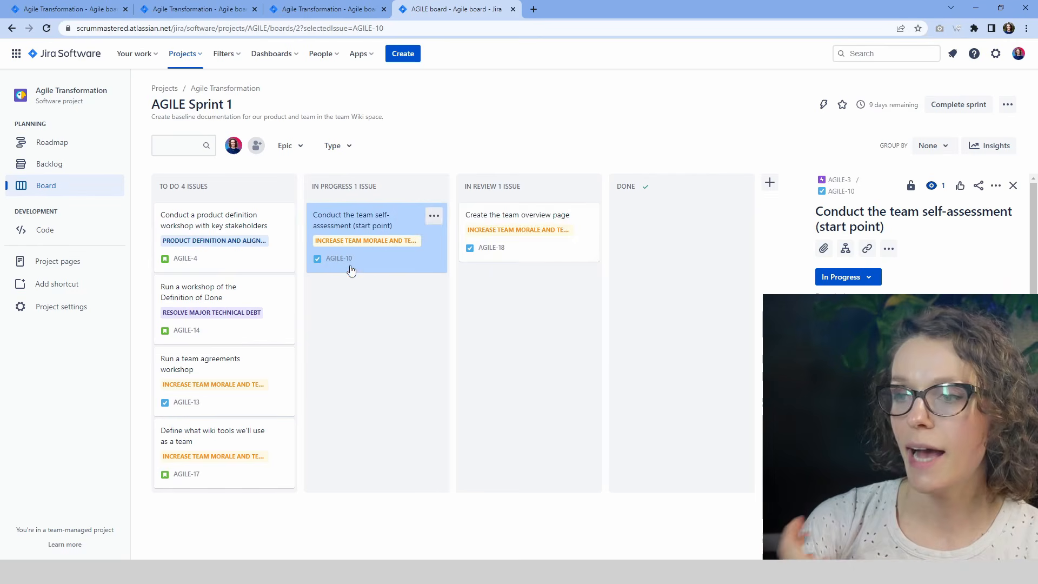
pyautogui.click(433, 217)
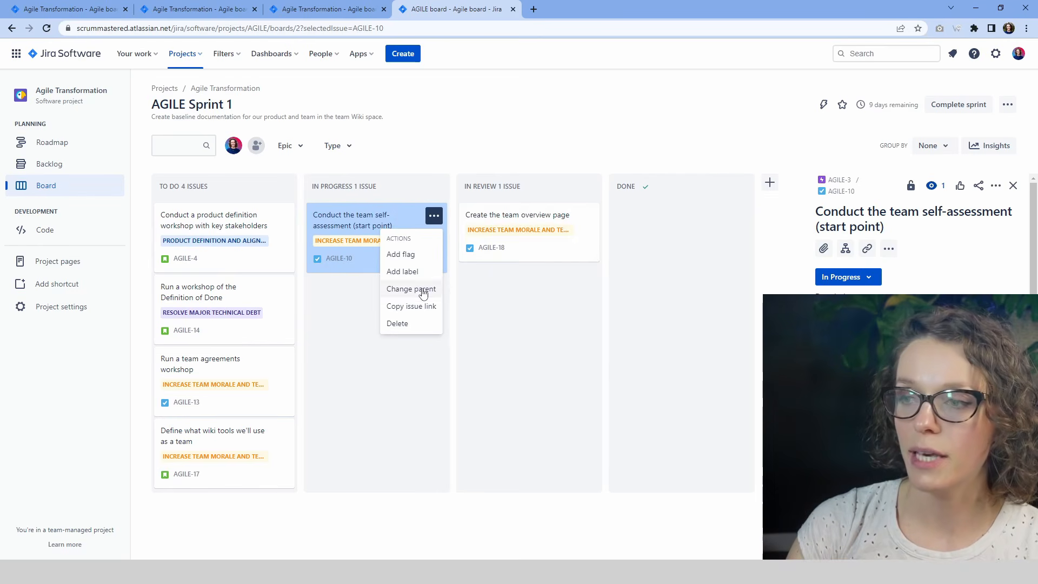
pyautogui.click(433, 362)
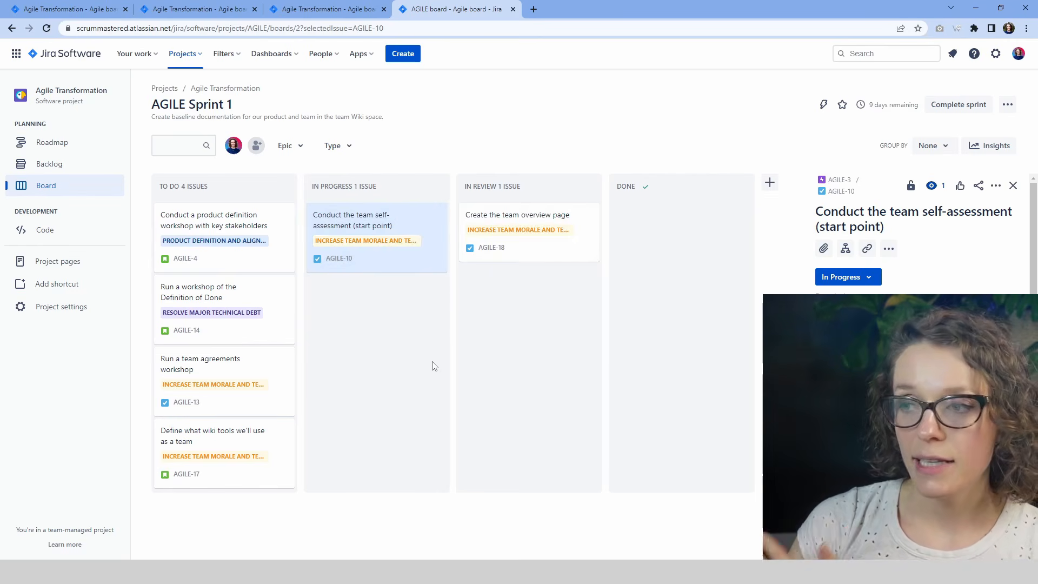
pyautogui.click(435, 216)
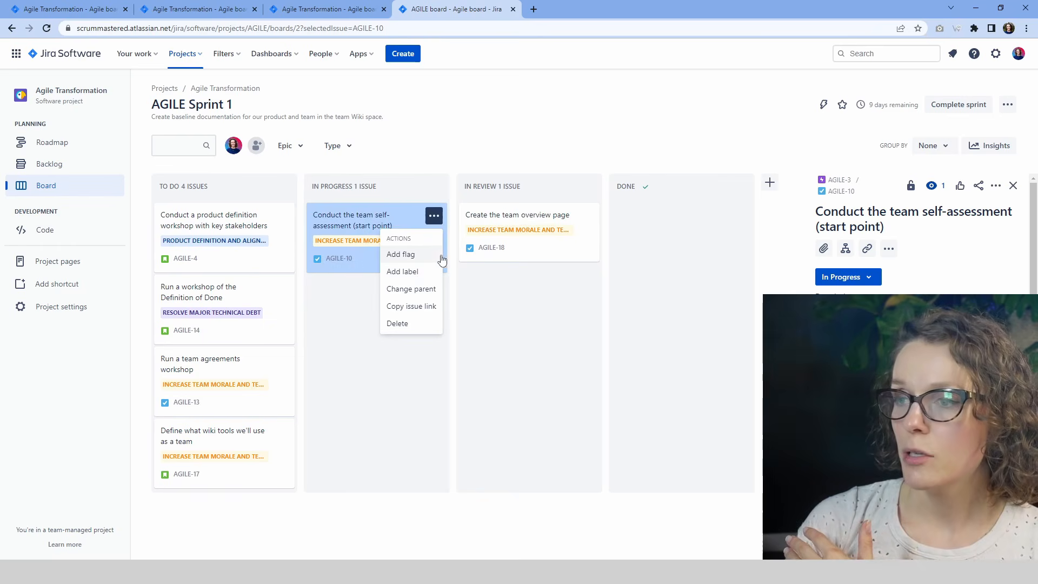
pyautogui.click(532, 320)
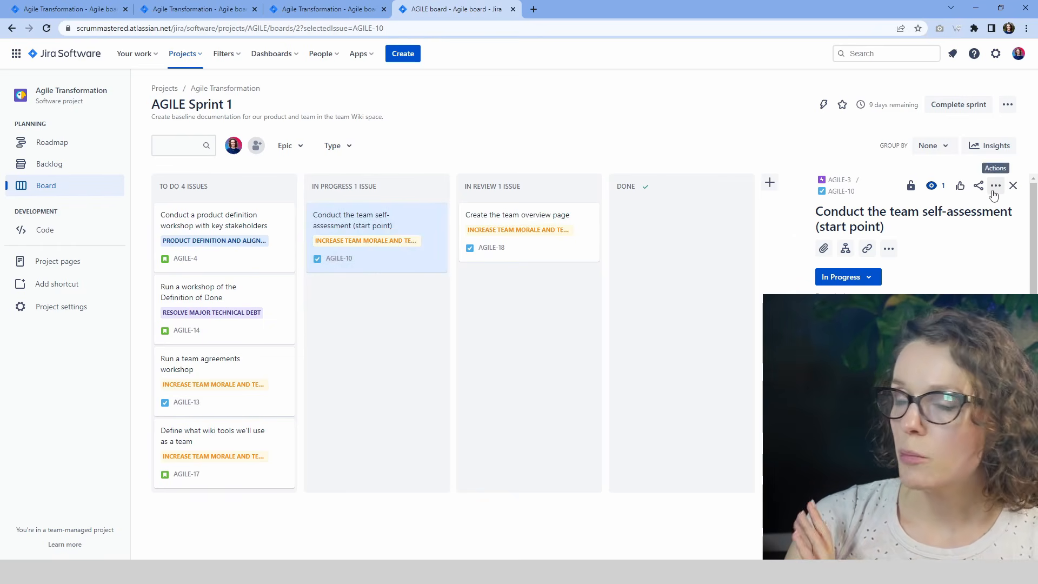
pyautogui.click(911, 185)
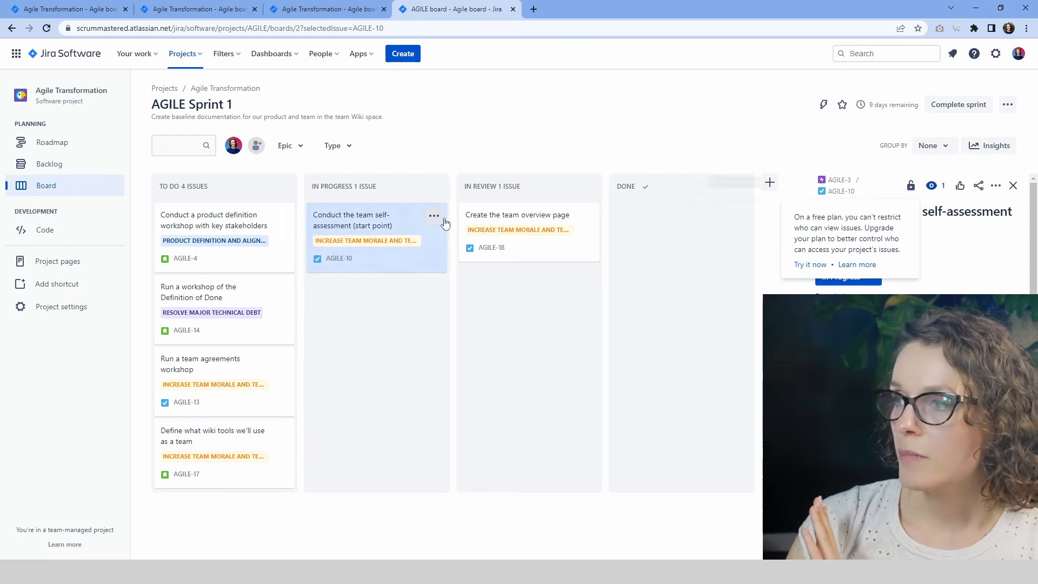
# - Assign "Conduct the team self-assessment (start point)" to your own account in its details, and close the details
pyautogui.click(379, 223)
pyautogui.scroll(-5, 881, 266)
pyautogui.scroll(3, 892, 284)
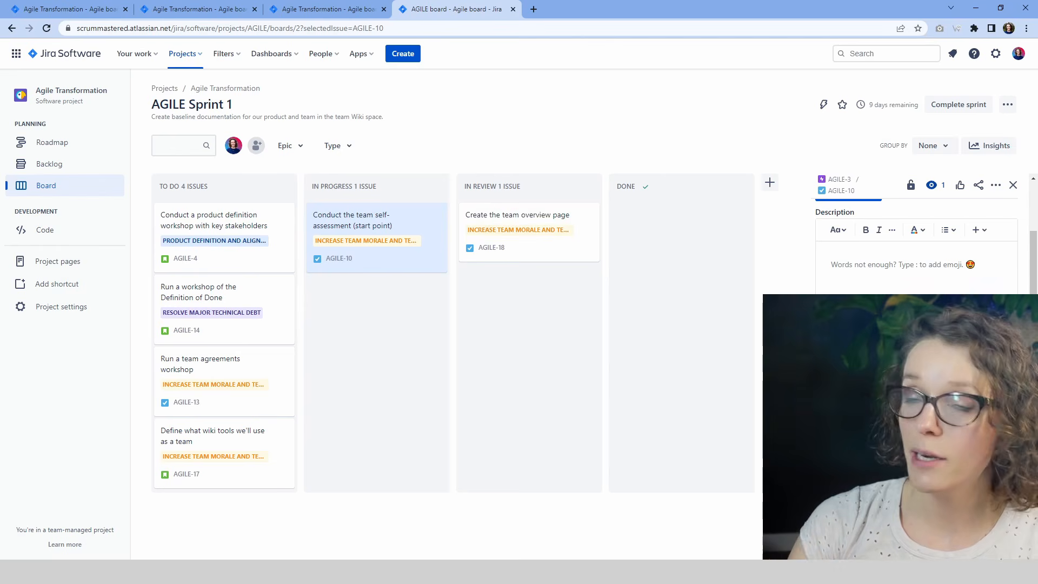
pyautogui.scroll(-1, 917, 270)
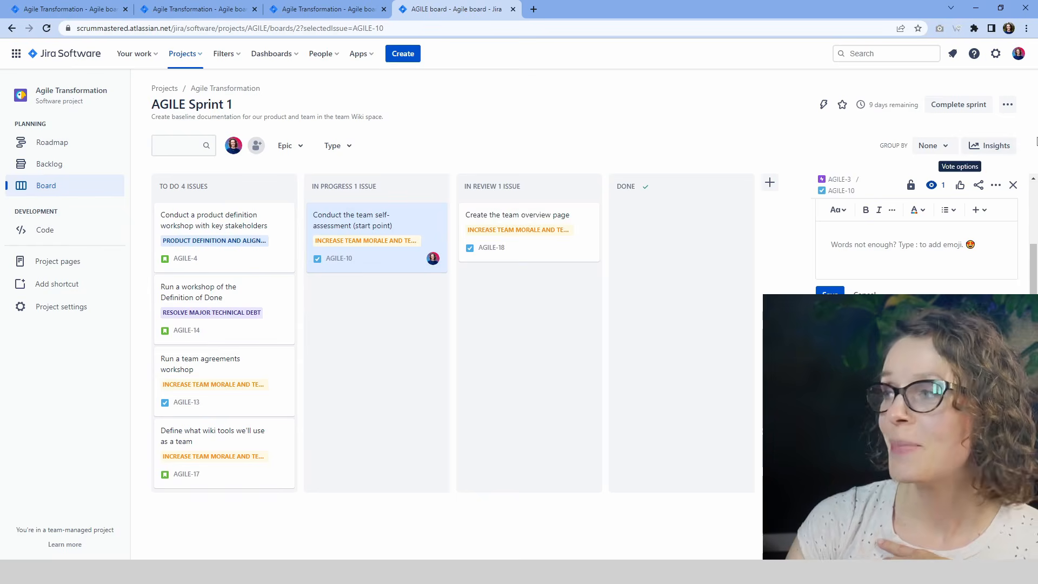
pyautogui.click(1014, 185)
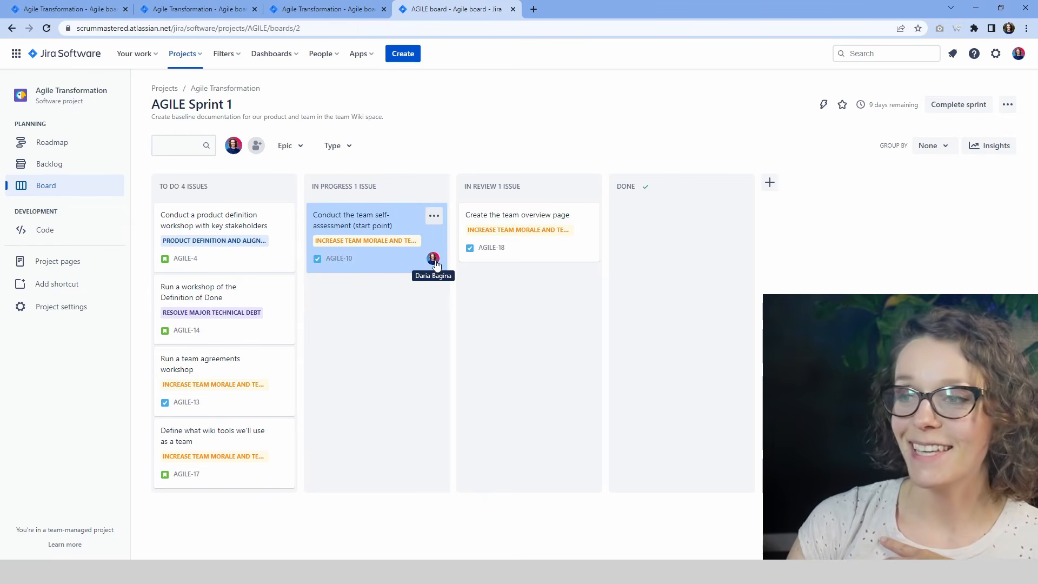
# - Filter the board by your own assigned issues, check the option for adding people, and clear the assignee filter
pyautogui.click(233, 146)
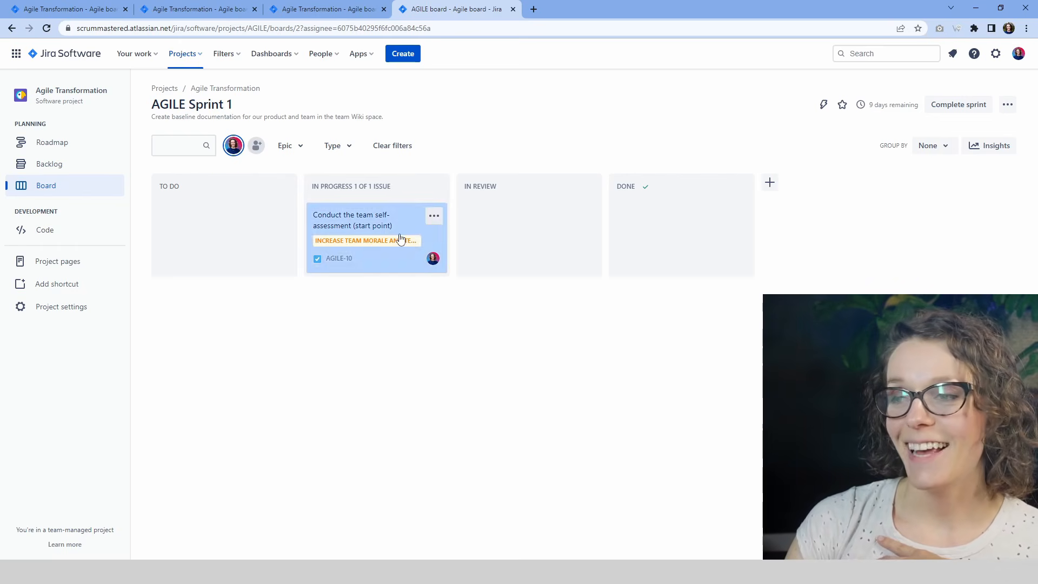
pyautogui.click(257, 145)
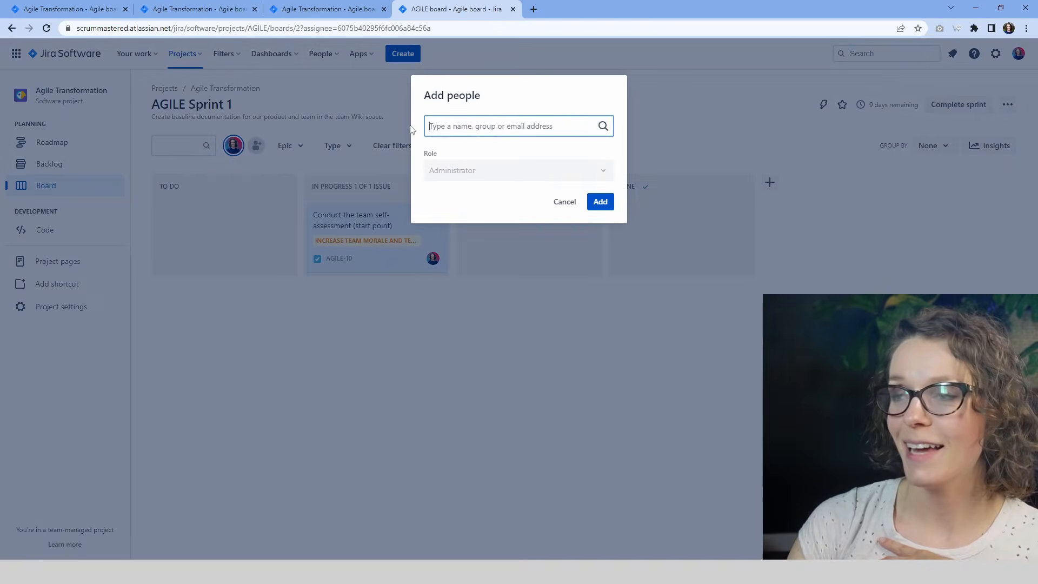
pyautogui.click(564, 203)
pyautogui.click(234, 149)
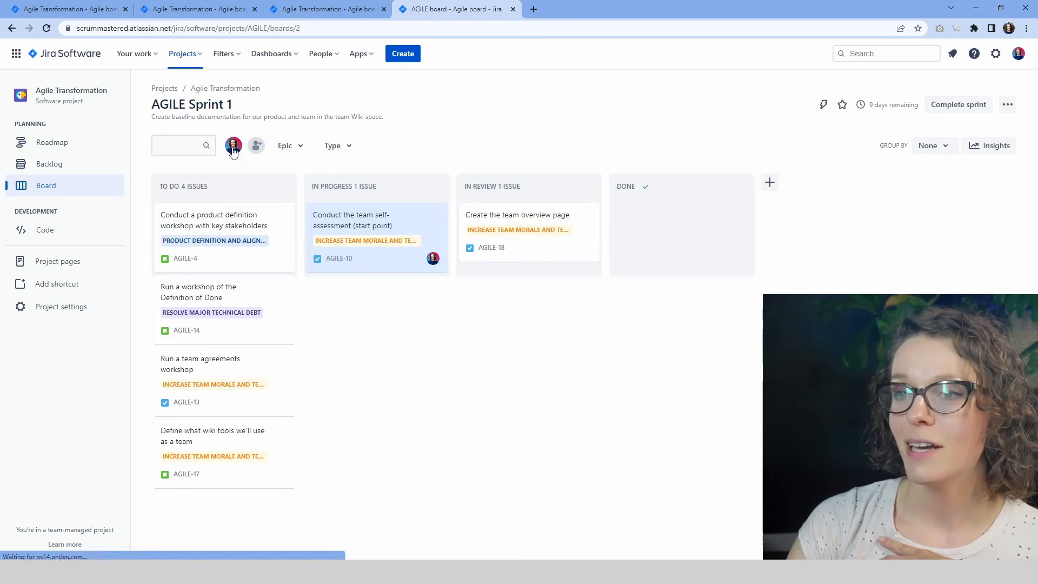
pyautogui.click(234, 146)
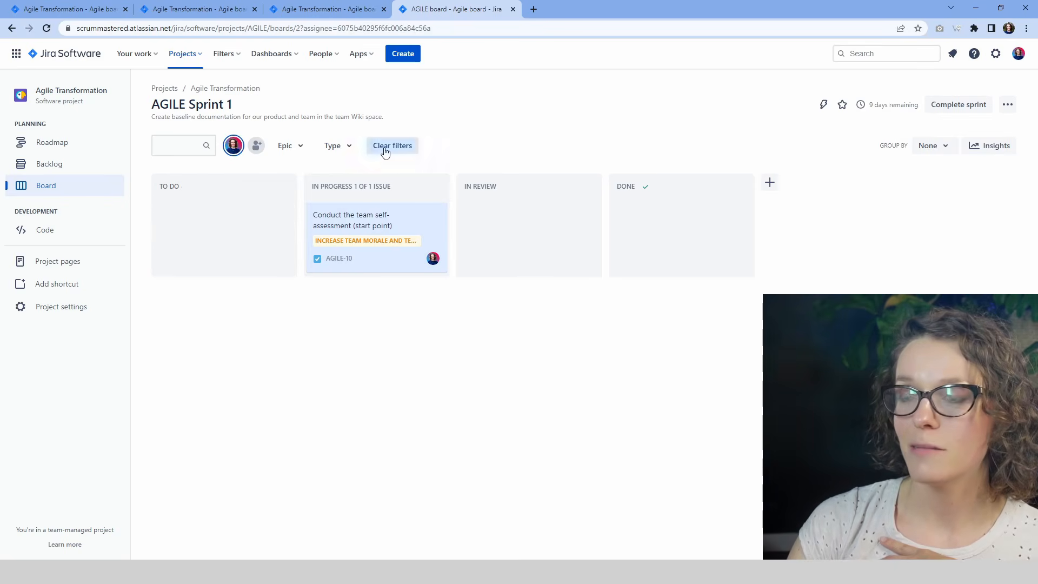
pyautogui.click(385, 153)
pyautogui.click(234, 146)
pyautogui.click(234, 145)
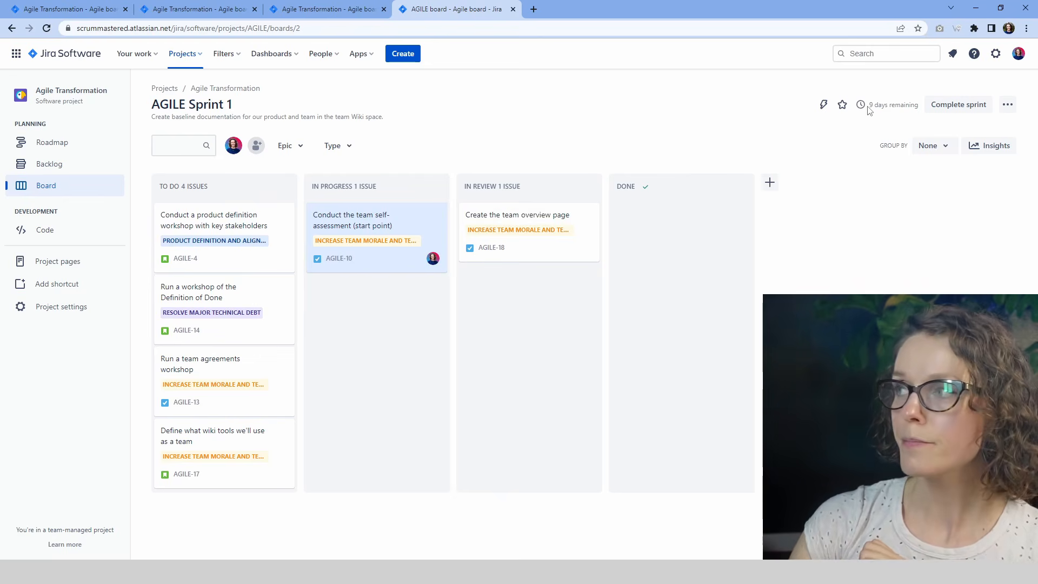
# - Check the remaining days and the start and end dates of AGILE Sprint 1
pyautogui.moveTo(867, 107); pyautogui.dragTo(922, 108)
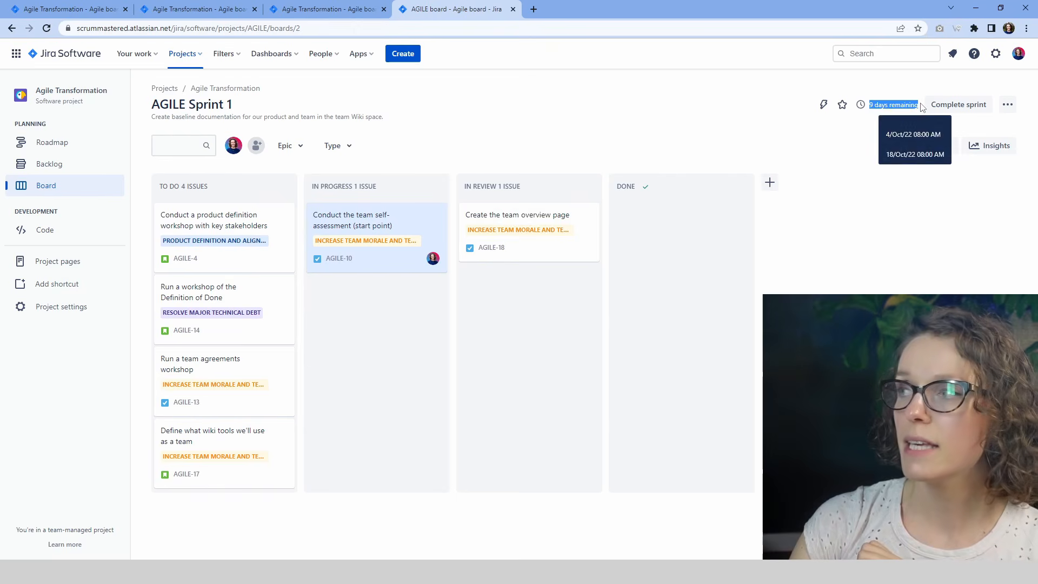
pyautogui.click(866, 293)
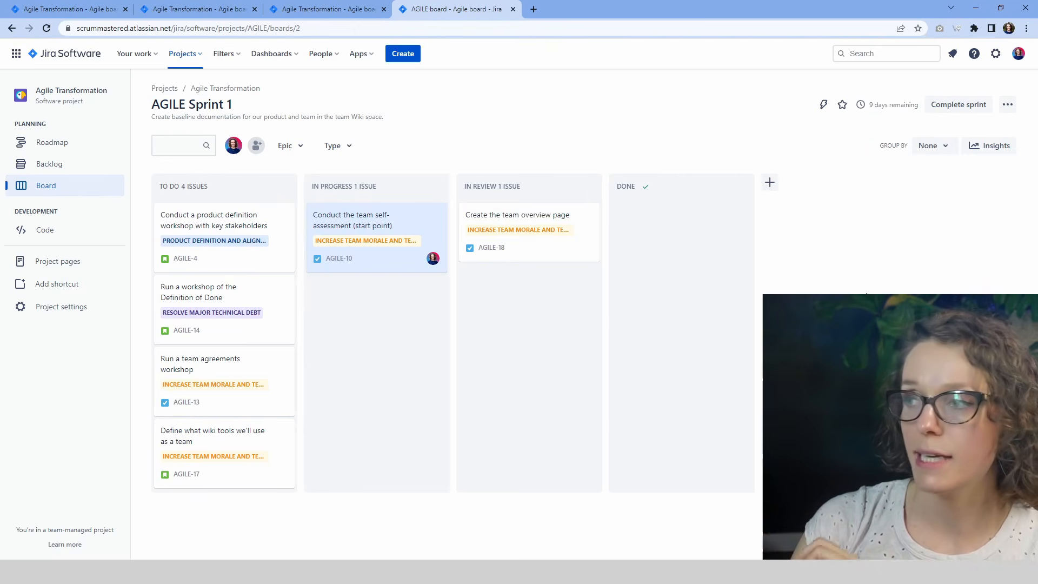
# - Try adding a "Blocked" column to the sprint board and placing it before Done
pyautogui.click(770, 182)
pyautogui.write('Blocked')
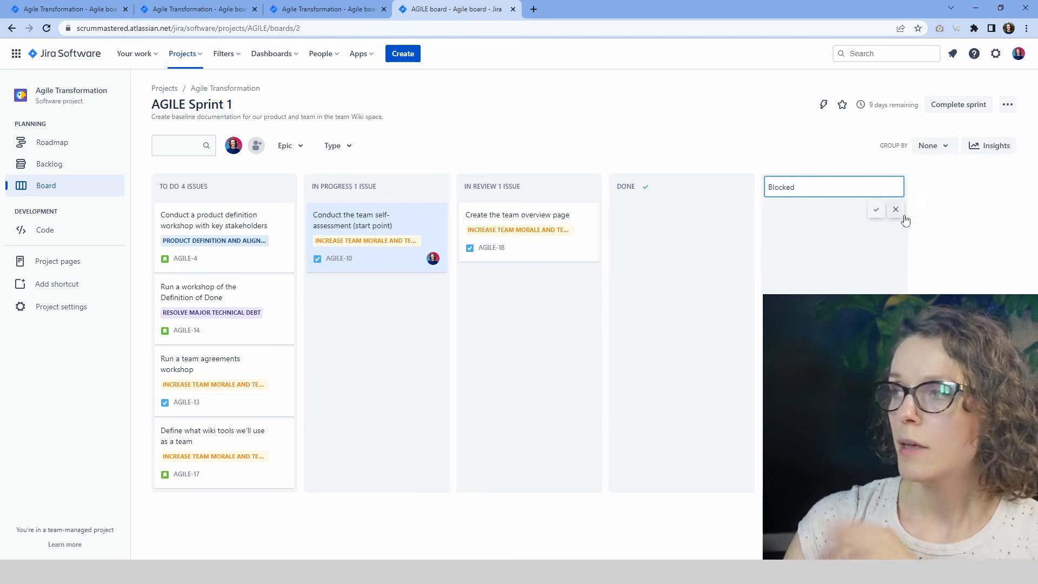
pyautogui.click(876, 212)
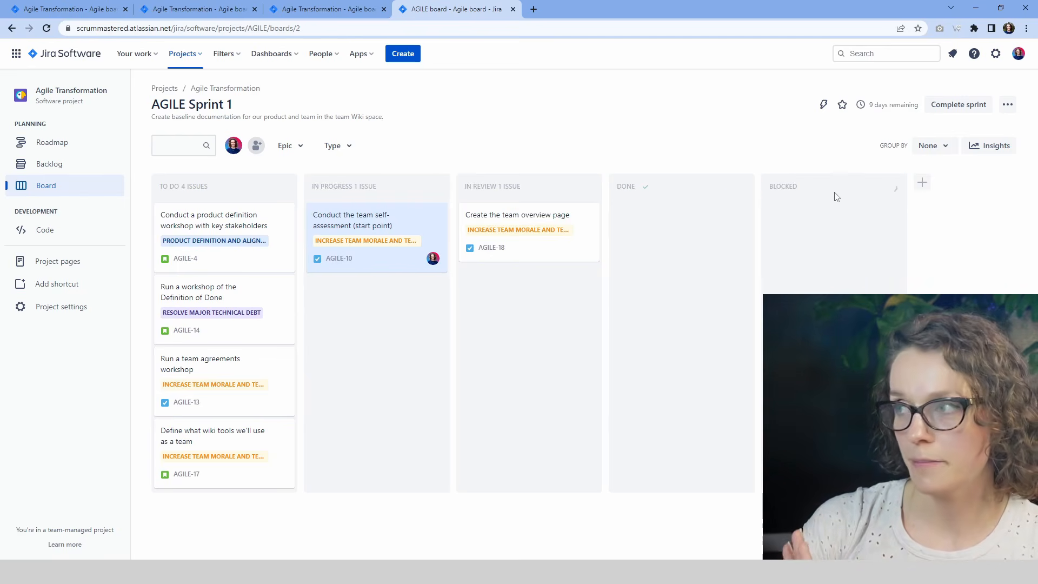
pyautogui.moveTo(836, 197); pyautogui.dragTo(653, 202)
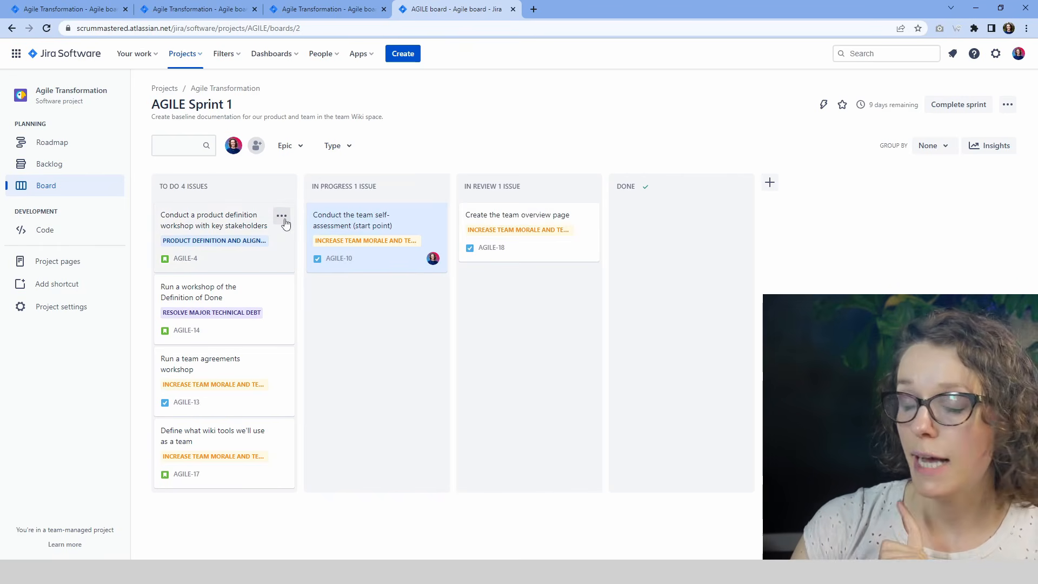
# - Add a flag to the in-progress task "Conduct the team self-assessment (start point)" on the board
pyautogui.click(434, 217)
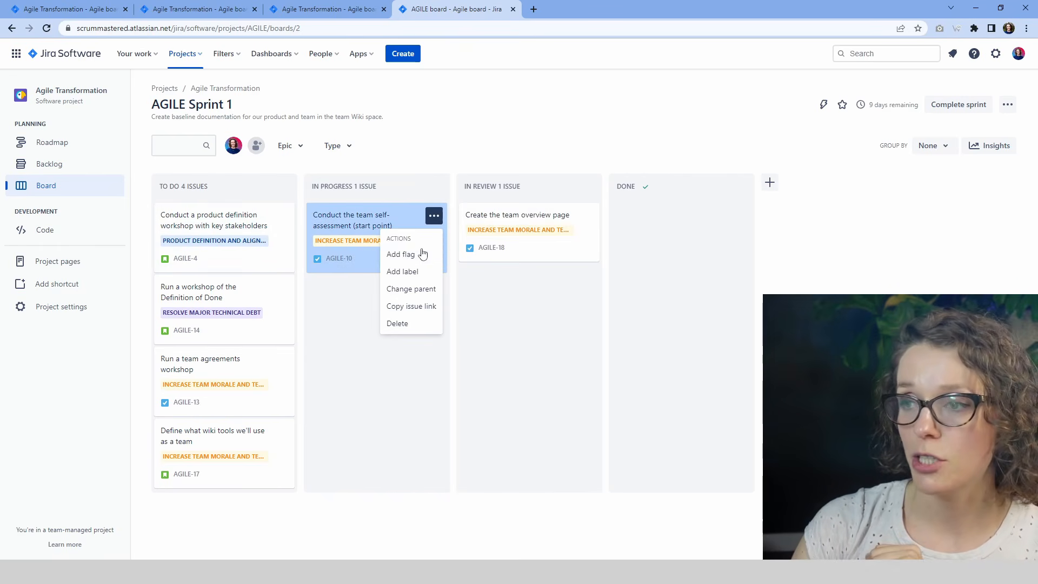
pyautogui.click(401, 255)
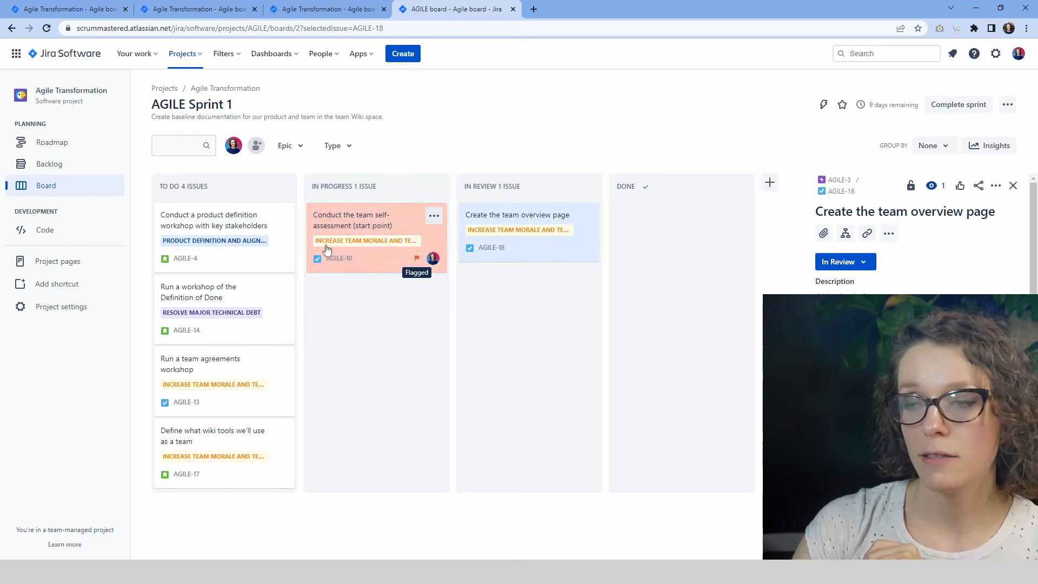
# - Review the active sprint with its flagged issue and the remaining items in the backlog, and return to the sprint board
pyautogui.click(84, 167)
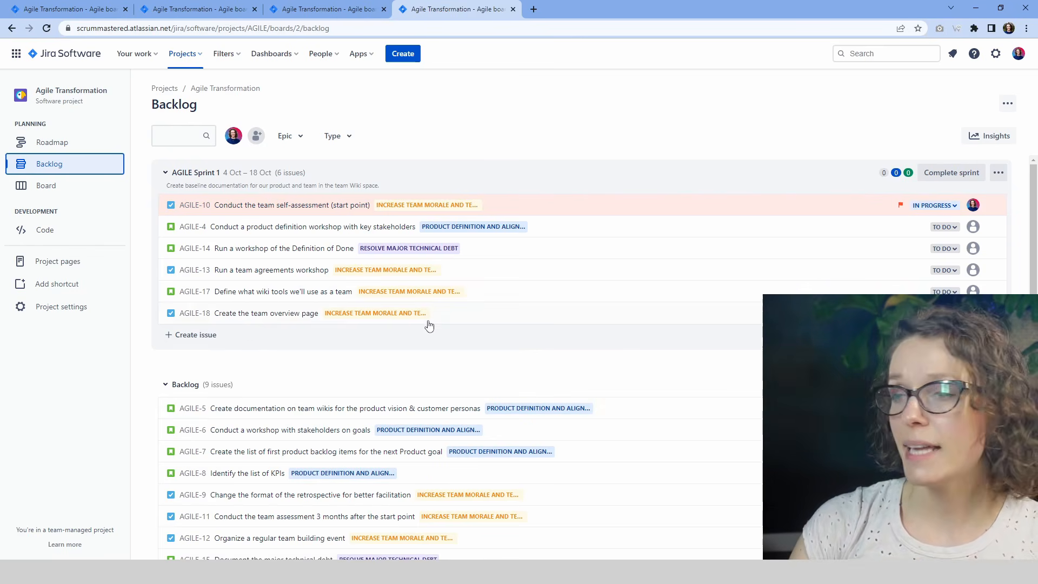
pyautogui.scroll(-2, 419, 503)
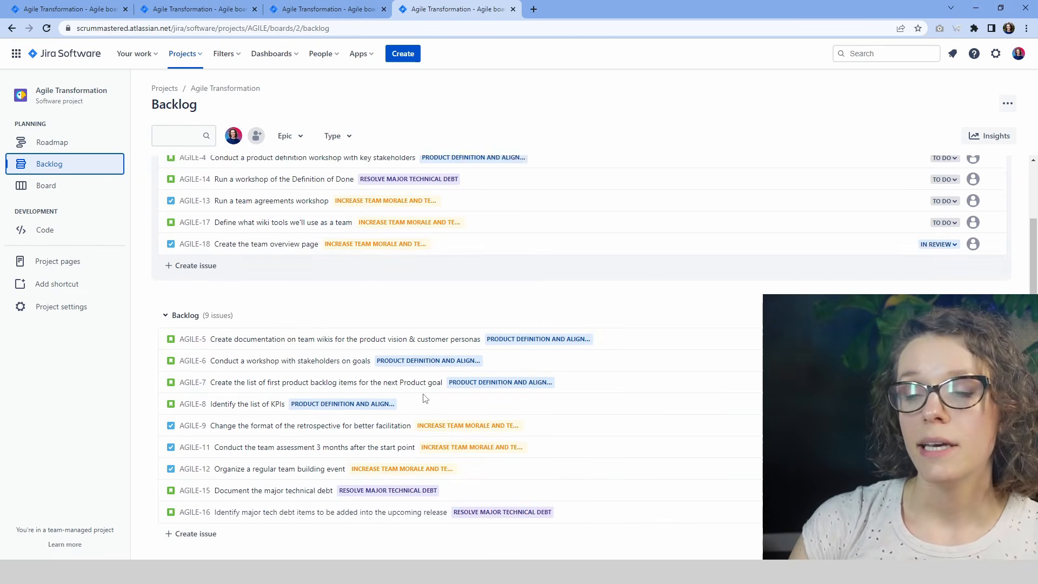
pyautogui.scroll(2, 417, 324)
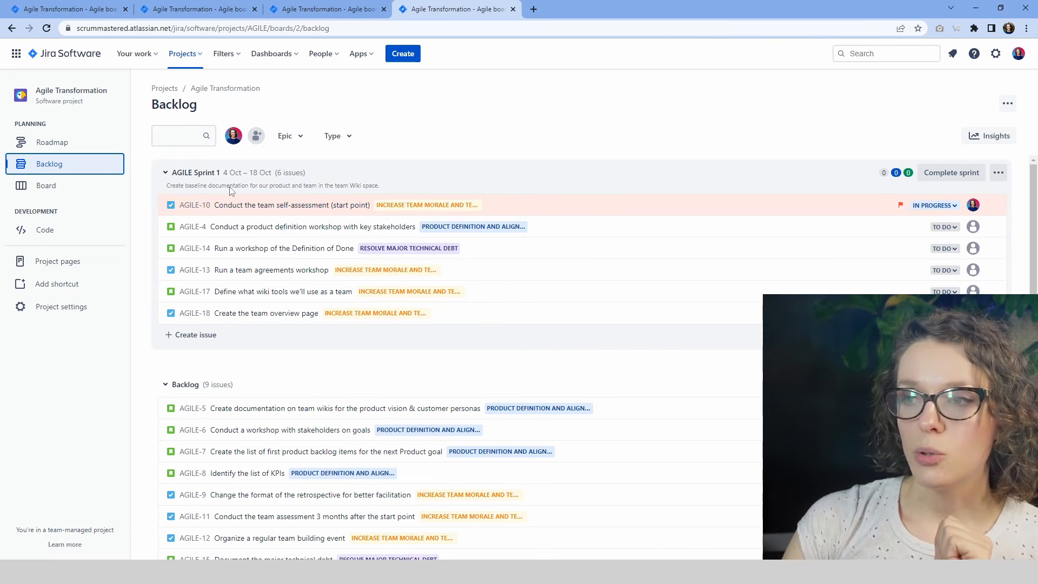
pyautogui.click(65, 190)
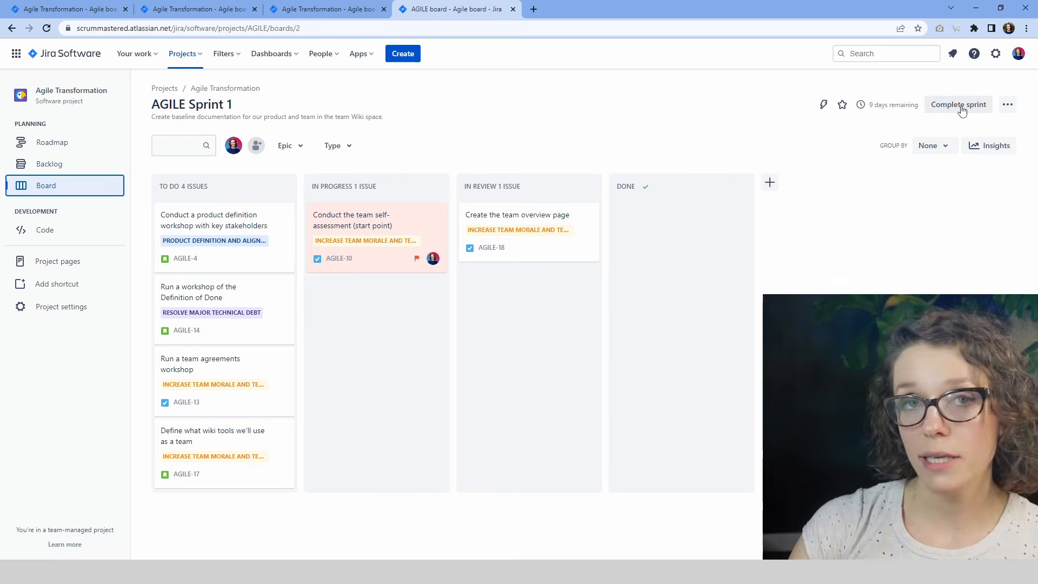
# - Review the remaining time and the completed and open issues in the dialog for completing AGILE Sprint 1
pyautogui.moveTo(869, 105); pyautogui.dragTo(899, 104)
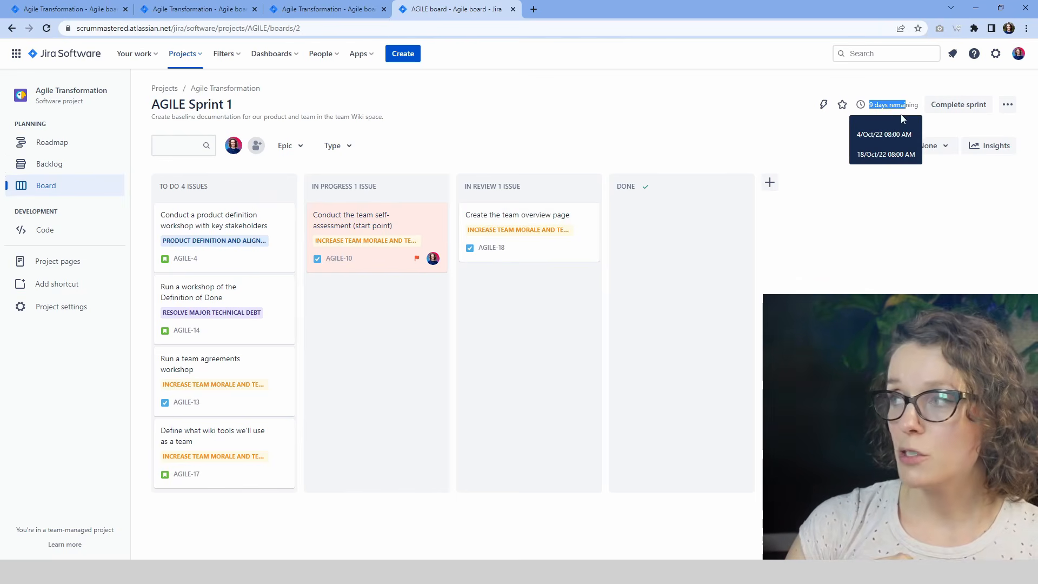
pyautogui.click(947, 105)
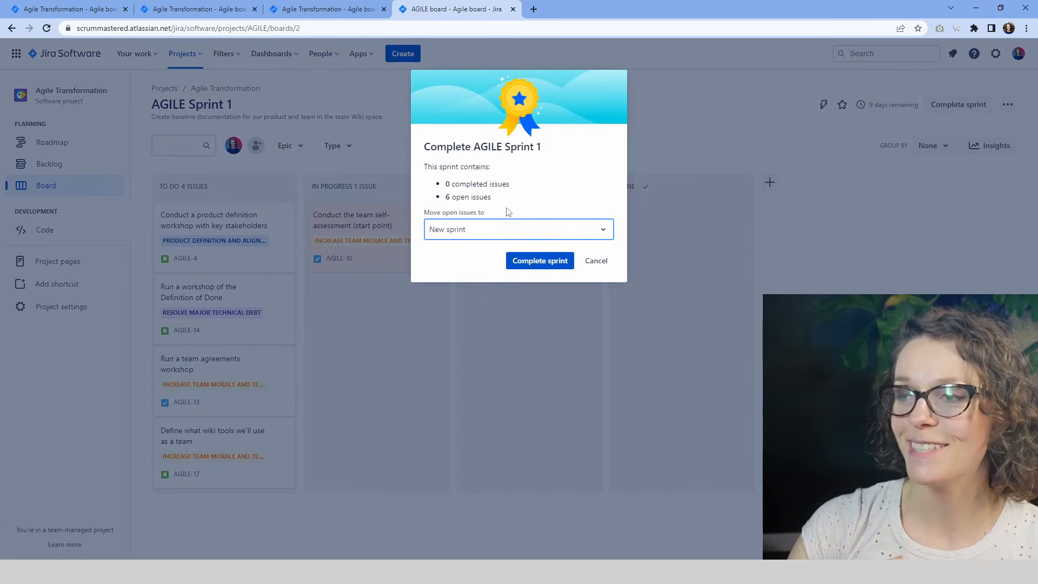
pyautogui.moveTo(426, 146); pyautogui.dragTo(555, 154)
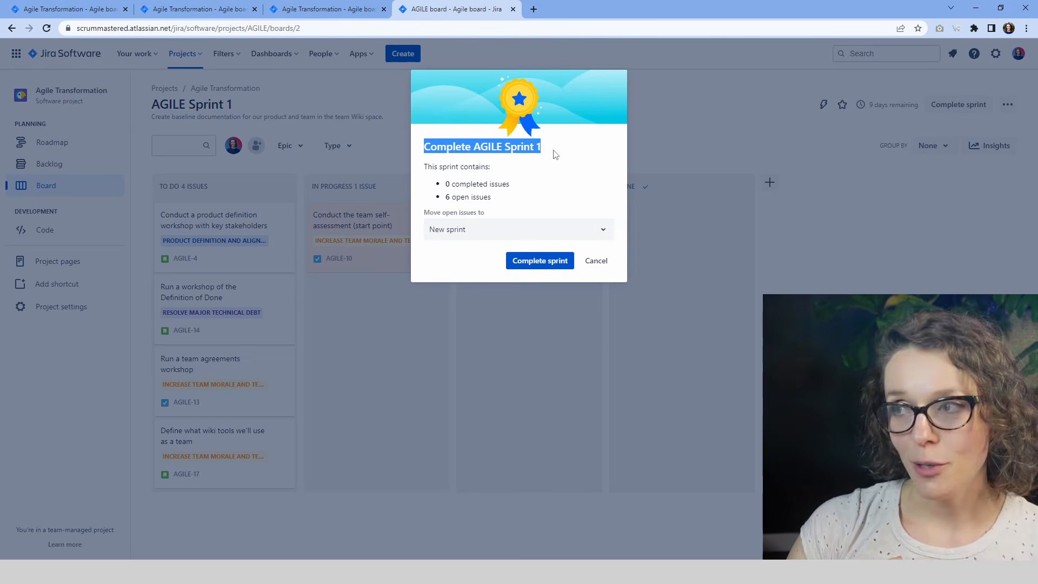
pyautogui.click(434, 177)
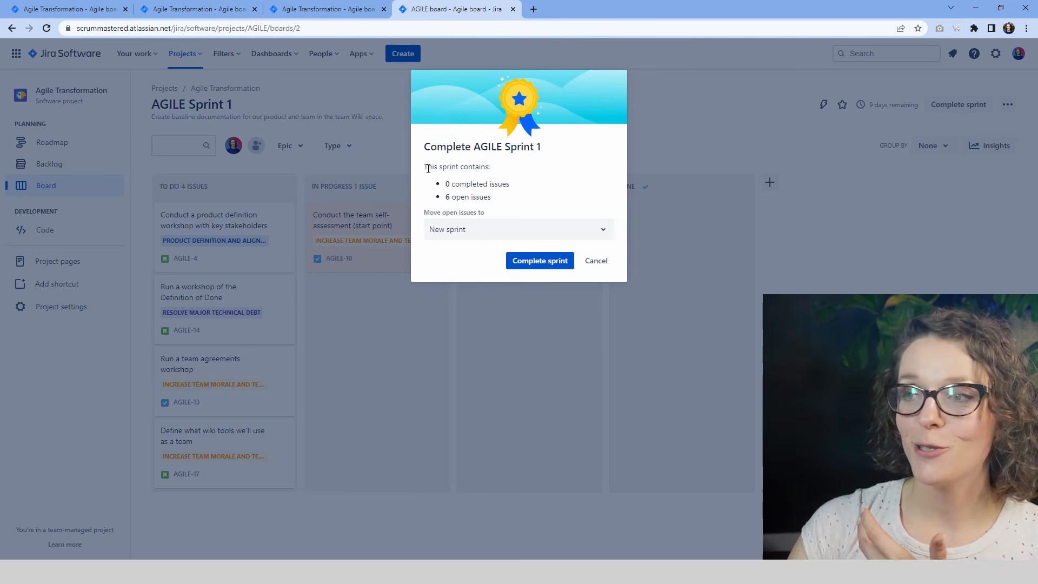
pyautogui.moveTo(427, 168); pyautogui.dragTo(510, 174)
pyautogui.click(481, 177)
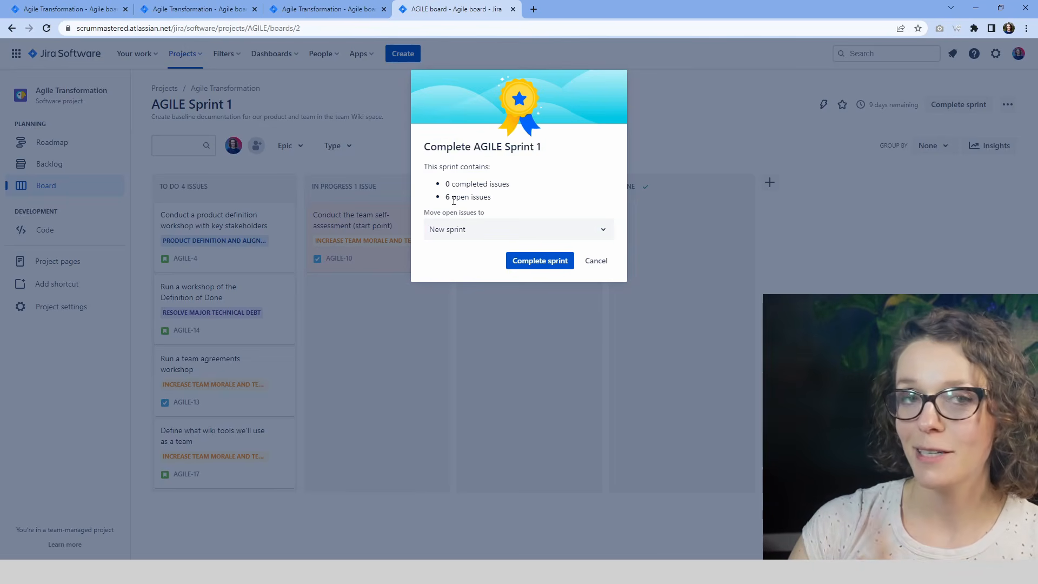
pyautogui.moveTo(426, 171); pyautogui.dragTo(519, 194)
pyautogui.click(489, 188)
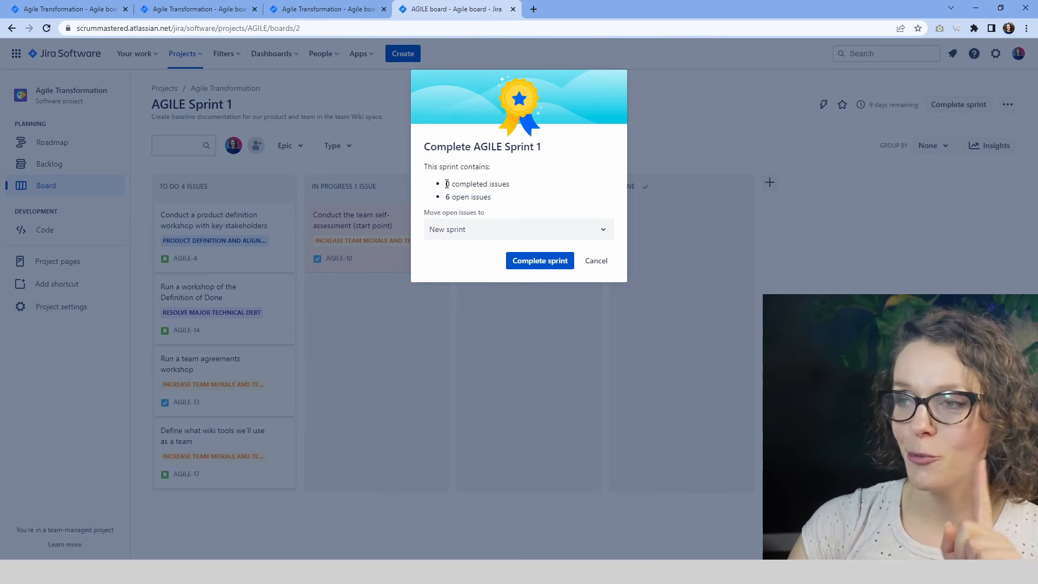
pyautogui.moveTo(446, 184); pyautogui.dragTo(515, 183)
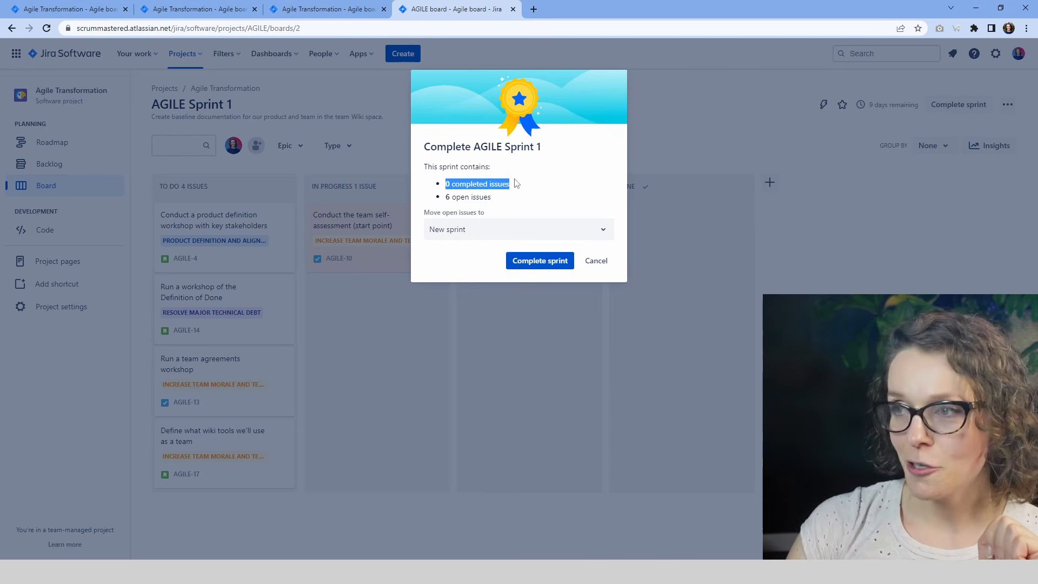
pyautogui.moveTo(446, 196); pyautogui.dragTo(527, 198)
pyautogui.click(528, 198)
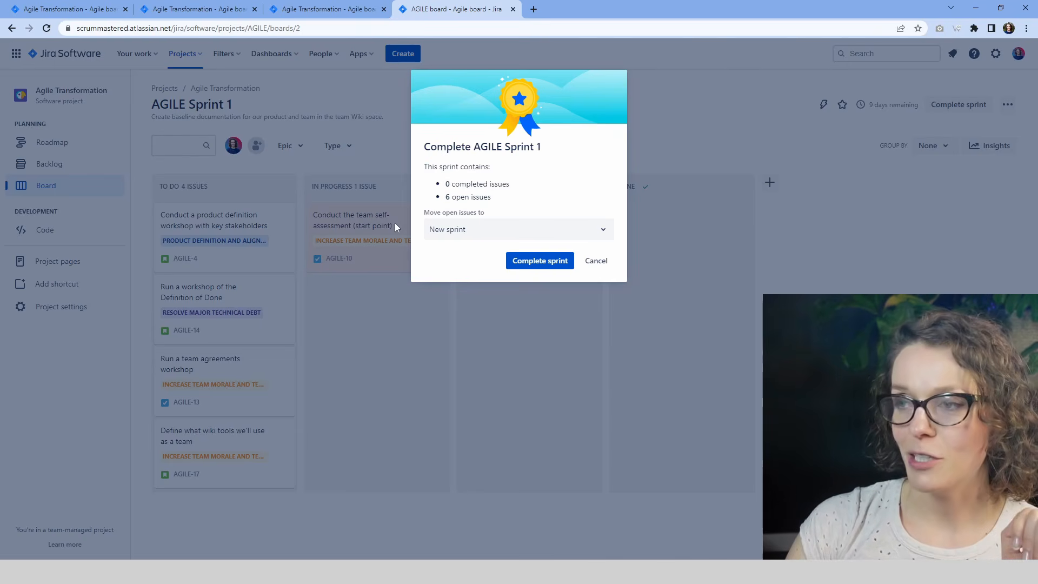
# - Check where open issues can be moved when completing the sprint, and leave the sprint uncompleted
pyautogui.moveTo(433, 218); pyautogui.dragTo(494, 212)
pyautogui.click(584, 231)
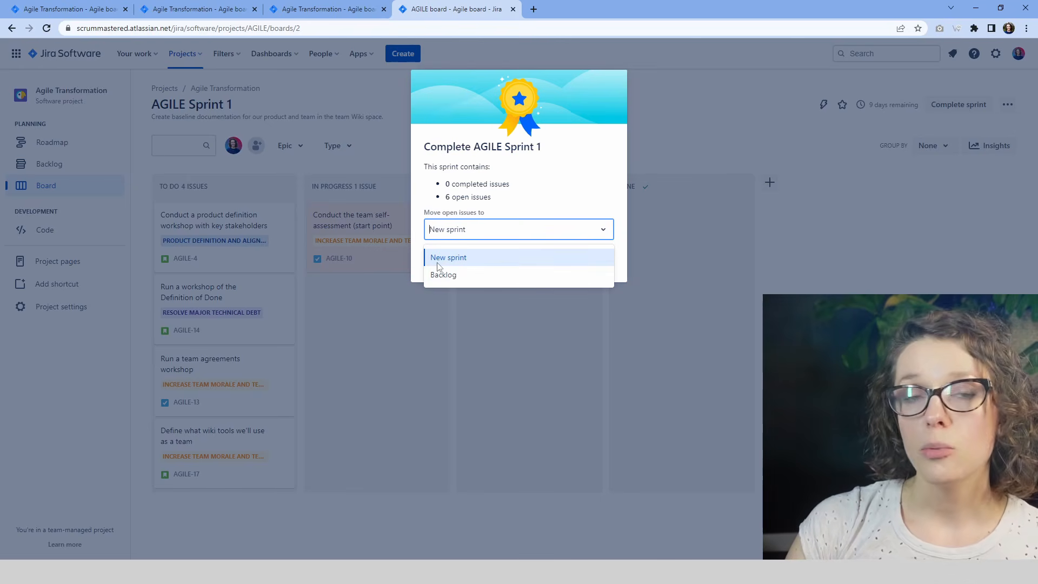
pyautogui.click(522, 139)
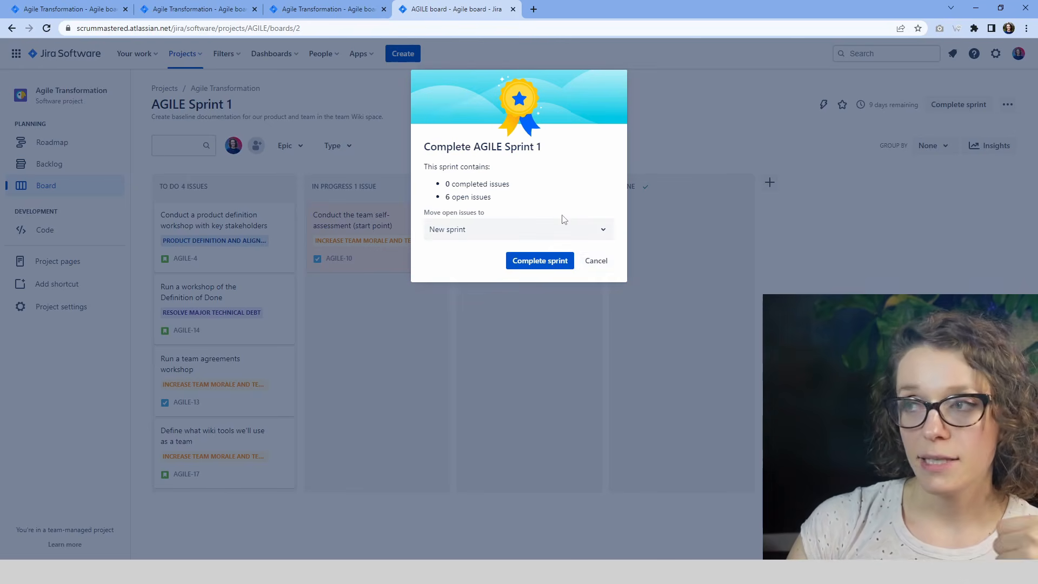
pyautogui.click(600, 260)
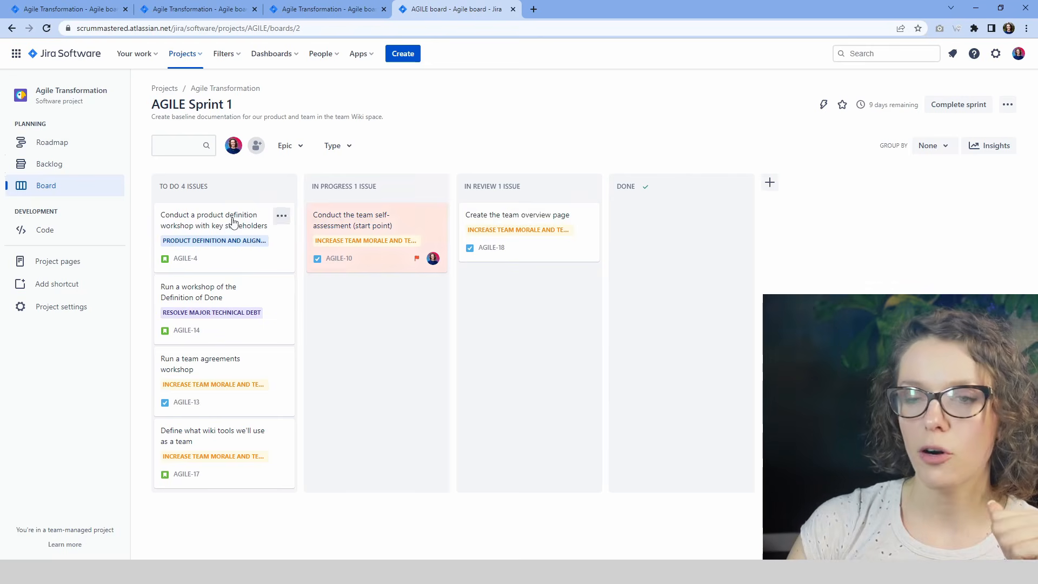
# - Create a second sprint in the backlog and move AGILE-5, AGILE-6 and AGILE-7 into it
pyautogui.click(66, 171)
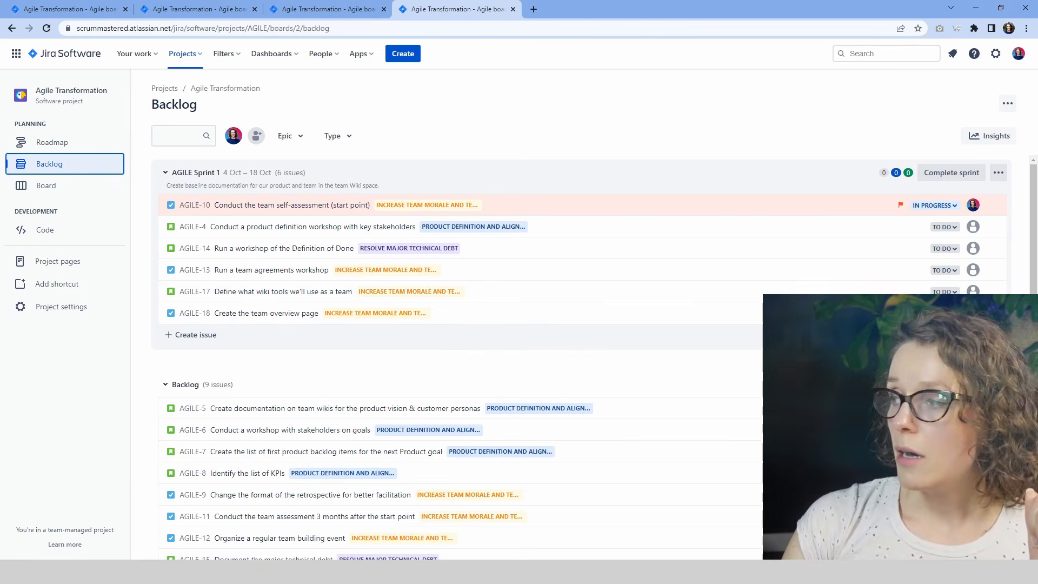
pyautogui.click(978, 385)
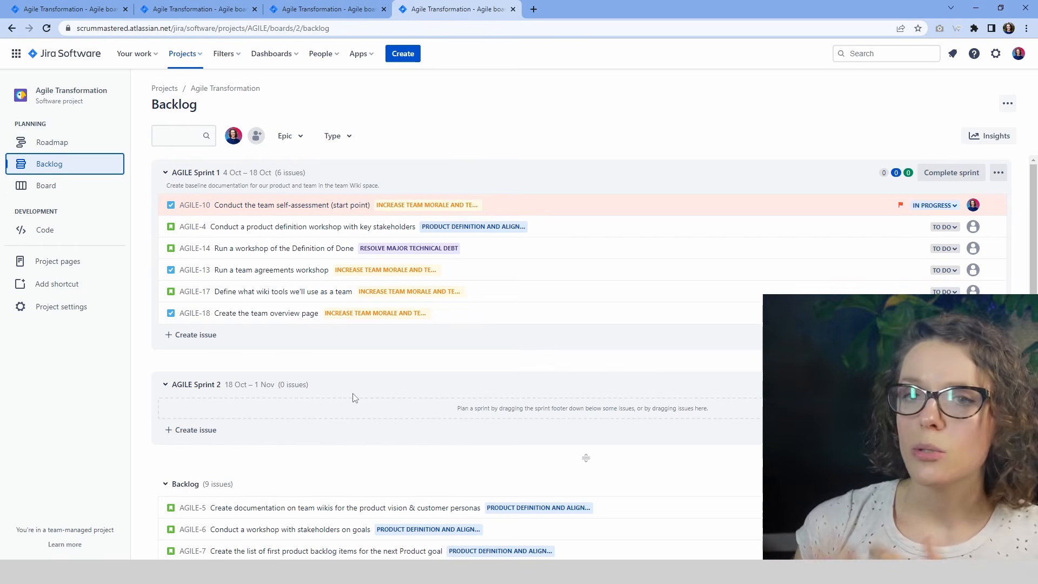
pyautogui.scroll(-3, 355, 397)
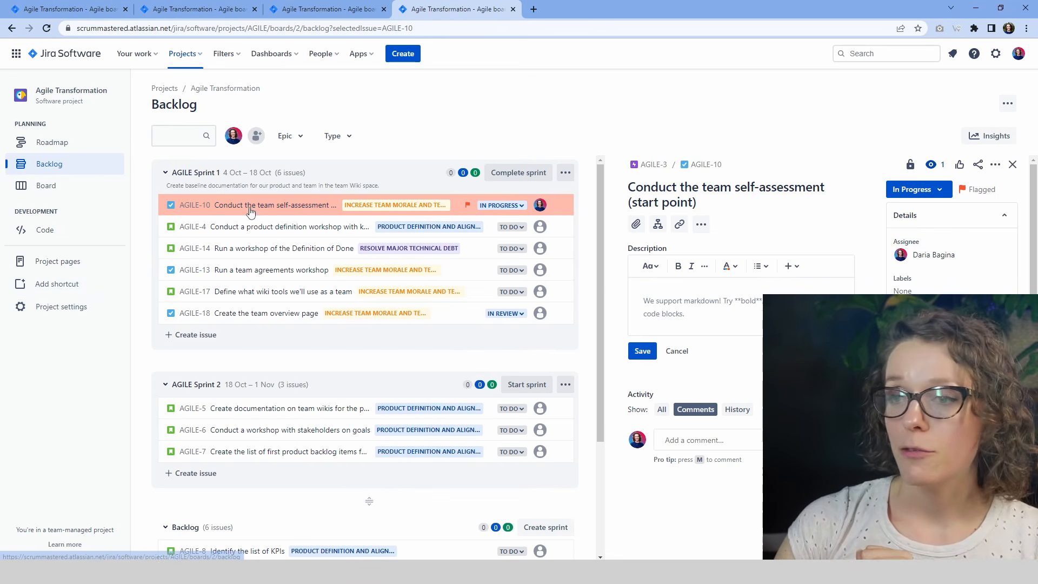
# - Open the issue "Conduct a product definition workshop with key stakeholders" and check its epic link options without changing the epic
pyautogui.click(242, 236)
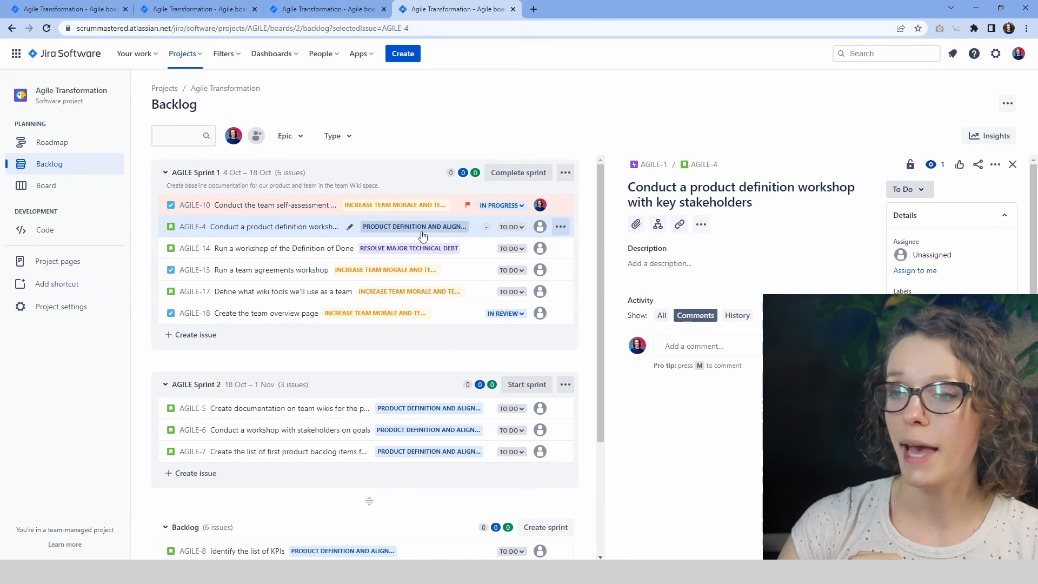
pyautogui.click(378, 230)
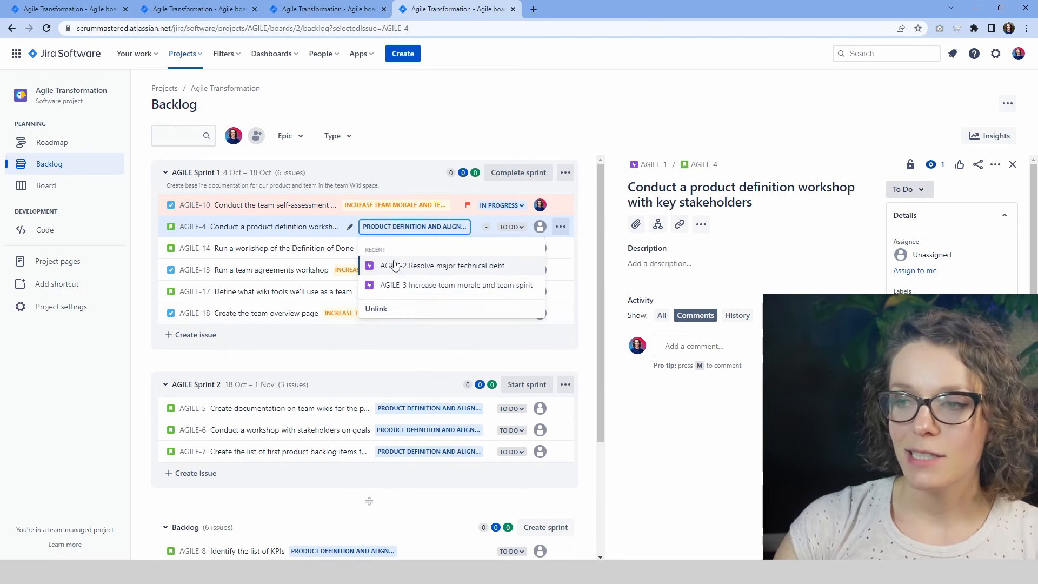
pyautogui.click(400, 231)
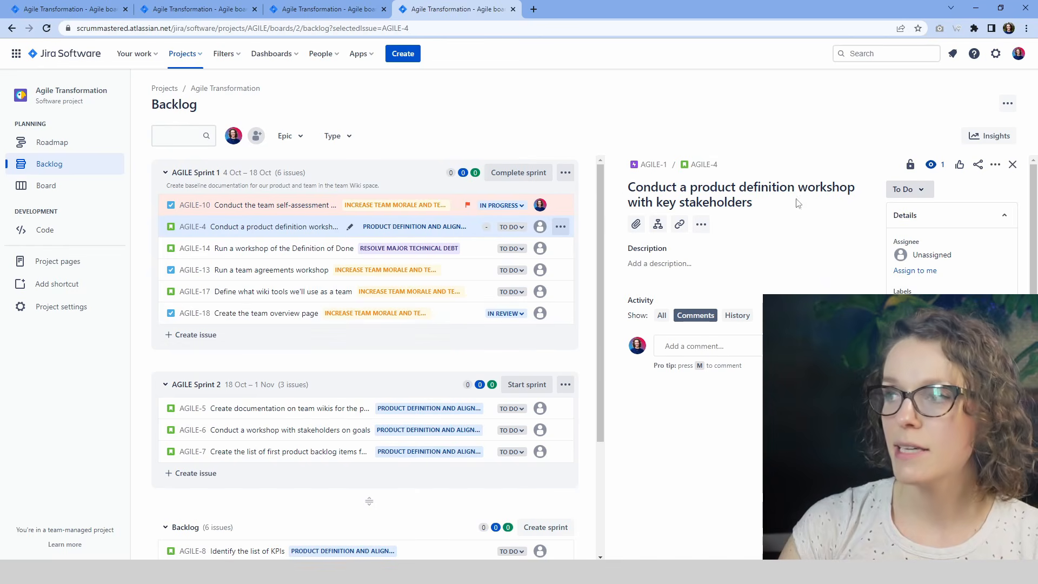
# - Examine the findings, deliverables and child issues of the issue's parent epic, and close the issue details
pyautogui.click(652, 165)
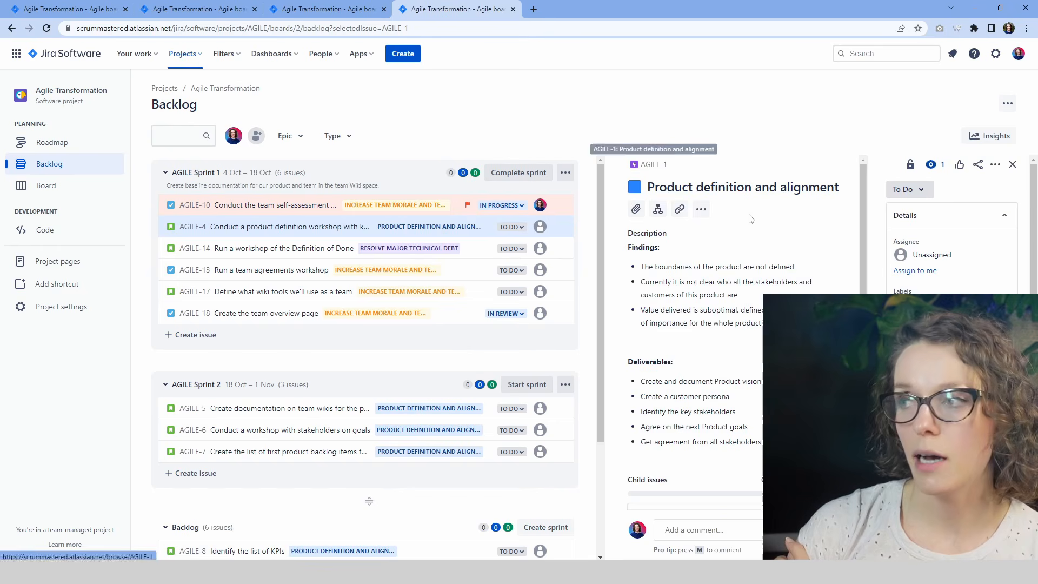
pyautogui.scroll(-3, 727, 262)
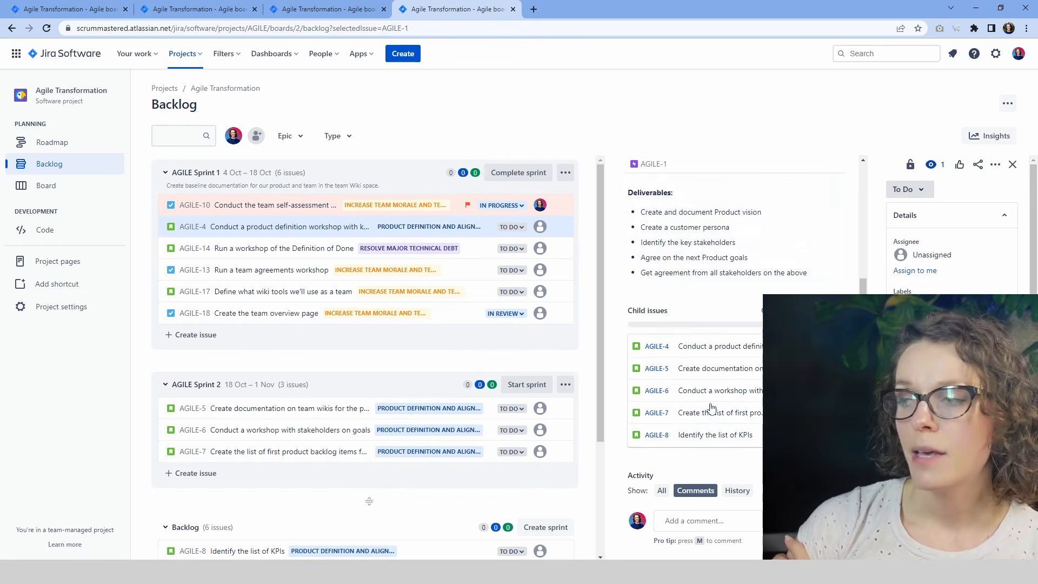
pyautogui.scroll(3, 732, 239)
pyautogui.scroll(-4, 730, 303)
pyautogui.scroll(3, 721, 352)
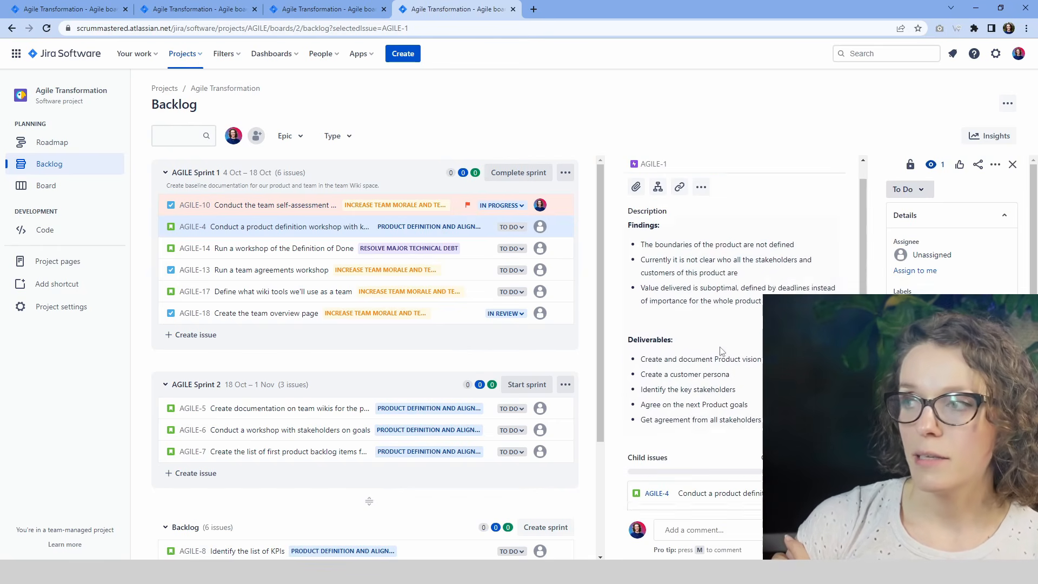
pyautogui.click(1012, 165)
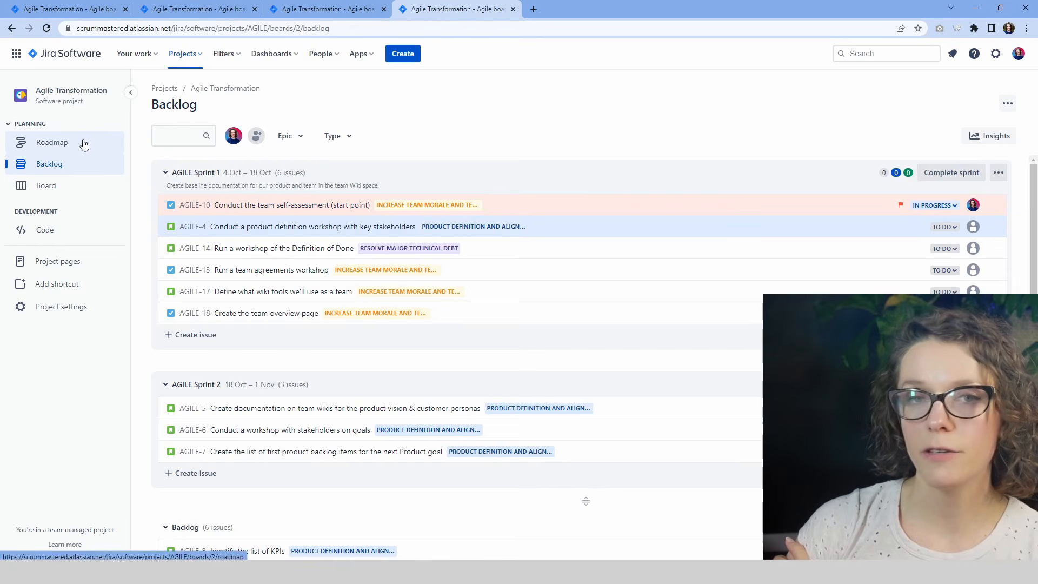
# - Review the child issues, sprint scheduling and progress of all three epics on the roadmap, and collapse the epics again
pyautogui.click(84, 143)
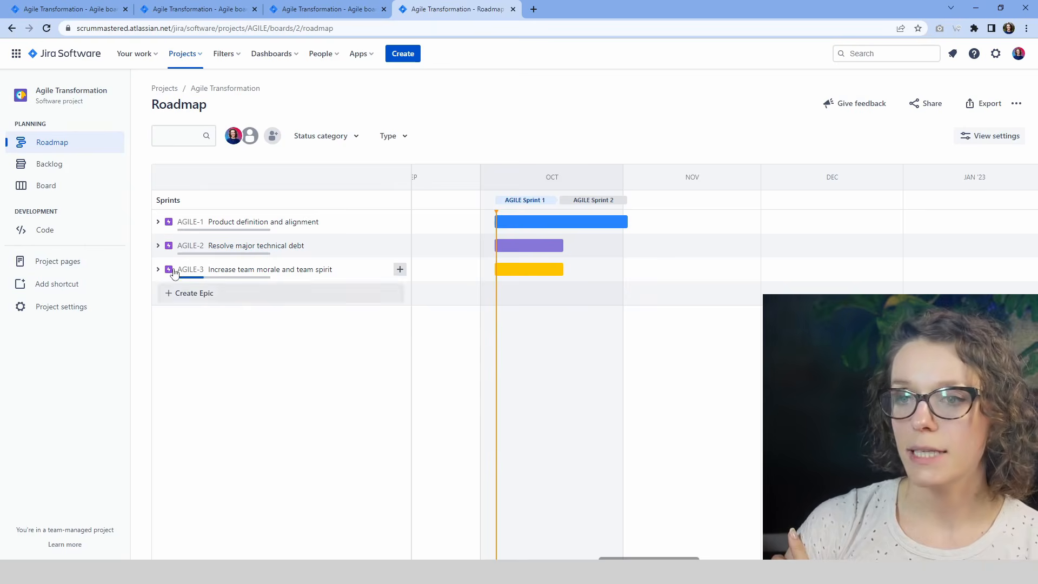
pyautogui.click(158, 222)
pyautogui.click(158, 332)
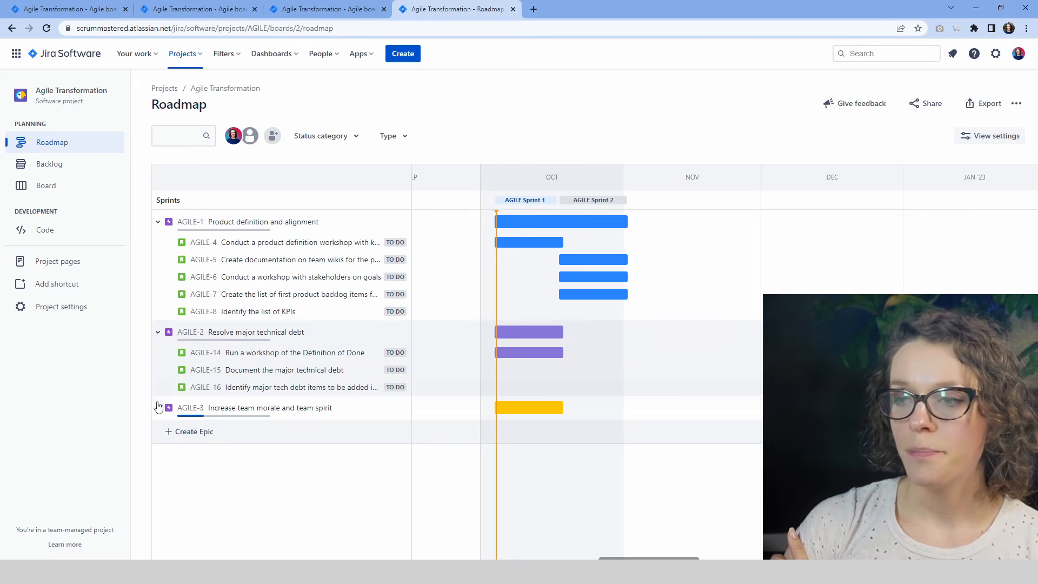
pyautogui.click(158, 408)
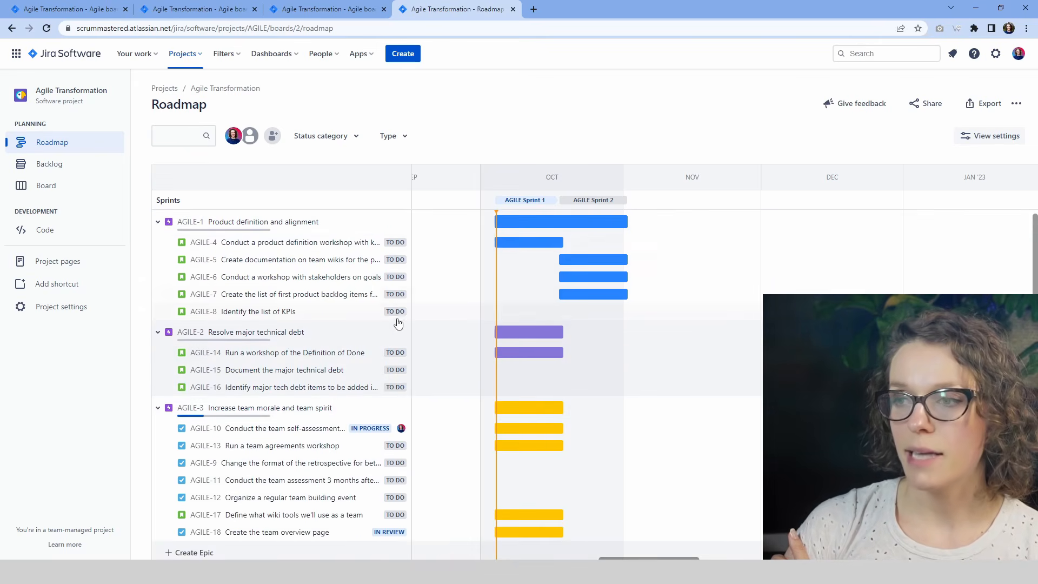
pyautogui.scroll(-1, 388, 396)
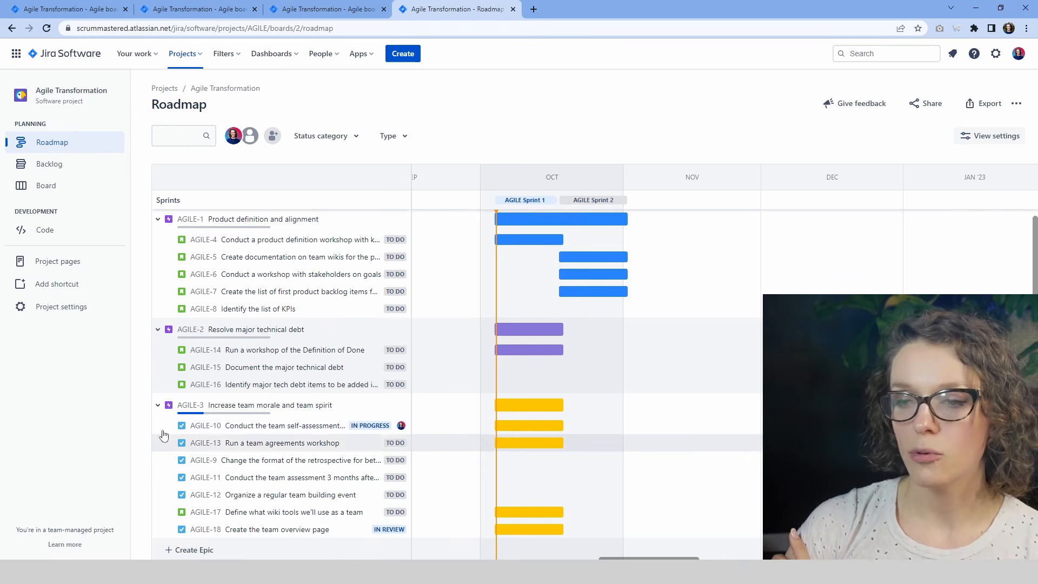
pyautogui.moveTo(181, 416)
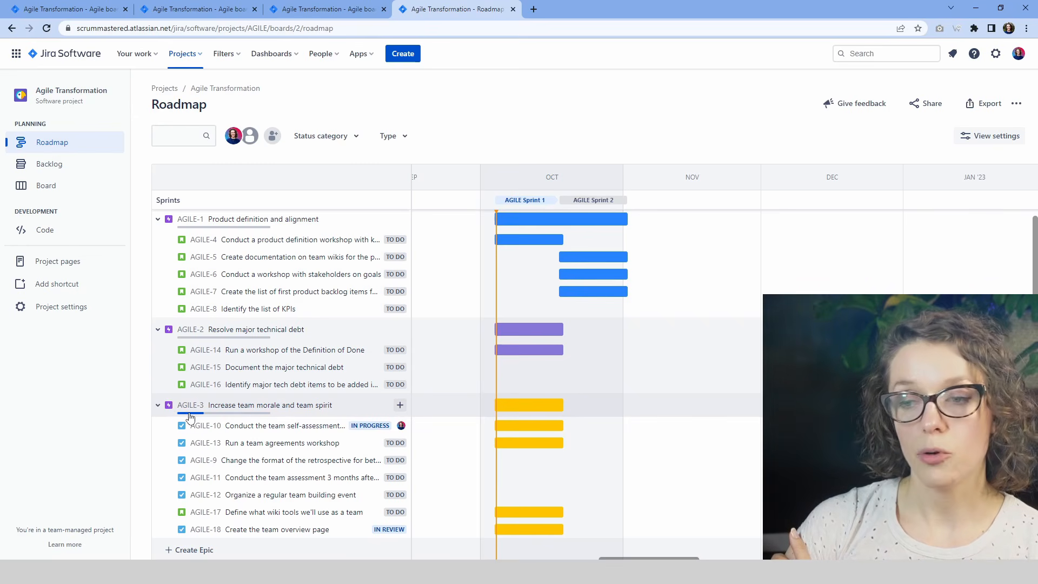
pyautogui.click(158, 405)
pyautogui.click(158, 332)
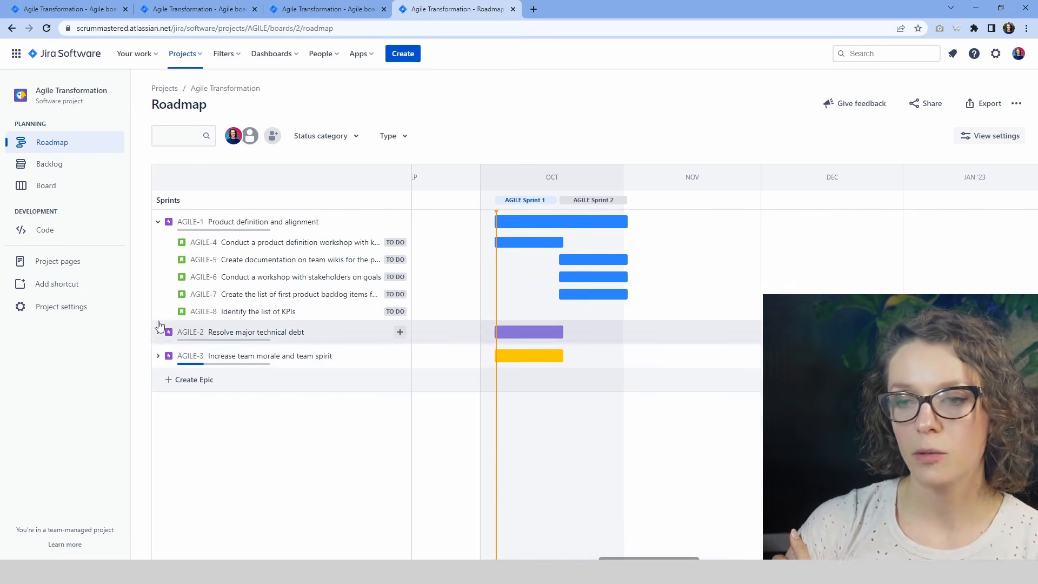
pyautogui.click(158, 221)
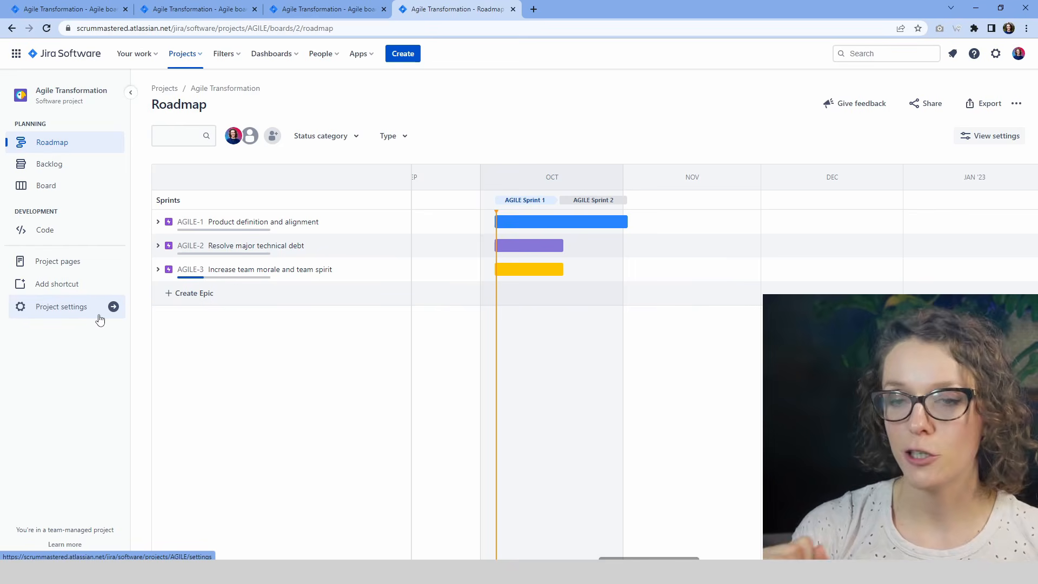
# - Enable the Reports and Releases features and disable the Code feature in the project settings
pyautogui.click(61, 314)
pyautogui.click(50, 267)
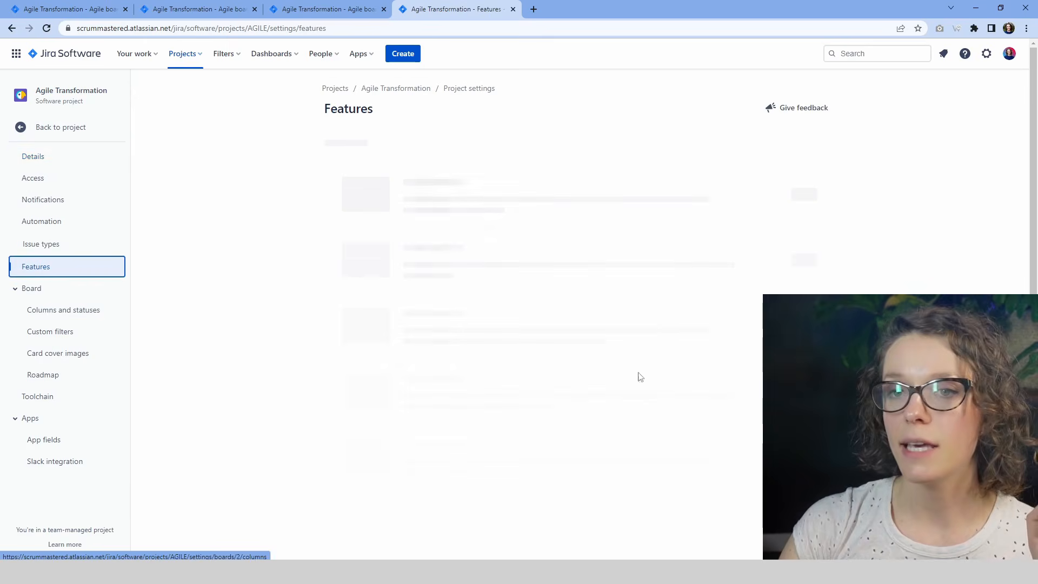
pyautogui.scroll(-6, 646, 322)
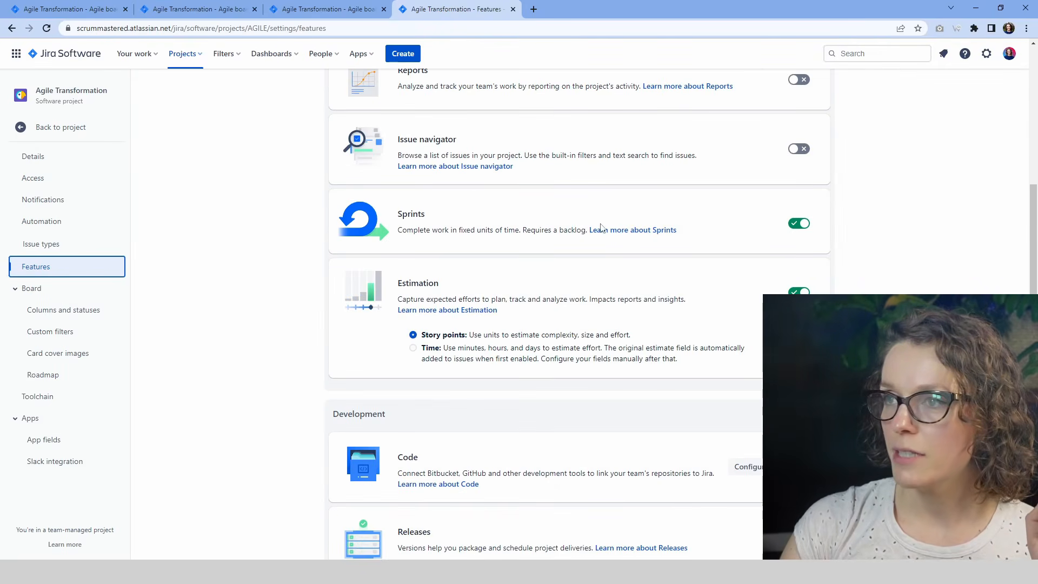
pyautogui.scroll(1, 627, 284)
pyautogui.scroll(4, 626, 301)
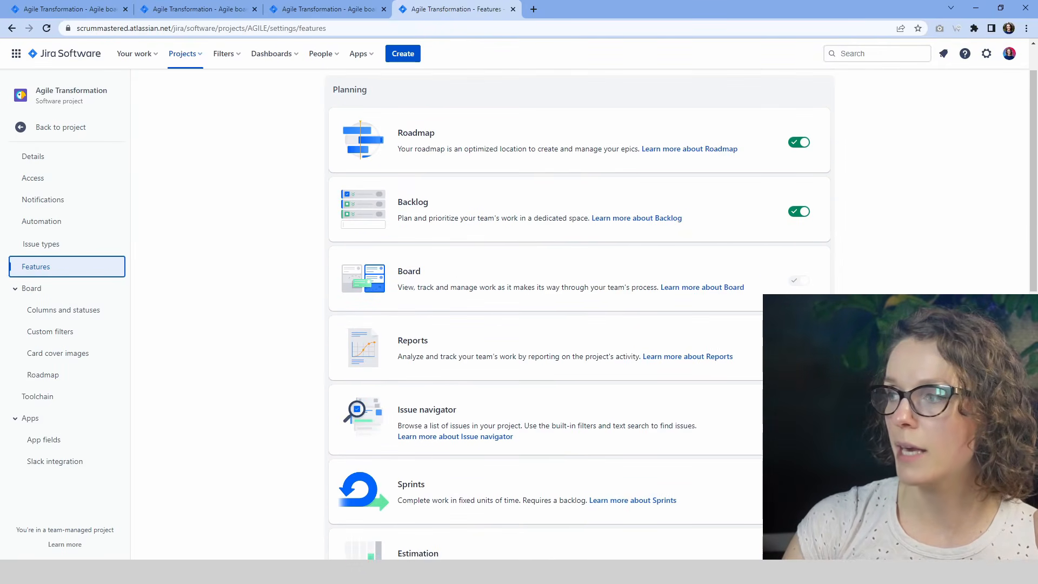
pyautogui.scroll(-9, 598, 373)
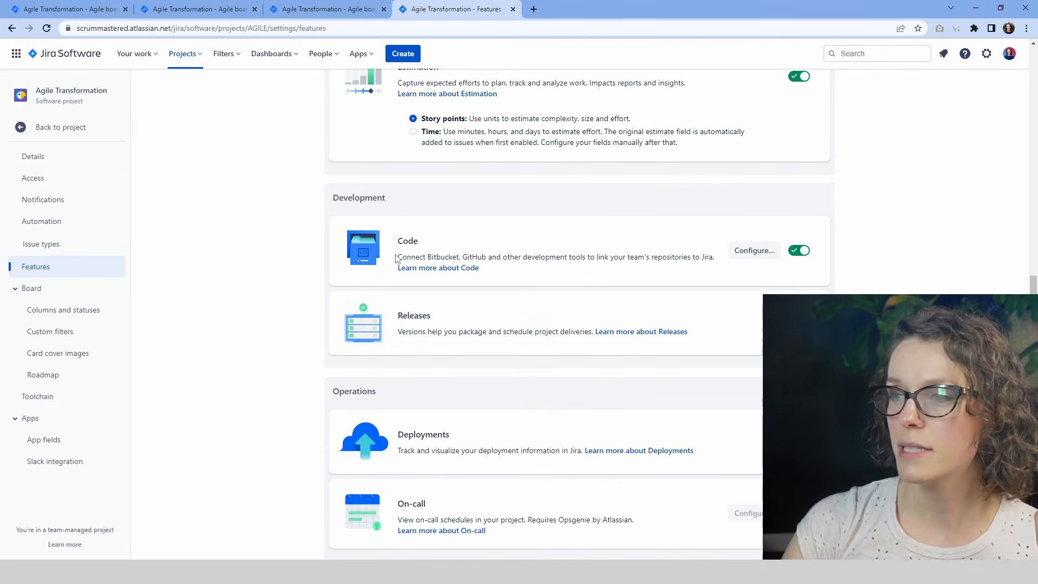
pyautogui.click(803, 251)
pyautogui.scroll(9, 665, 357)
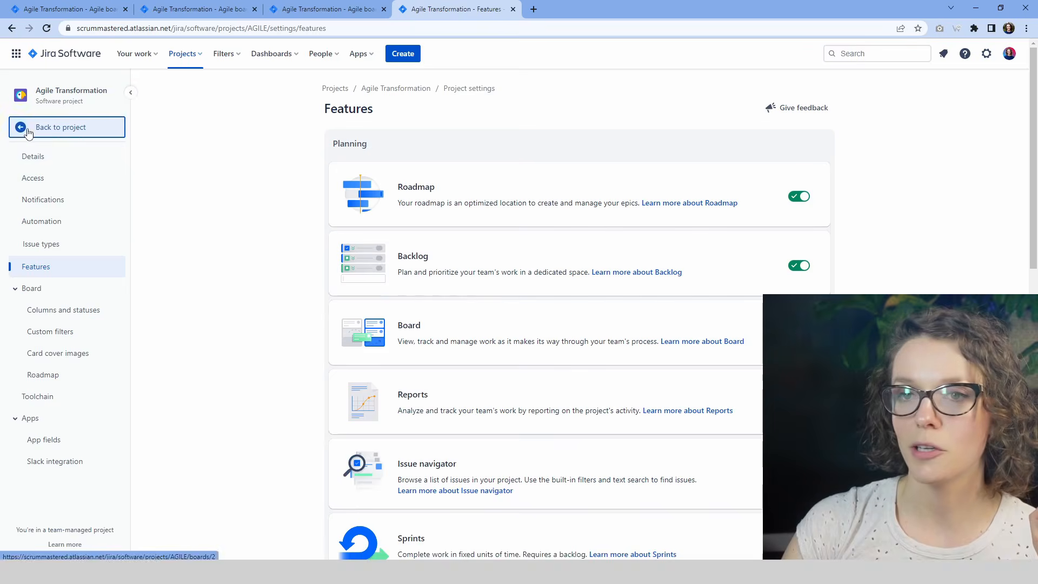
# - Return to the project from its settings and open the Releases page
pyautogui.click(54, 127)
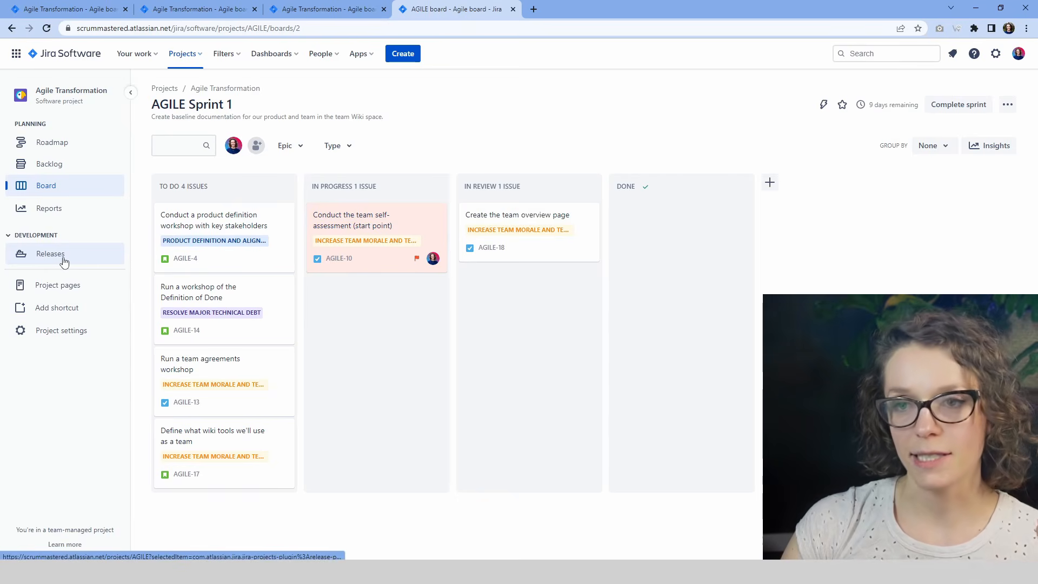
pyautogui.click(64, 262)
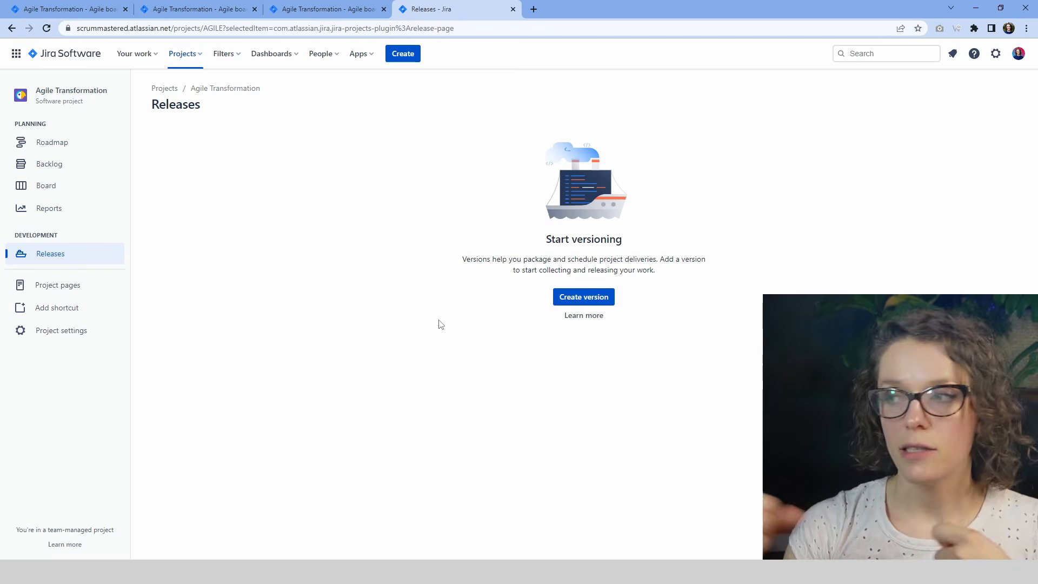
# - Start a new version named Release 1.0 with the description "Create the baseline for future Agile transformation"
pyautogui.click(574, 297)
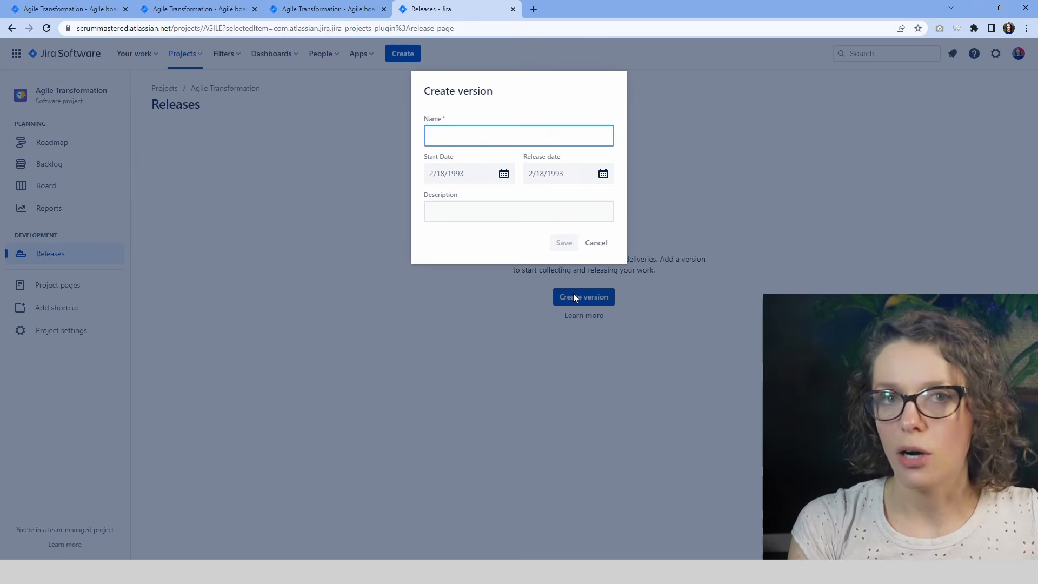
pyautogui.write('Release 1.0')
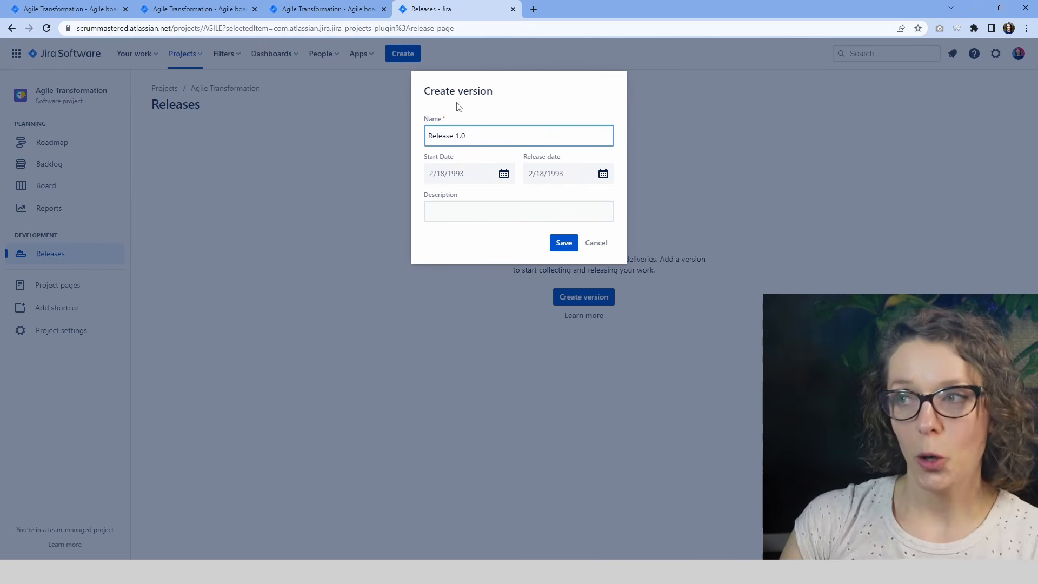
pyautogui.click(469, 174)
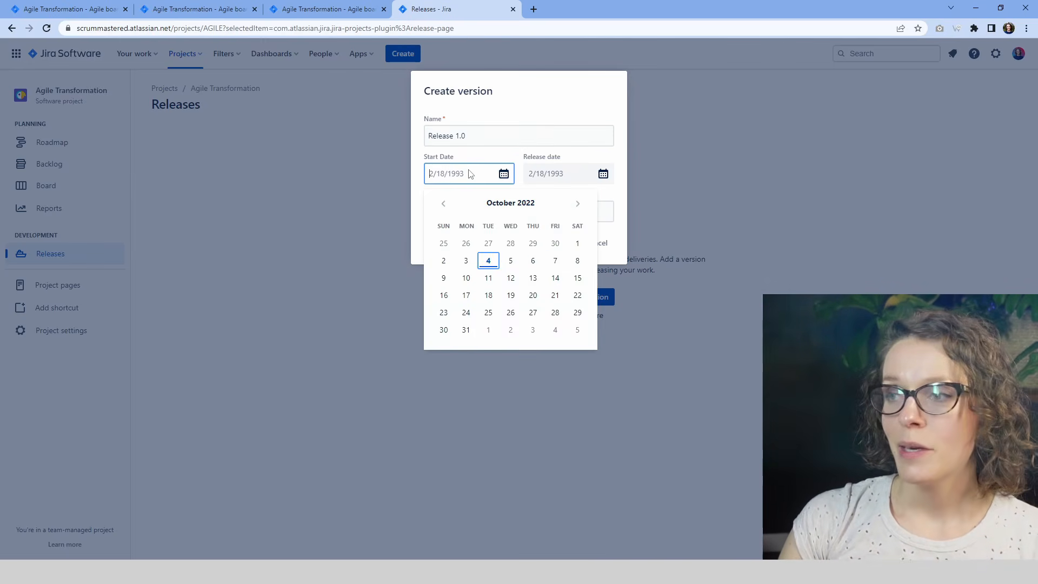
pyautogui.click(472, 211)
pyautogui.write('Create the baseline for future Agile transformation')
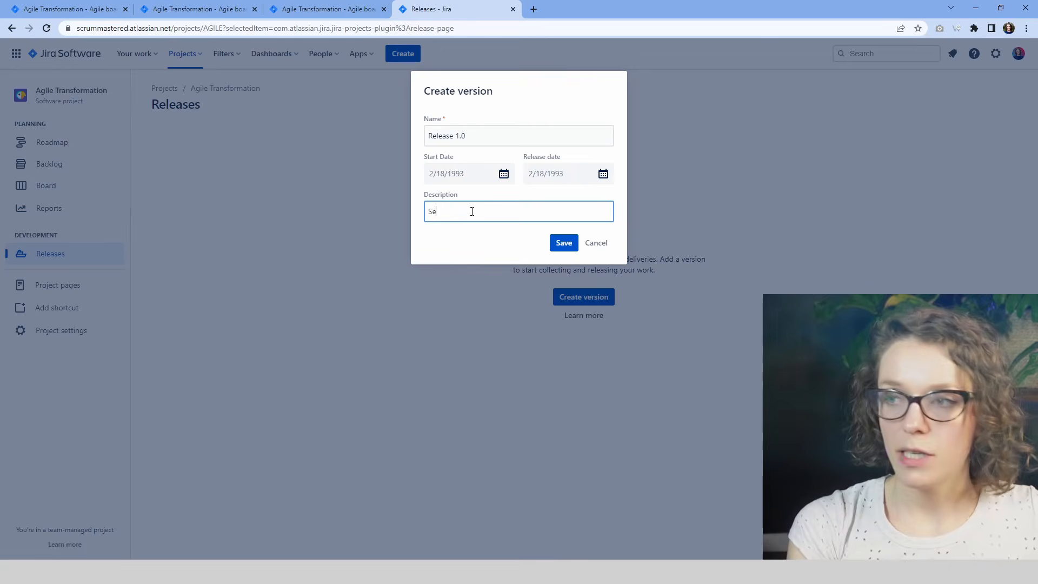
# - Set the version's start date to 10/4/2022 and its release date to 12/24/2022, and save it
pyautogui.click(466, 176)
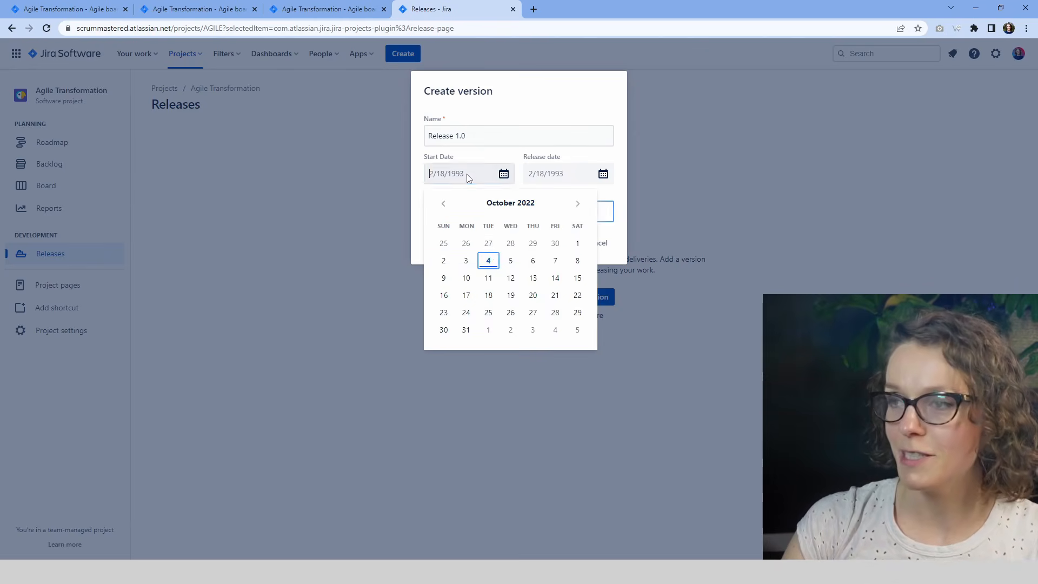
pyautogui.click(488, 260)
pyautogui.click(575, 178)
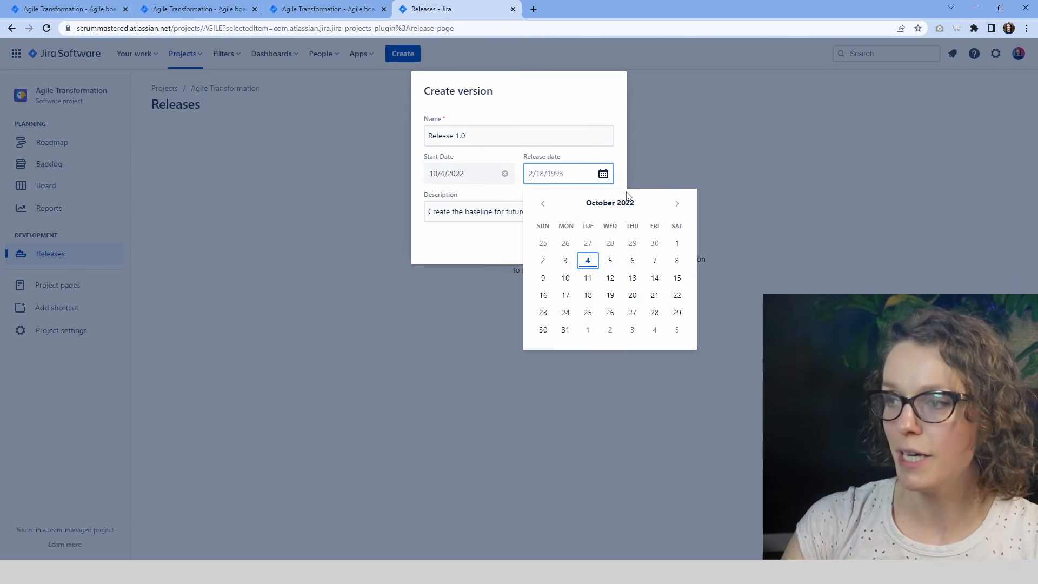
pyautogui.click(676, 204)
pyautogui.click(675, 204)
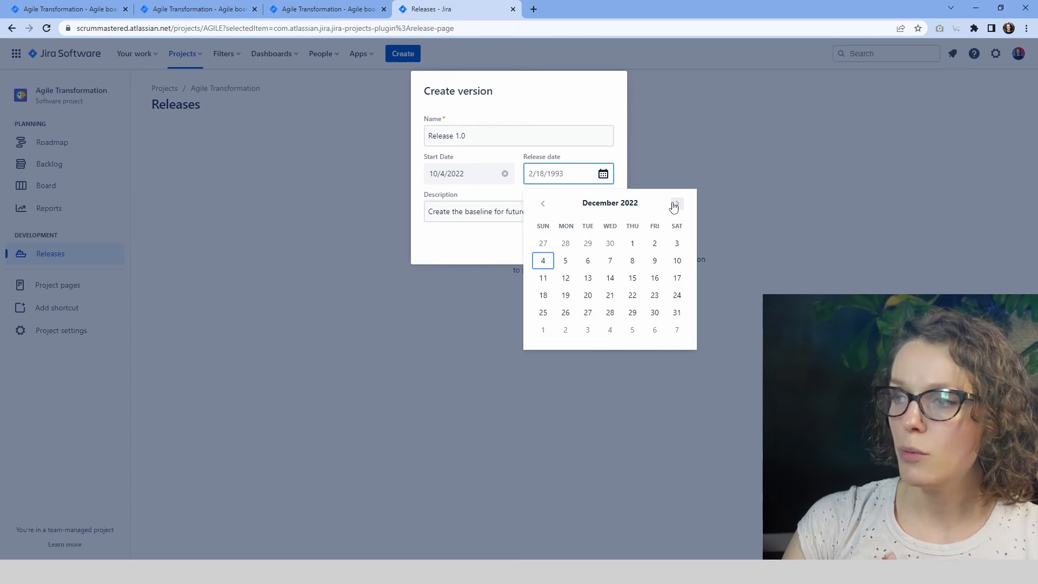
pyautogui.click(677, 297)
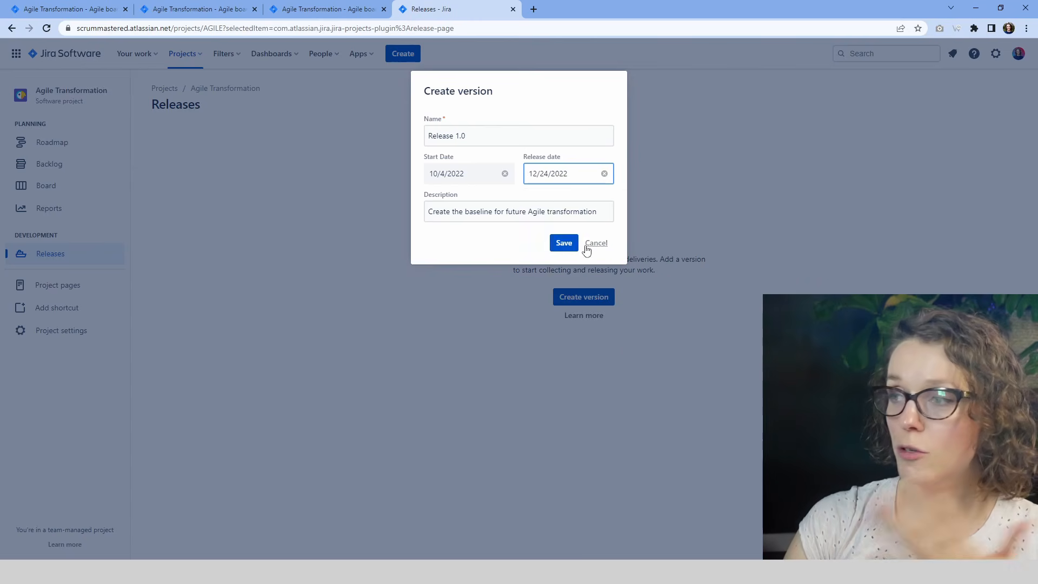
pyautogui.click(564, 241)
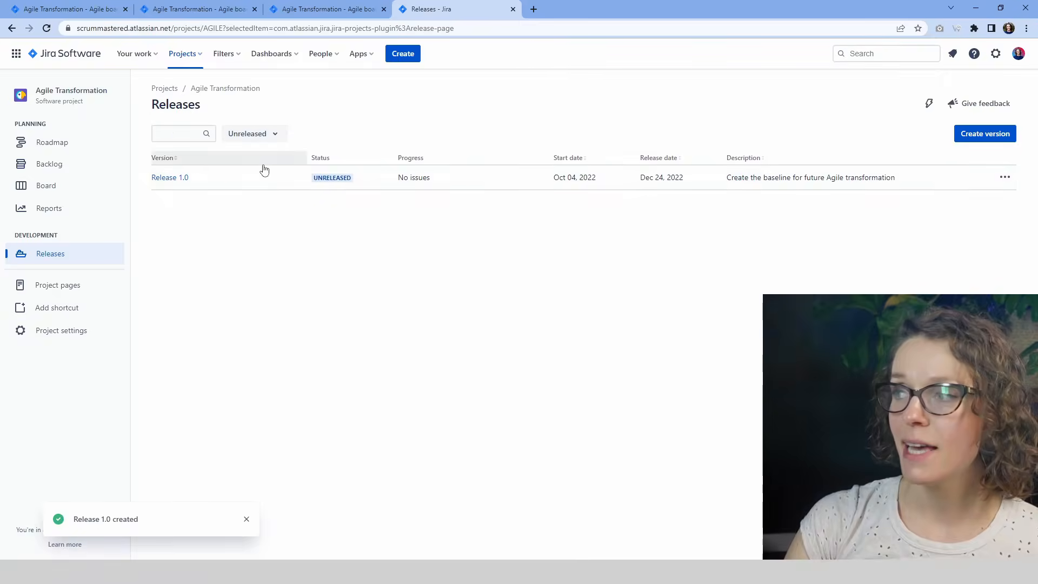
# - Check the details of Release 1.0, and turn on the Versions panel in the backlog
pyautogui.click(170, 179)
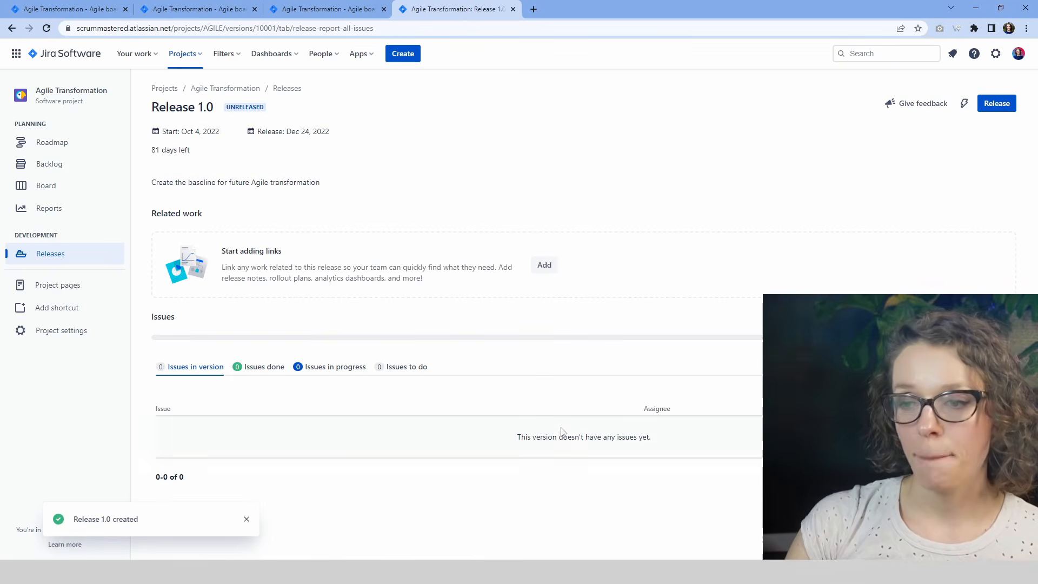
pyautogui.click(57, 165)
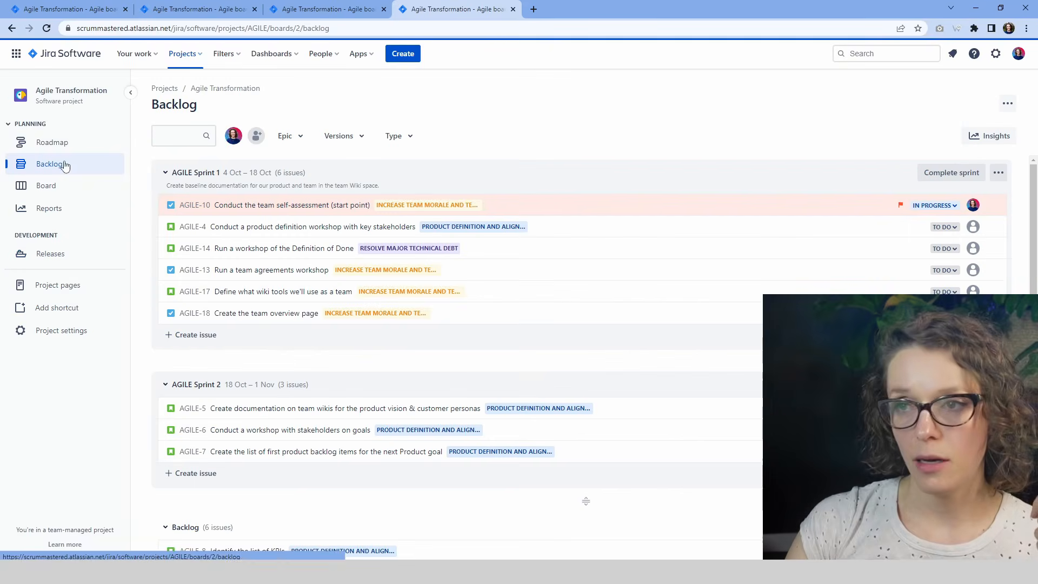
pyautogui.scroll(-3, 292, 411)
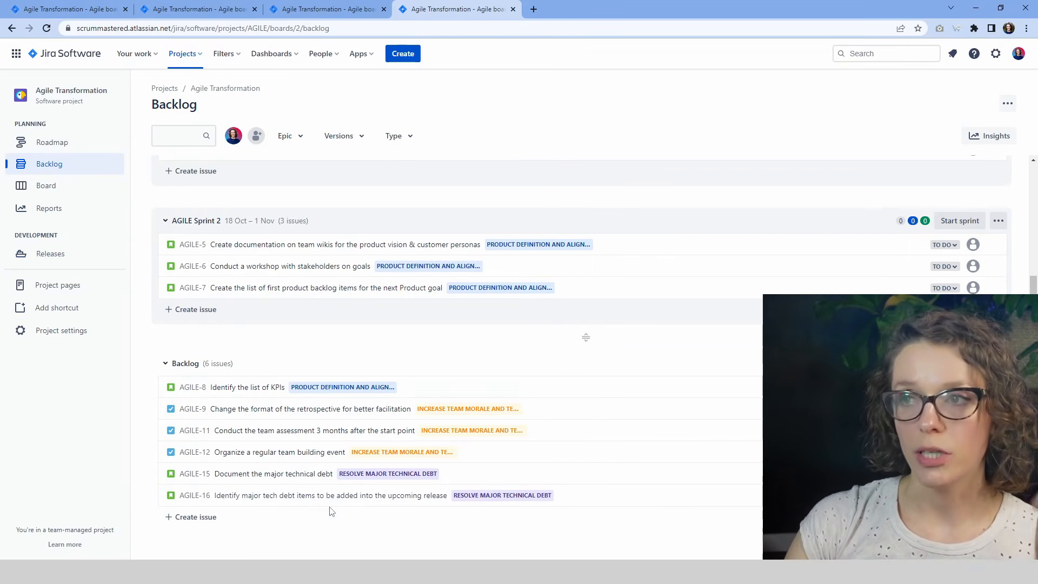
pyautogui.scroll(3, 331, 511)
pyautogui.click(342, 137)
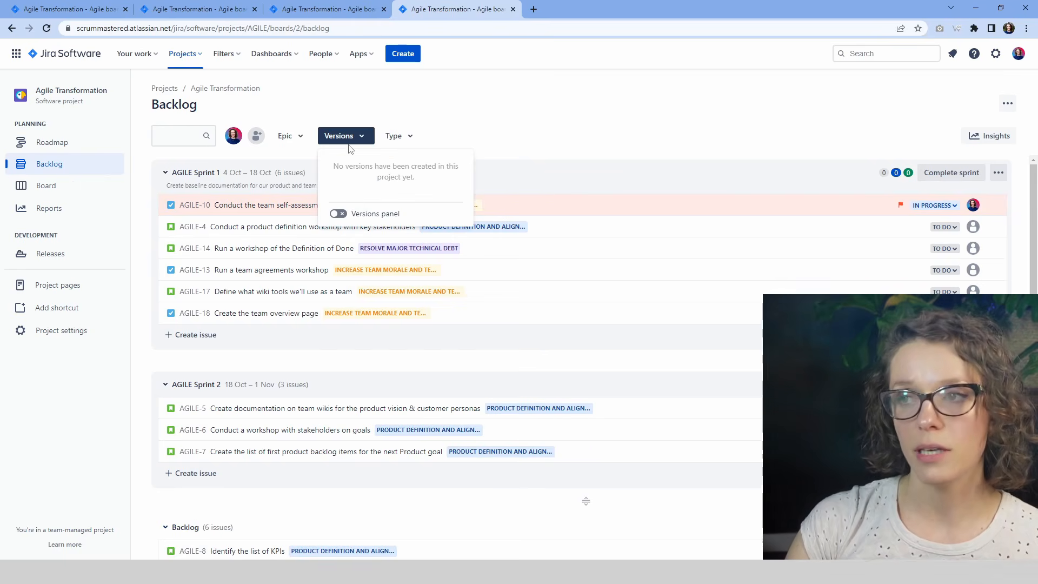
pyautogui.click(338, 213)
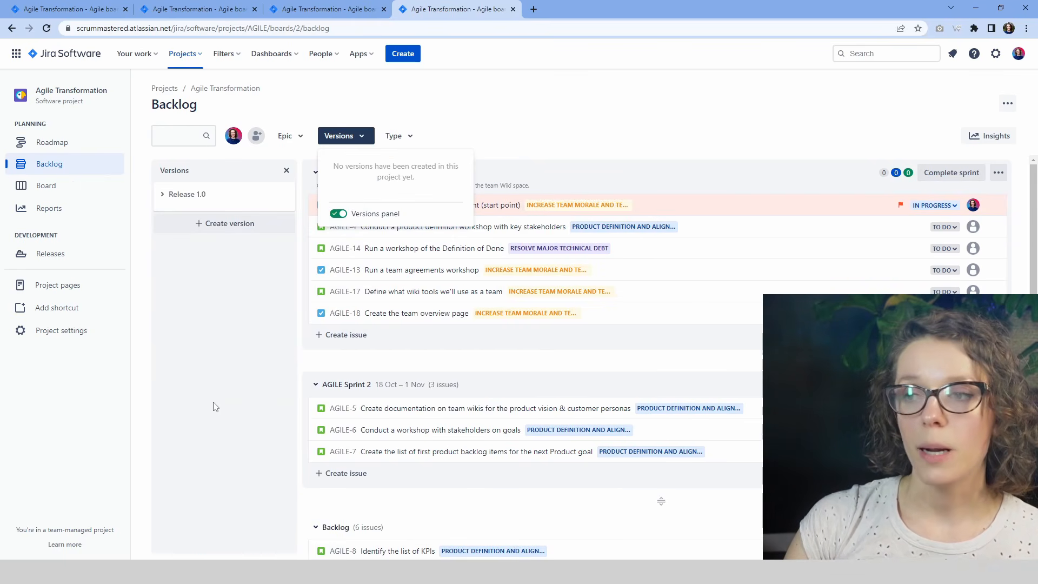
pyautogui.click(210, 340)
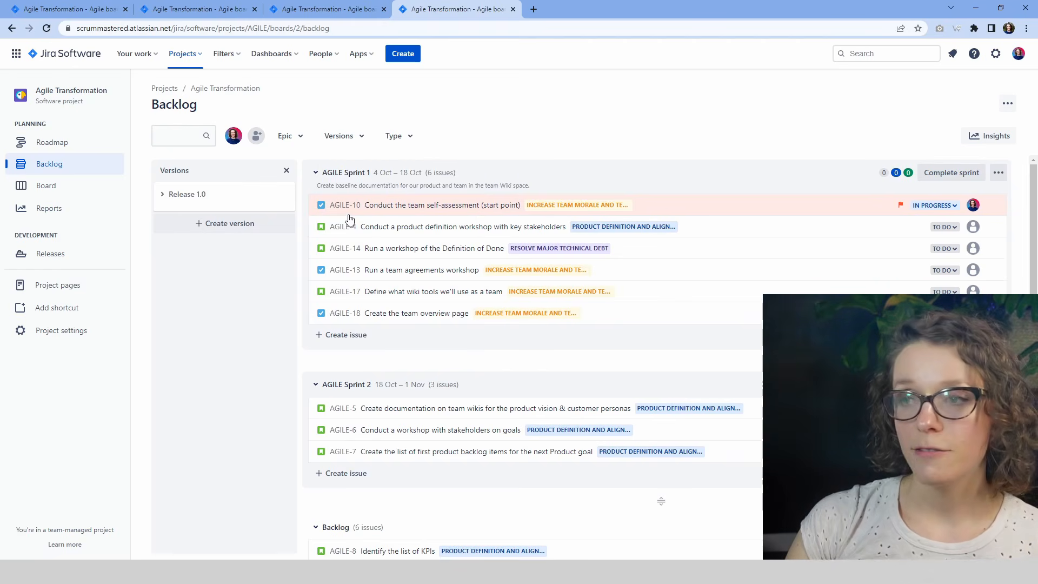
# - Assign all AGILE Sprint 1 issues to Release 1.0
pyautogui.click(306, 138)
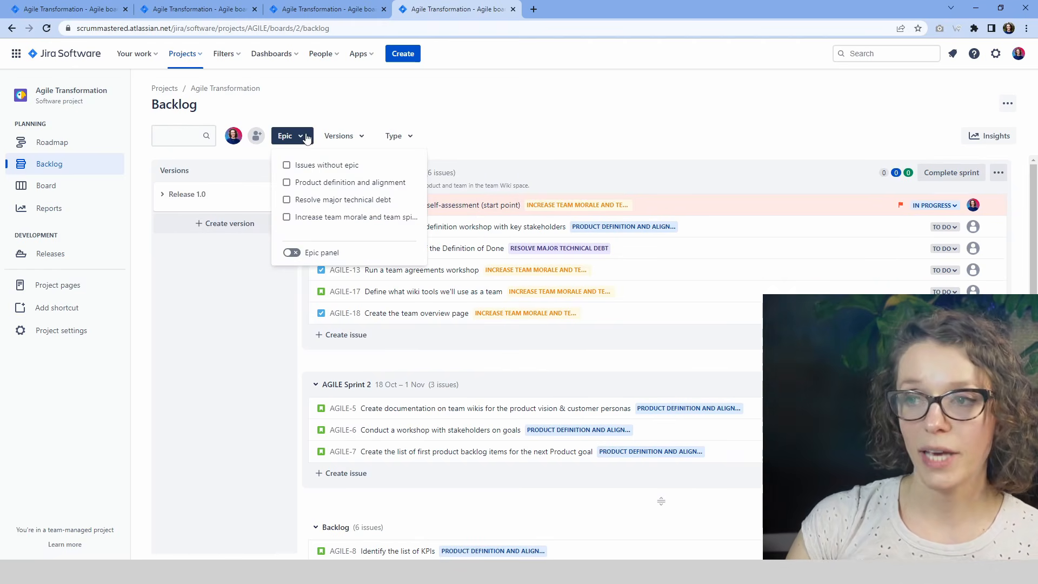
pyautogui.click(306, 138)
pyautogui.click(413, 315)
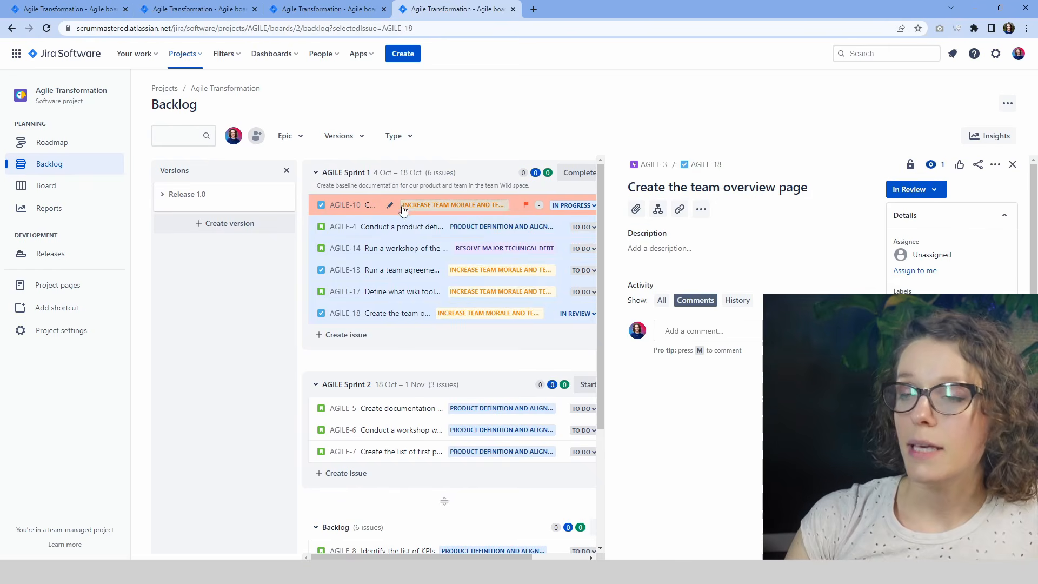
pyautogui.moveTo(399, 215); pyautogui.dragTo(246, 253)
# - Add all AGILE Sprint 2 issues, AGILE-5 through AGILE-7, to Release 1.0
pyautogui.click(392, 406)
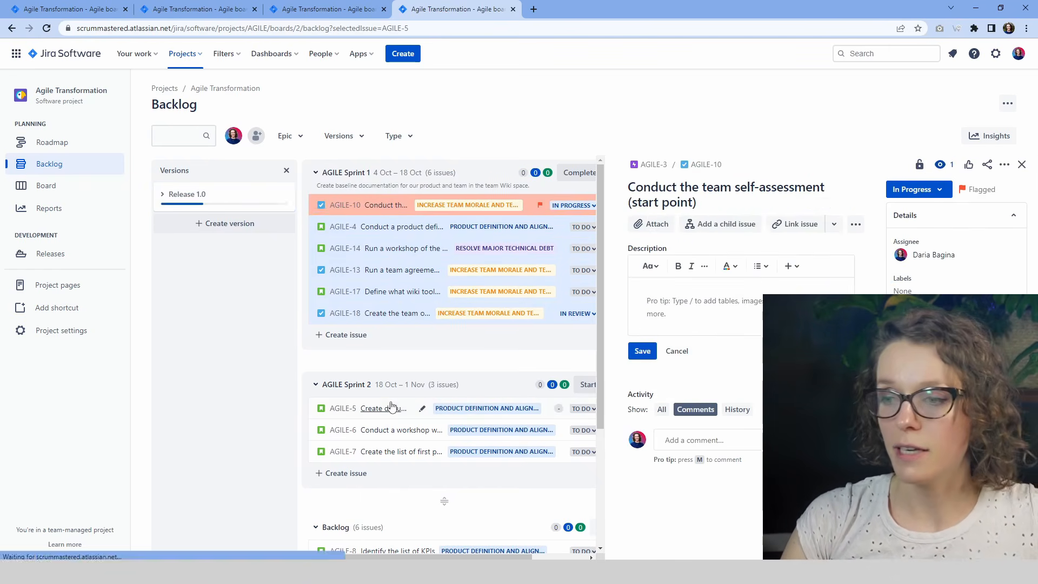
pyautogui.scroll(-2, 400, 395)
pyautogui.click(395, 346)
pyautogui.keyDown('shift'); pyautogui.click(388, 311); pyautogui.keyUp('shift')
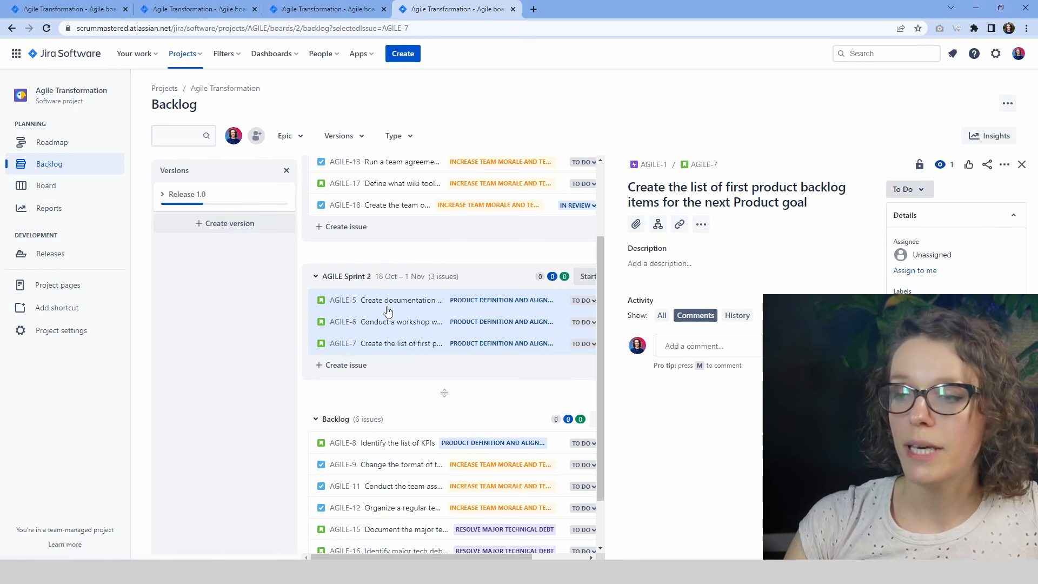
pyautogui.moveTo(370, 303); pyautogui.dragTo(213, 194)
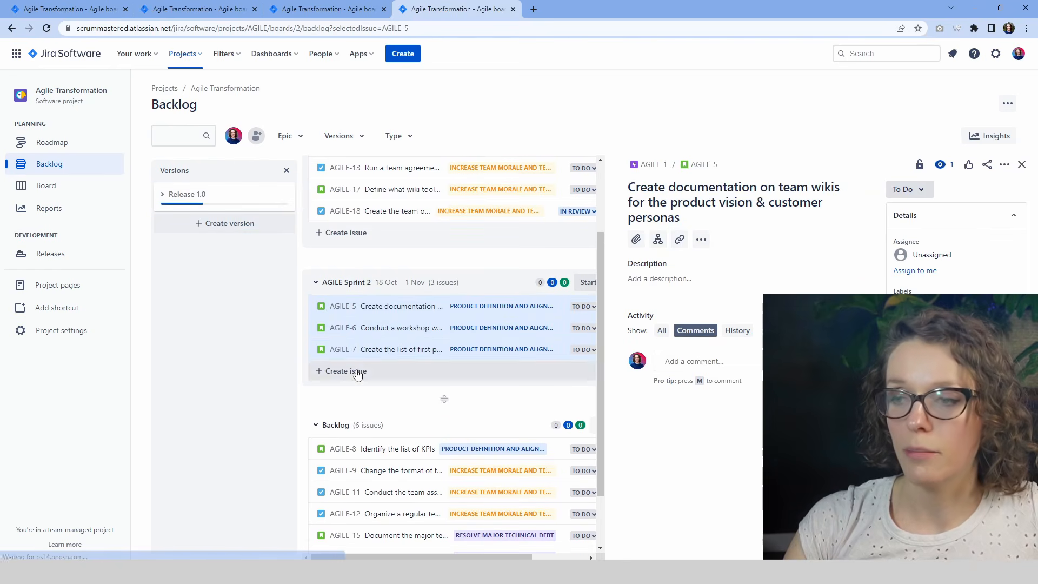
# - Add all unscheduled backlog issues, from AGILE-8 through AGILE-16, to Release 1.0
pyautogui.scroll(-1, 357, 375)
pyautogui.click(394, 378)
pyautogui.keyDown('shift'); pyautogui.click(395, 486); pyautogui.keyUp('shift')
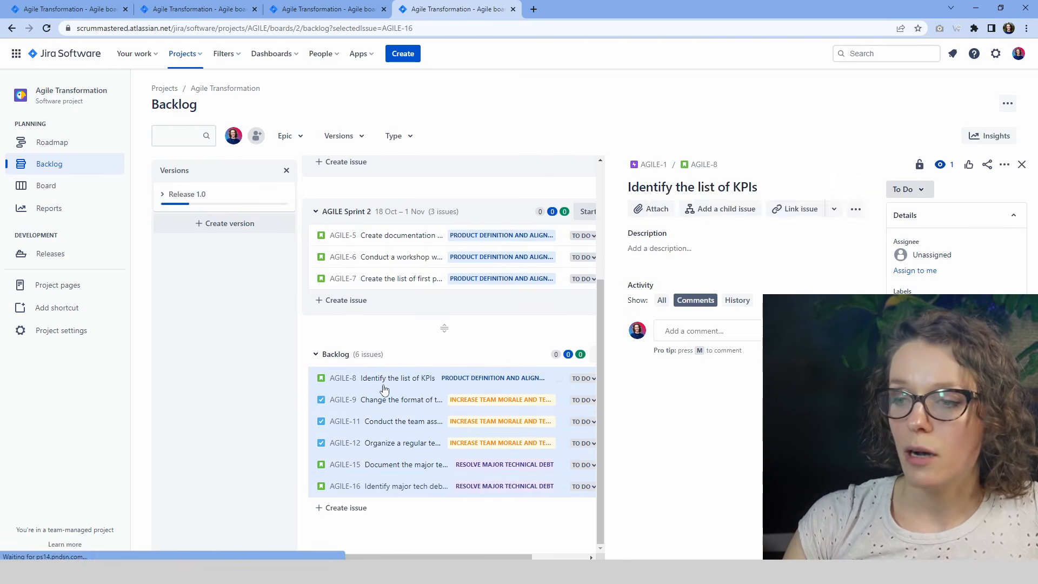
pyautogui.moveTo(384, 389); pyautogui.dragTo(213, 194)
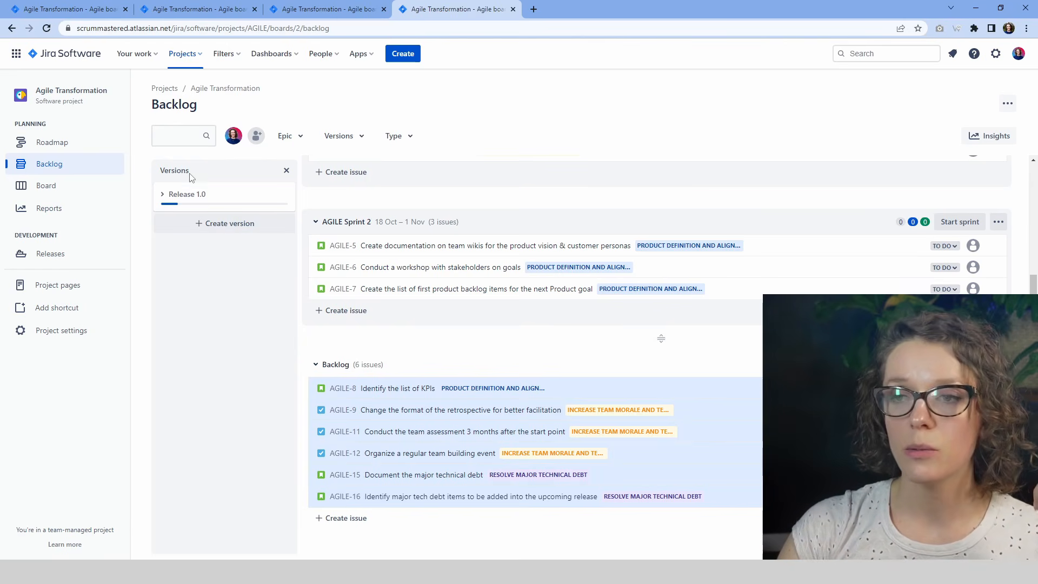
# - Hide the Versions panel, and check the detail fields of issue AGILE-10 before closing it
pyautogui.click(286, 173)
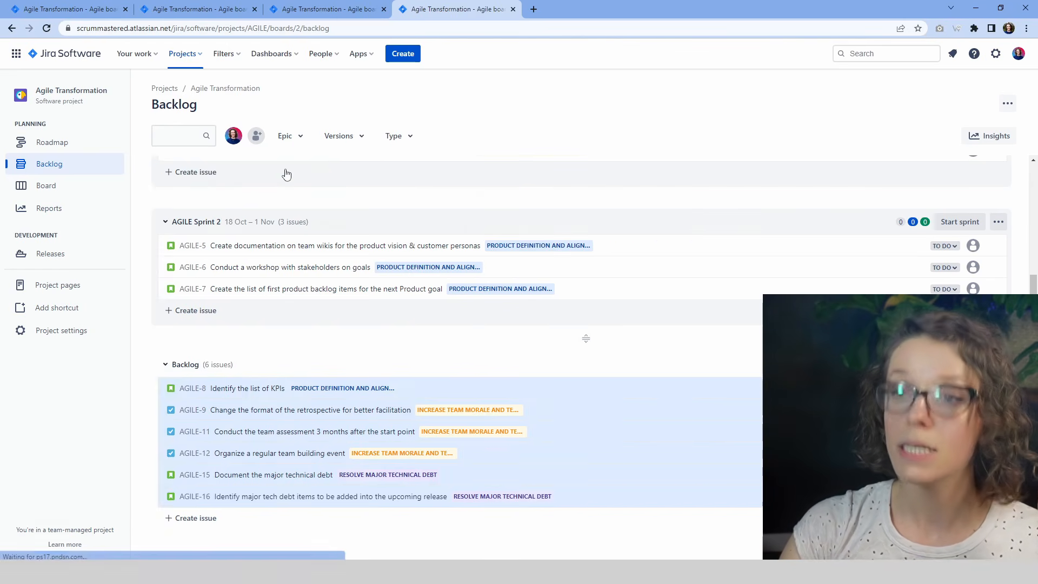
pyautogui.scroll(3, 291, 326)
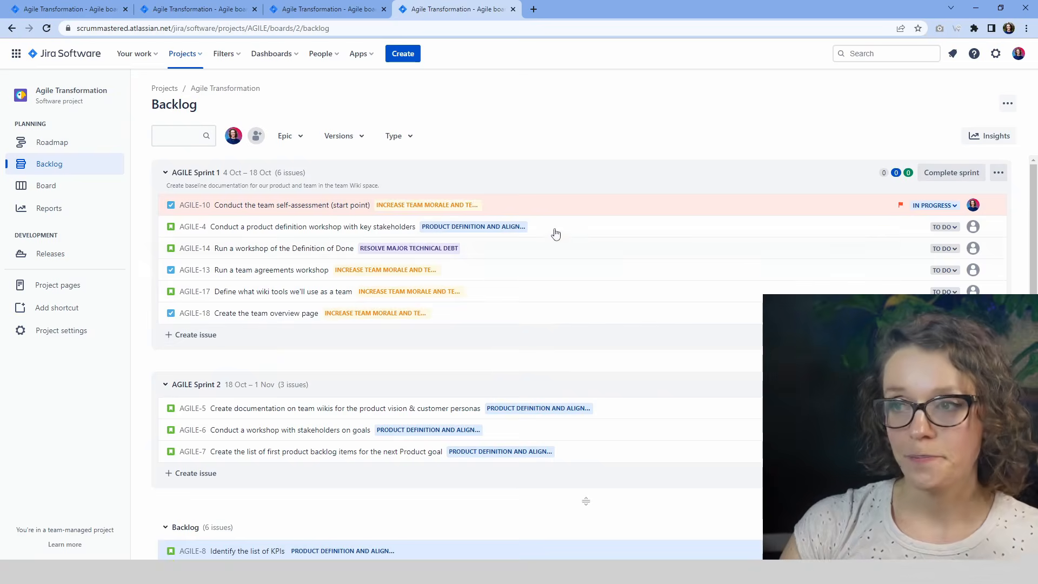
pyautogui.click(546, 206)
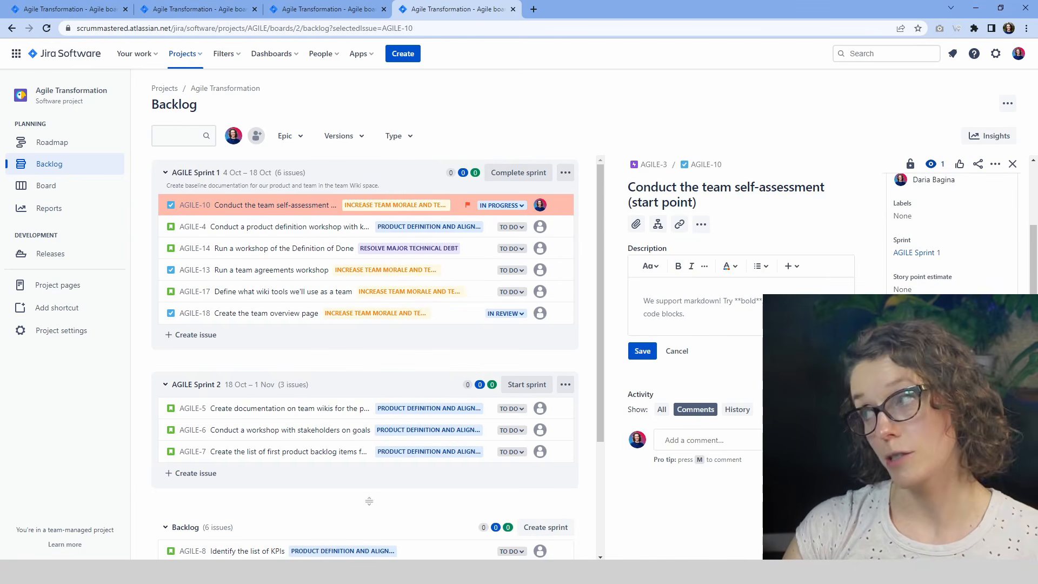
pyautogui.click(1012, 164)
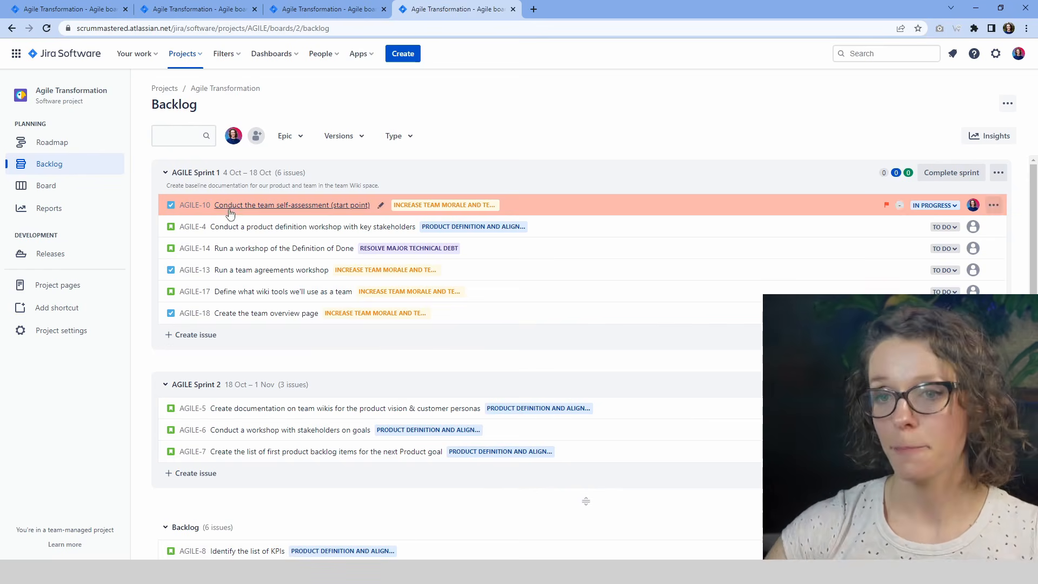
# - Review the progress, remaining days and assigned issues with their statuses for Release 1.0 in Releases
pyautogui.click(61, 253)
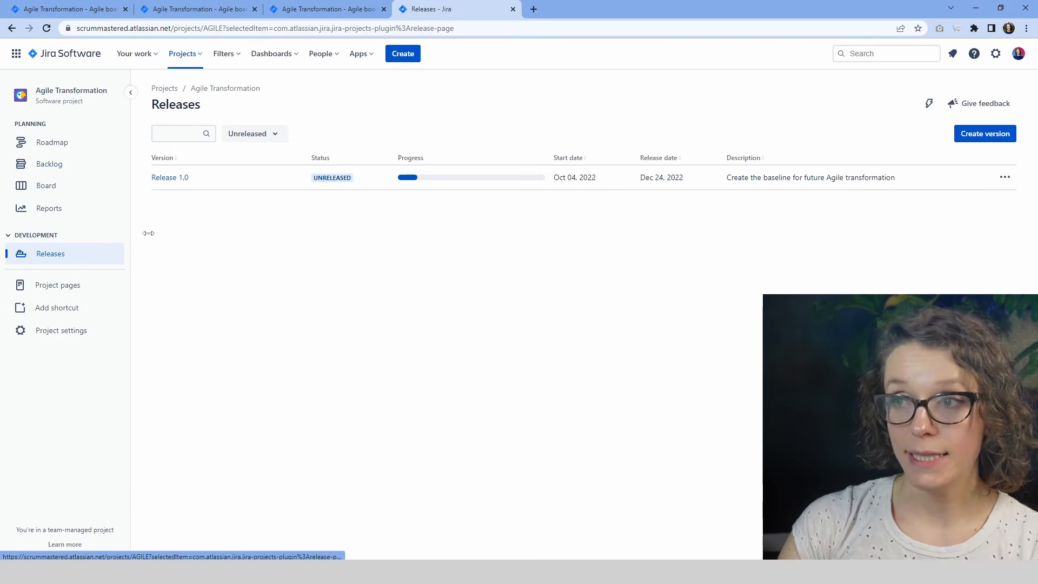
pyautogui.moveTo(429, 162); pyautogui.dragTo(397, 158)
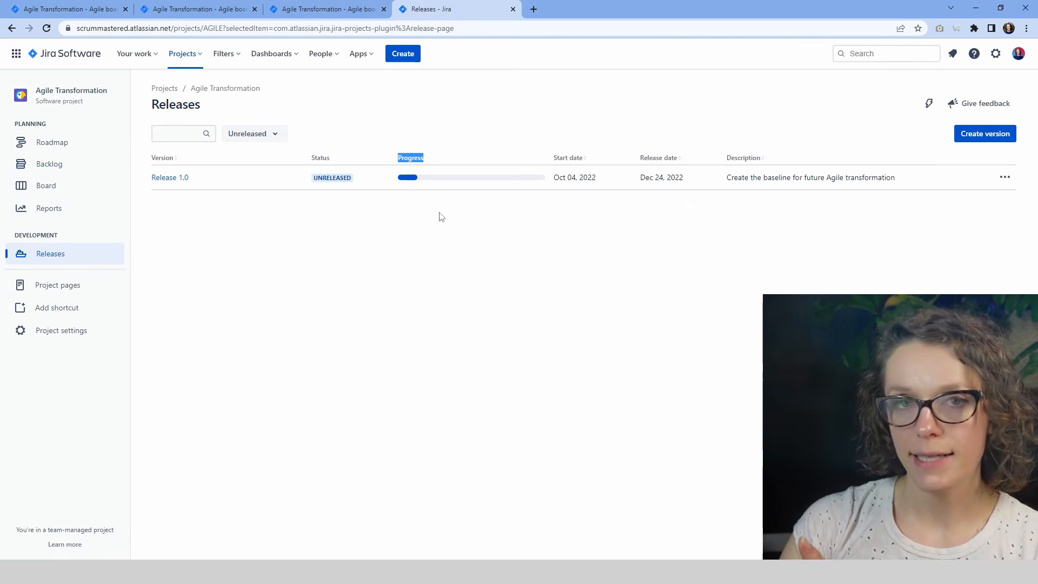
pyautogui.click(172, 178)
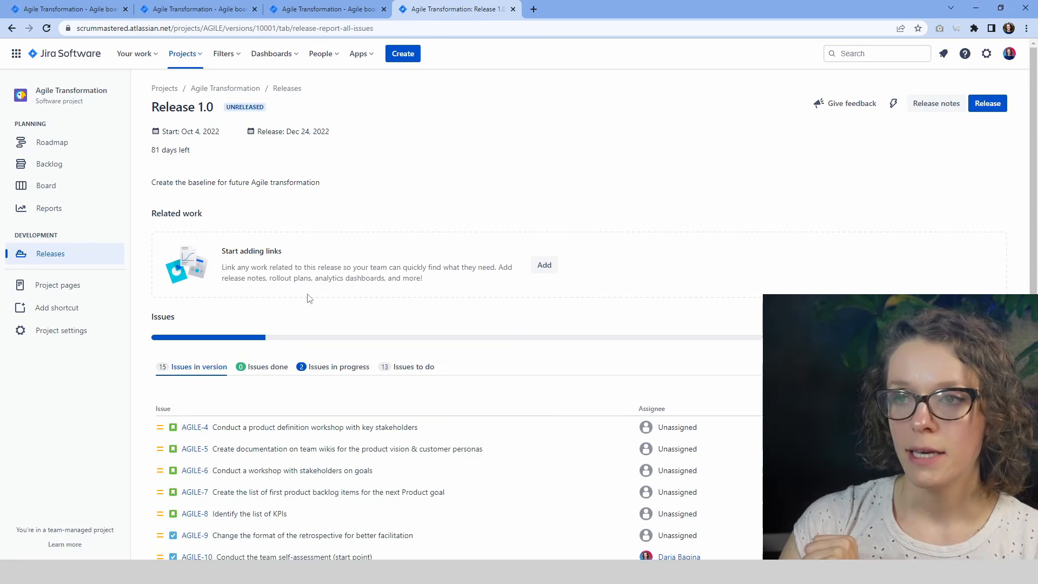
pyautogui.scroll(-4, 477, 201)
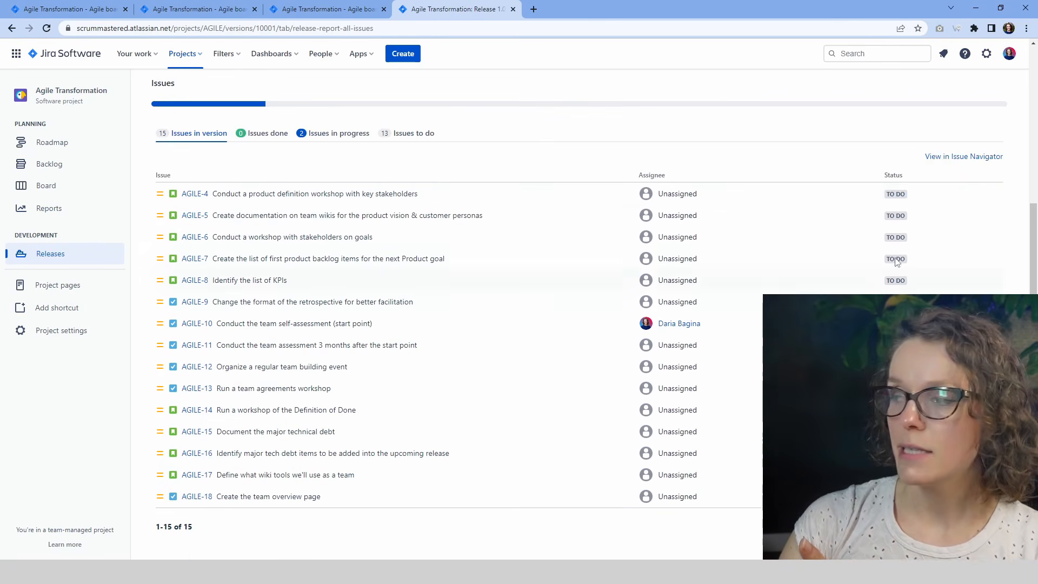
pyautogui.scroll(4, 658, 411)
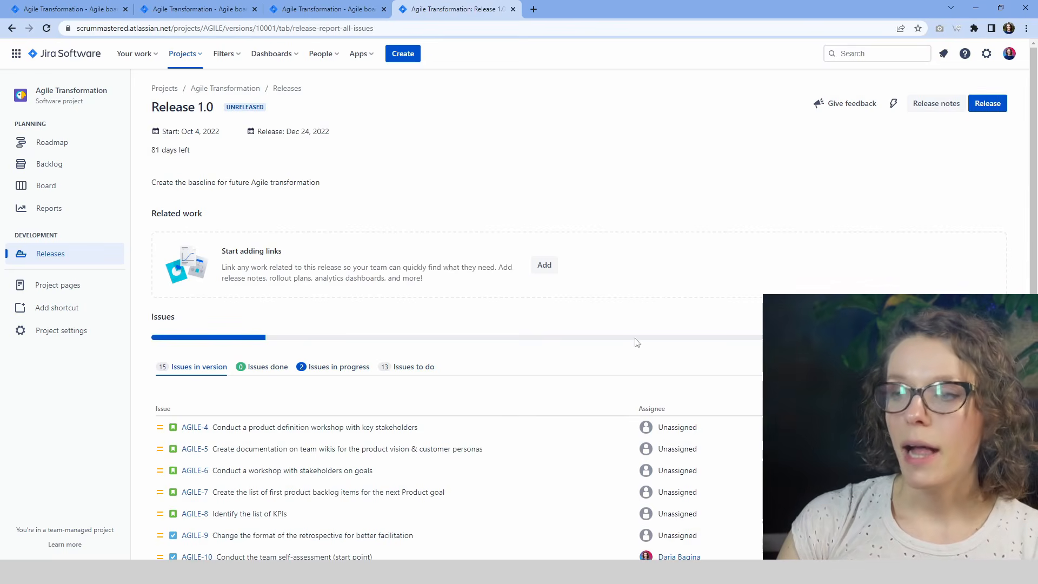
pyautogui.scroll(-4, 431, 368)
pyautogui.scroll(4, 553, 382)
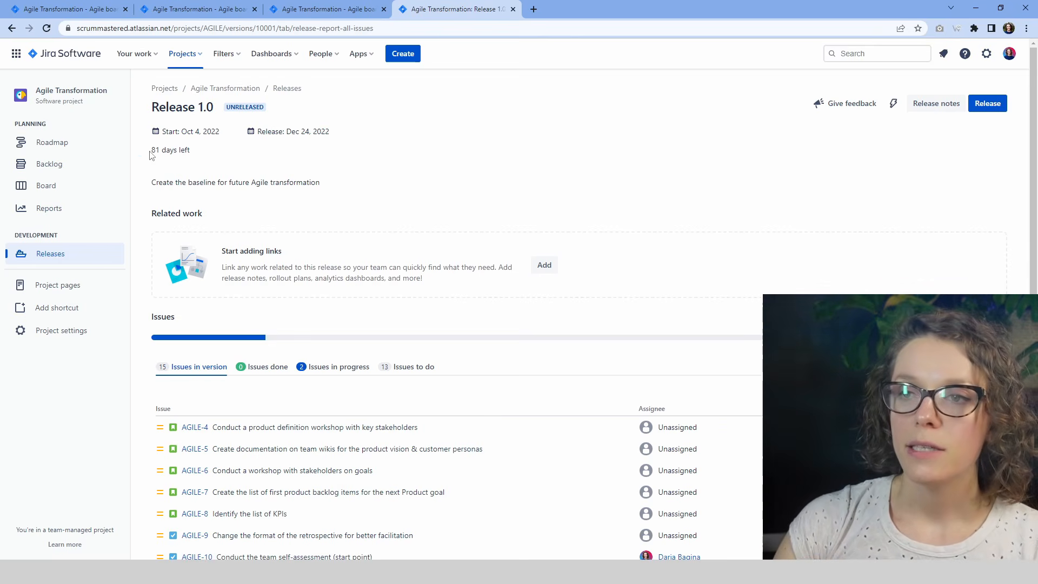
pyautogui.moveTo(150, 151); pyautogui.dragTo(199, 155)
pyautogui.click(203, 160)
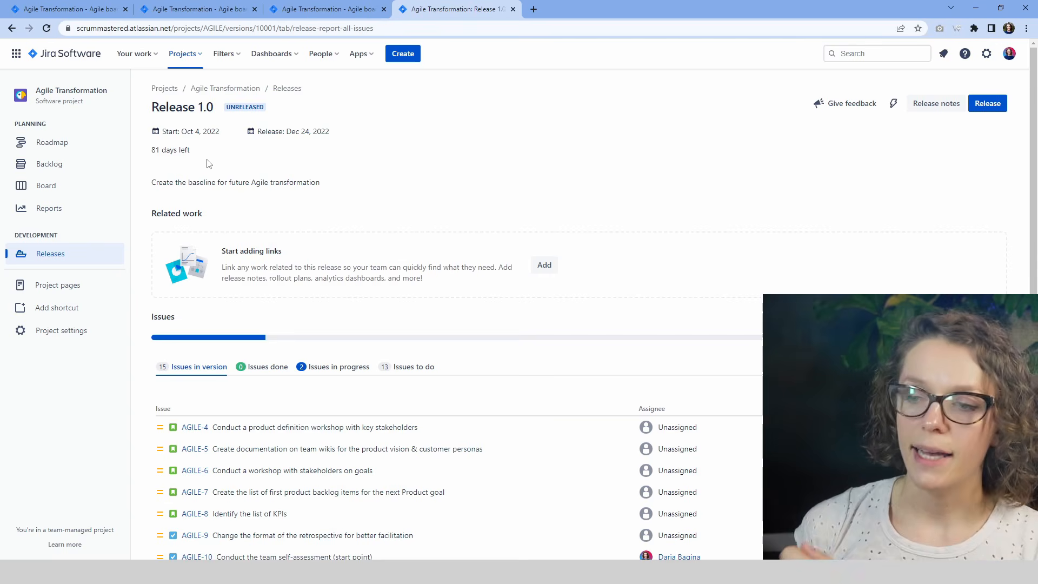
pyautogui.scroll(-4, 412, 348)
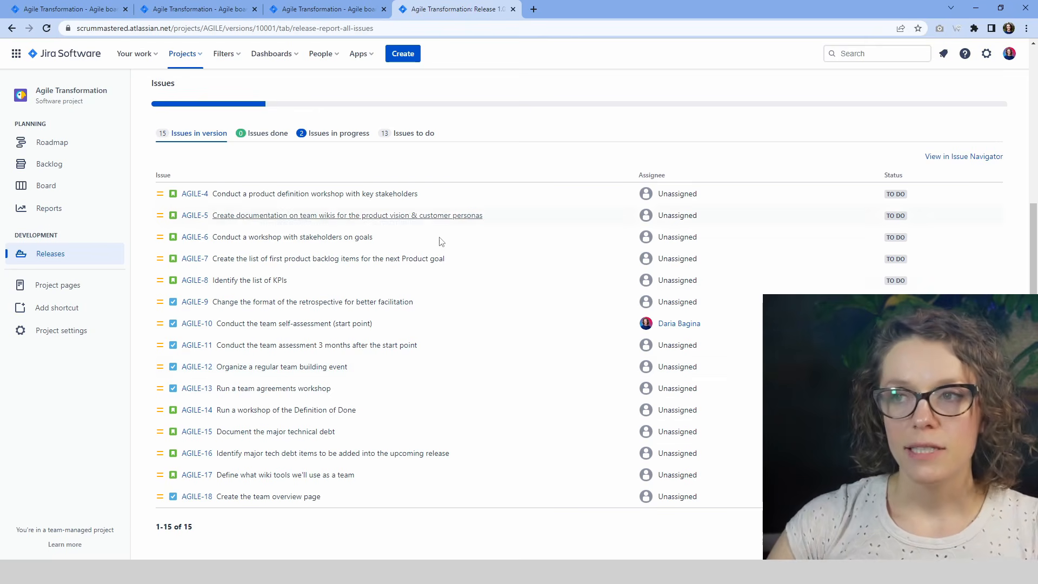
pyautogui.scroll(4, 324, 228)
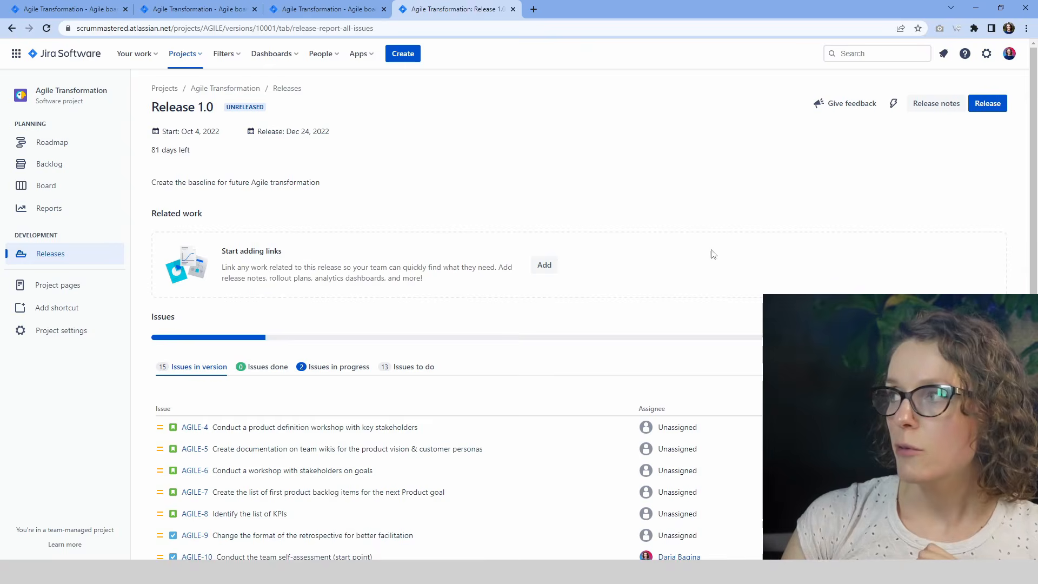
# - Open the release notes for Release 1.0 and examine their title and the listed stories
pyautogui.click(936, 103)
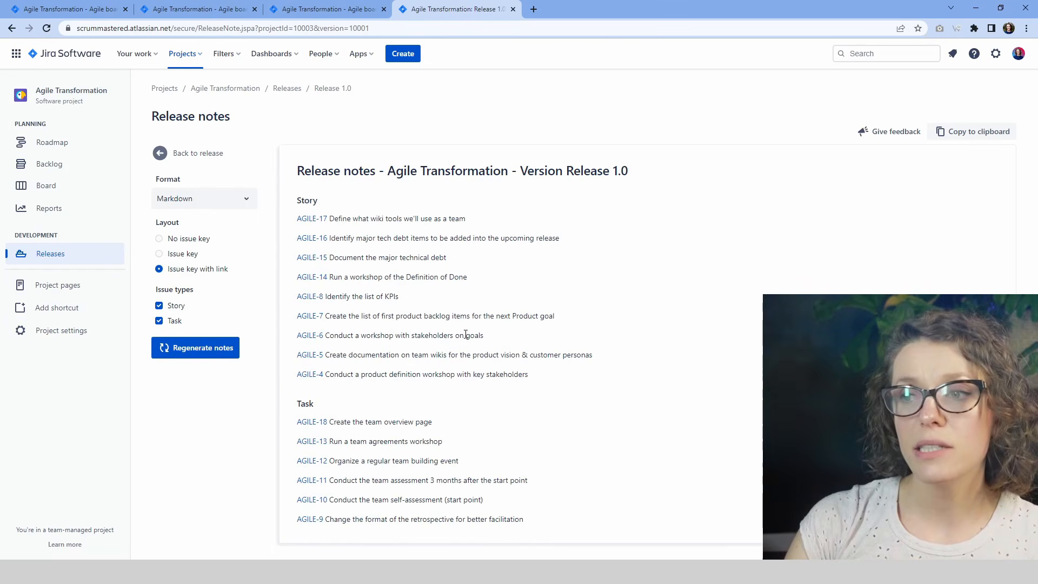
pyautogui.doubleClick(313, 171)
pyautogui.moveTo(376, 170); pyautogui.dragTo(626, 185)
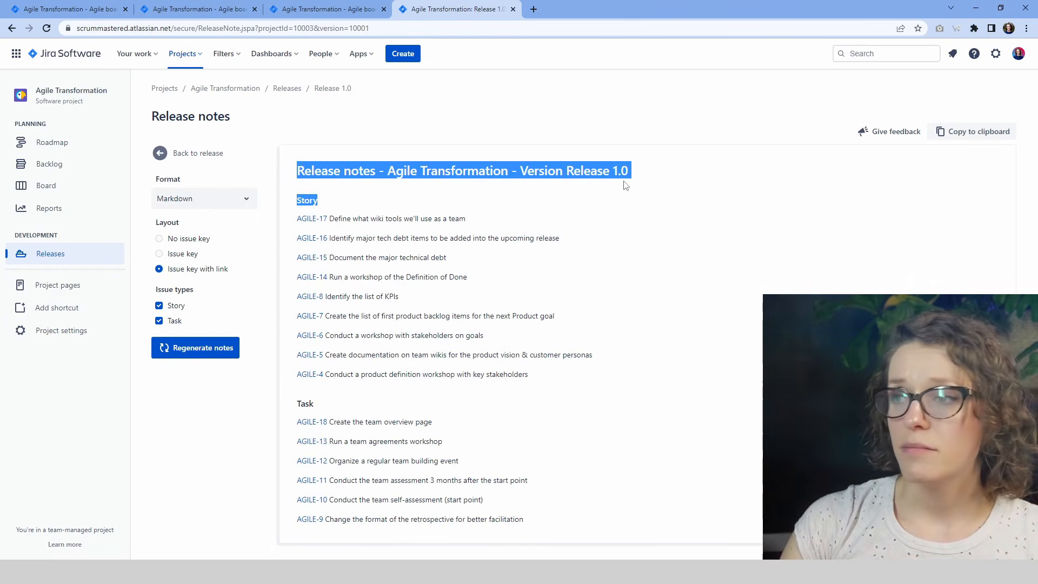
pyautogui.click(427, 218)
pyautogui.moveTo(426, 219); pyautogui.dragTo(558, 372)
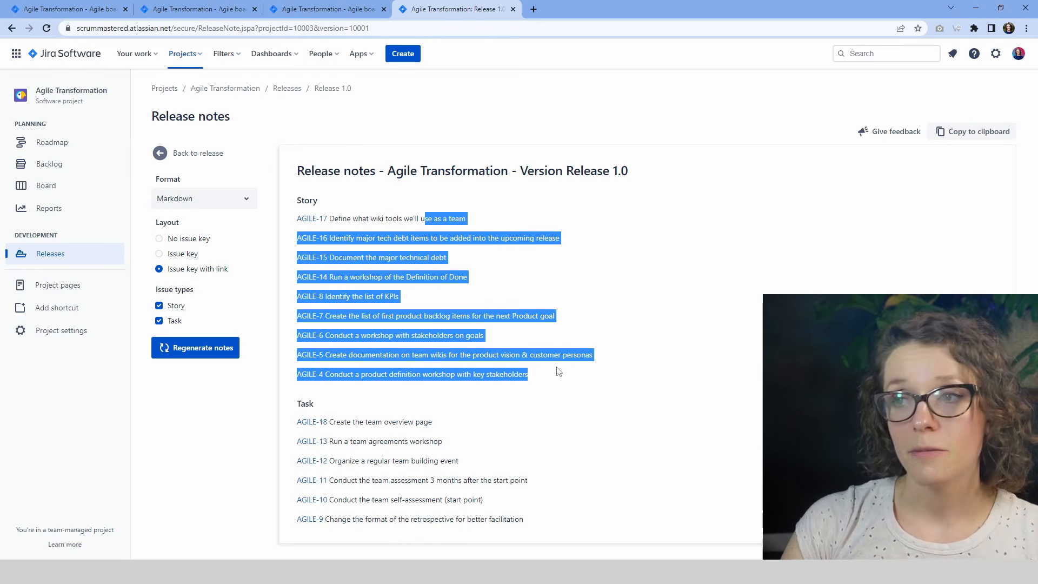
pyautogui.click(545, 352)
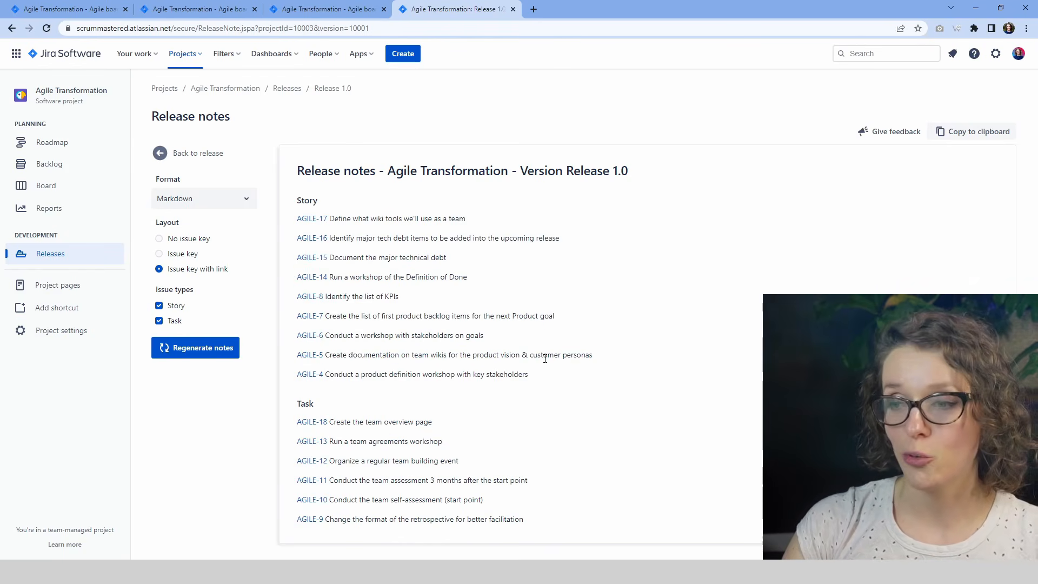
pyautogui.moveTo(370, 218); pyautogui.dragTo(536, 377)
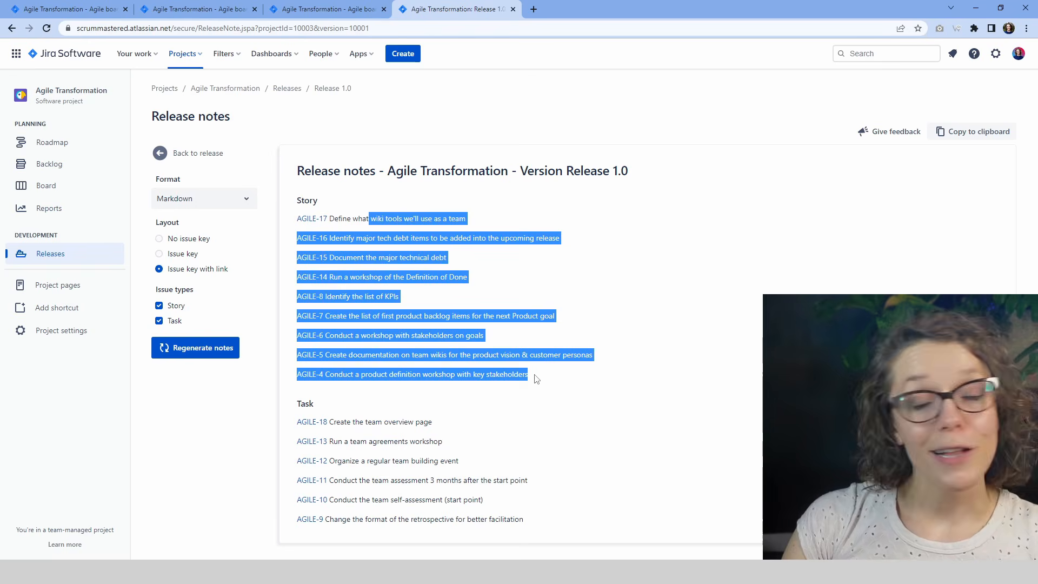
pyautogui.click(536, 377)
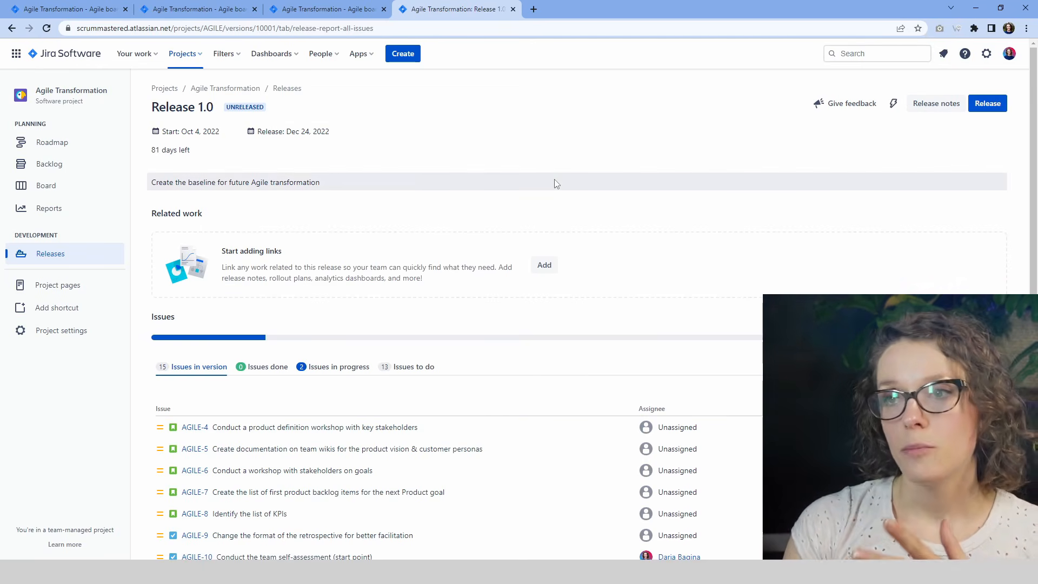
# - Leave the Release 1.0 details and check where the release falls on the project roadmap's timeline
pyautogui.click(62, 258)
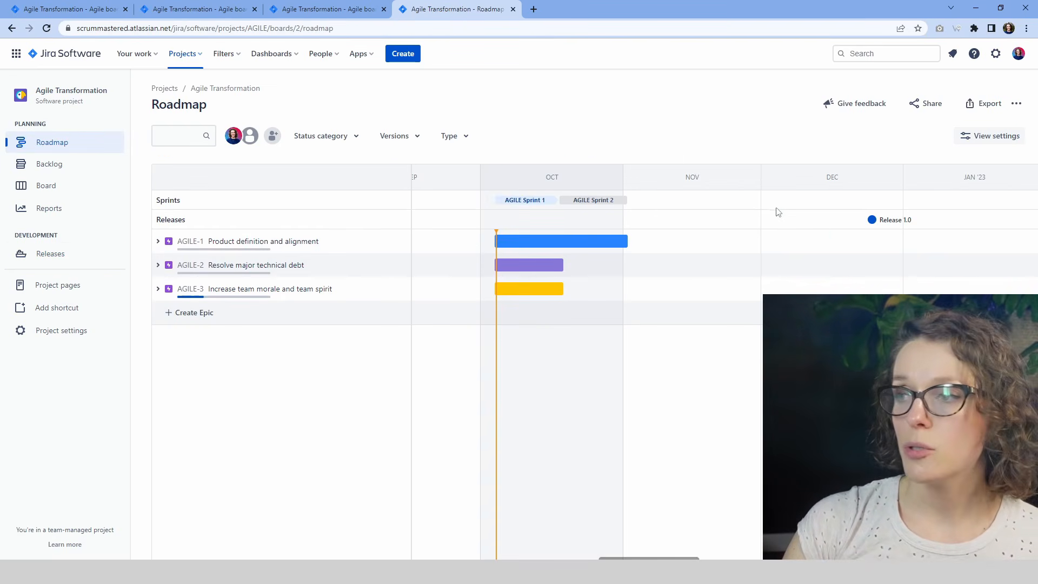
pyautogui.moveTo(874, 223)
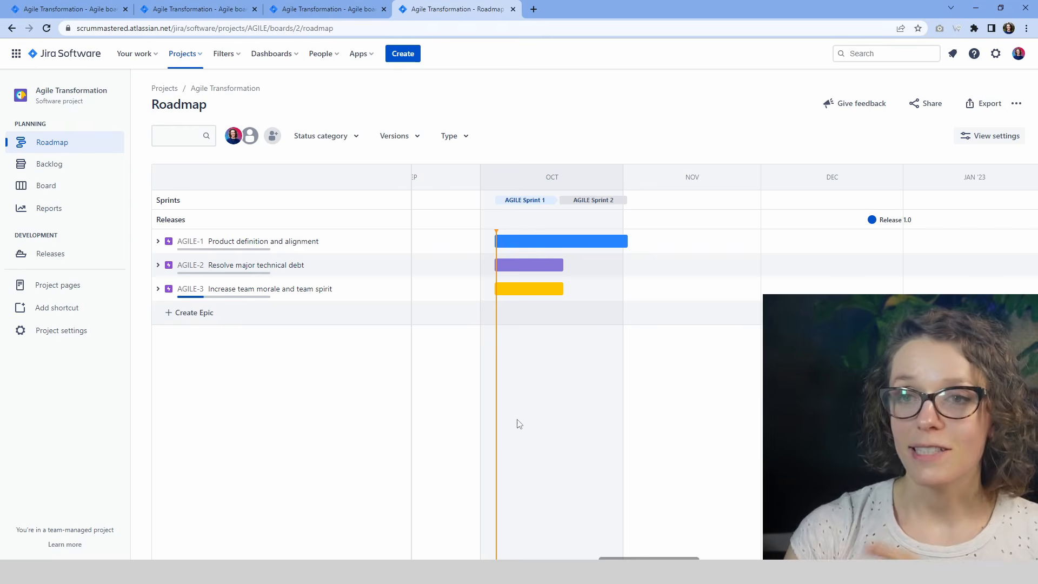
# - Review the planned sprints and unscheduled issues in the backlog, and open the AGILE Sprint 1 board
pyautogui.click(73, 164)
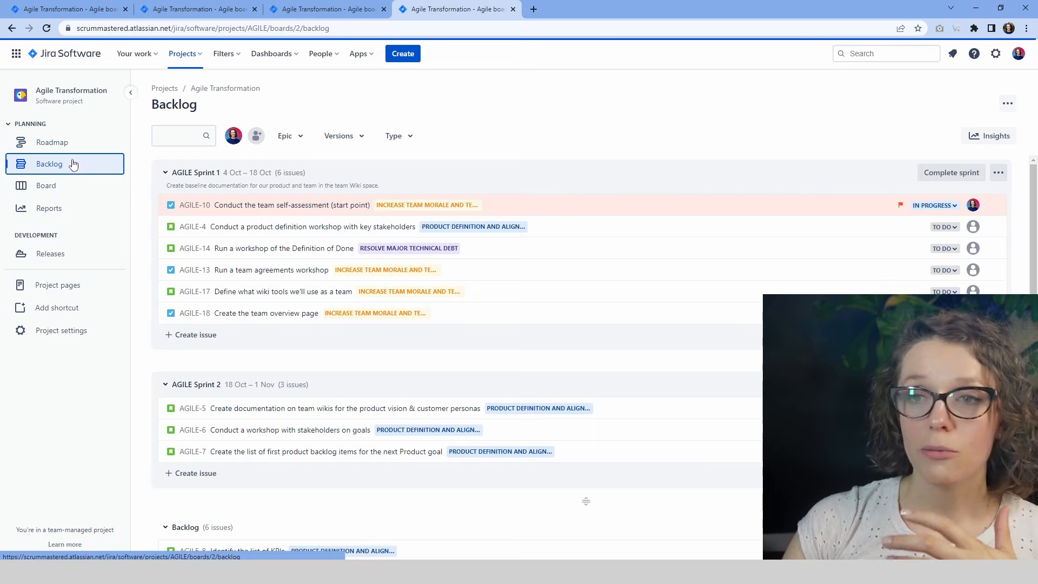
pyautogui.scroll(-3, 479, 343)
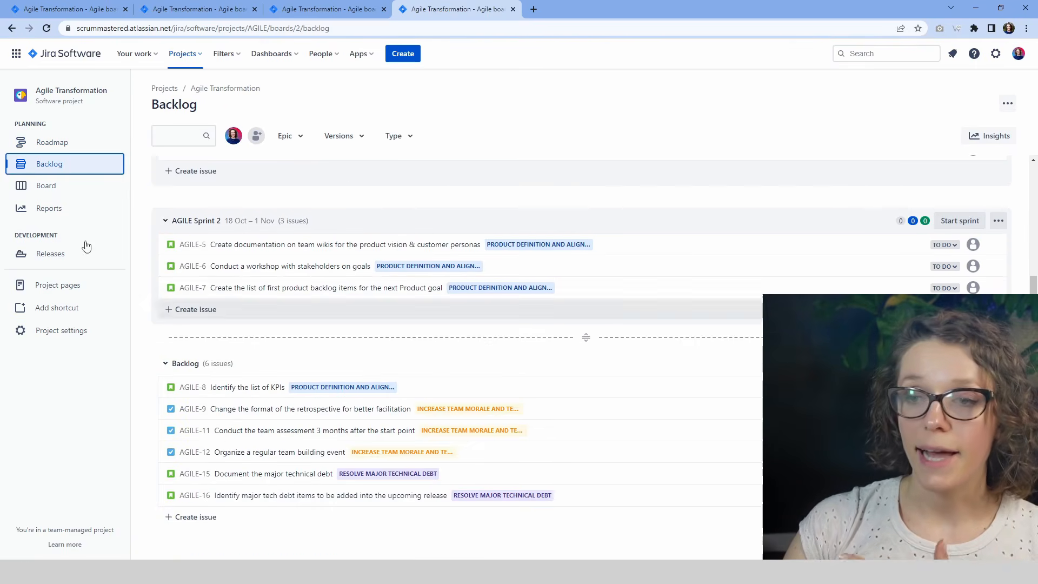
pyautogui.click(49, 185)
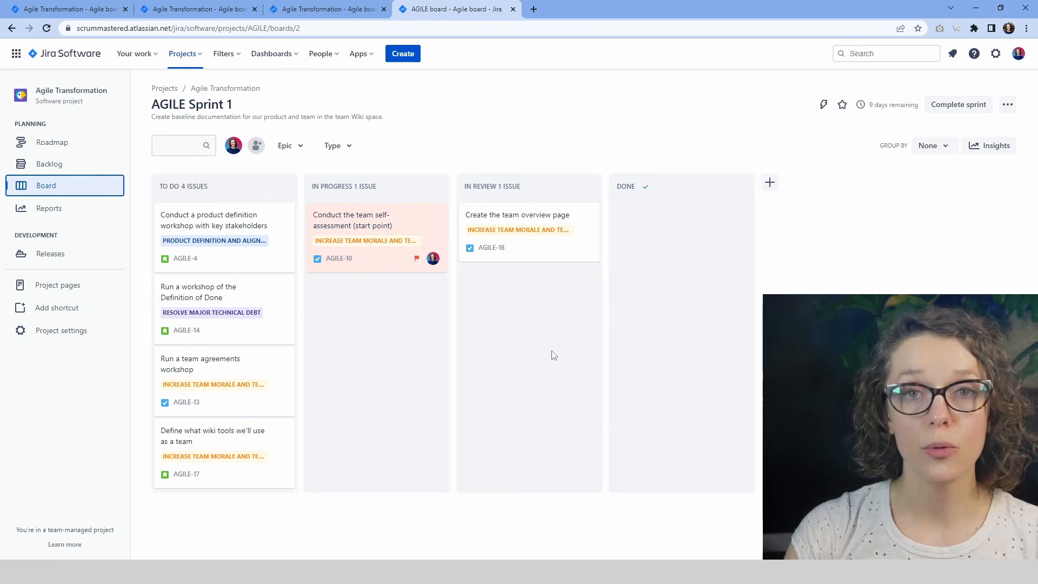